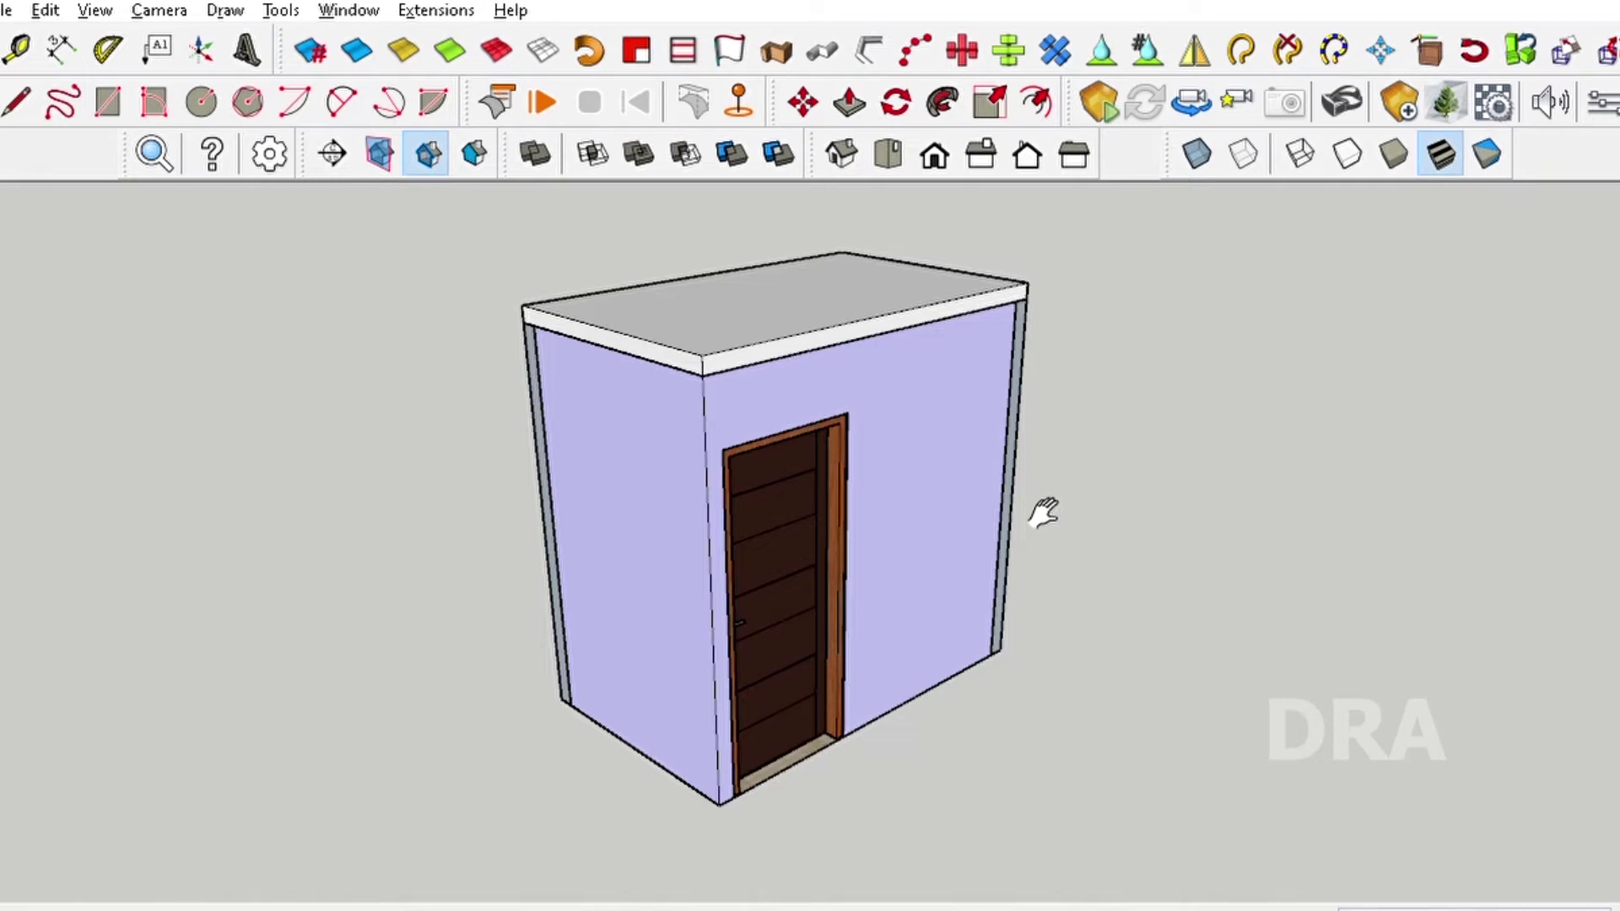
Orbit the shed so its door wall faces forward and its side walls widen
mouse_move(838, 579)
middle_mouse_down()
mouse_move(904, 524)
mouse_move(895, 590)
mouse_move(843, 653)
middle_mouse_up()
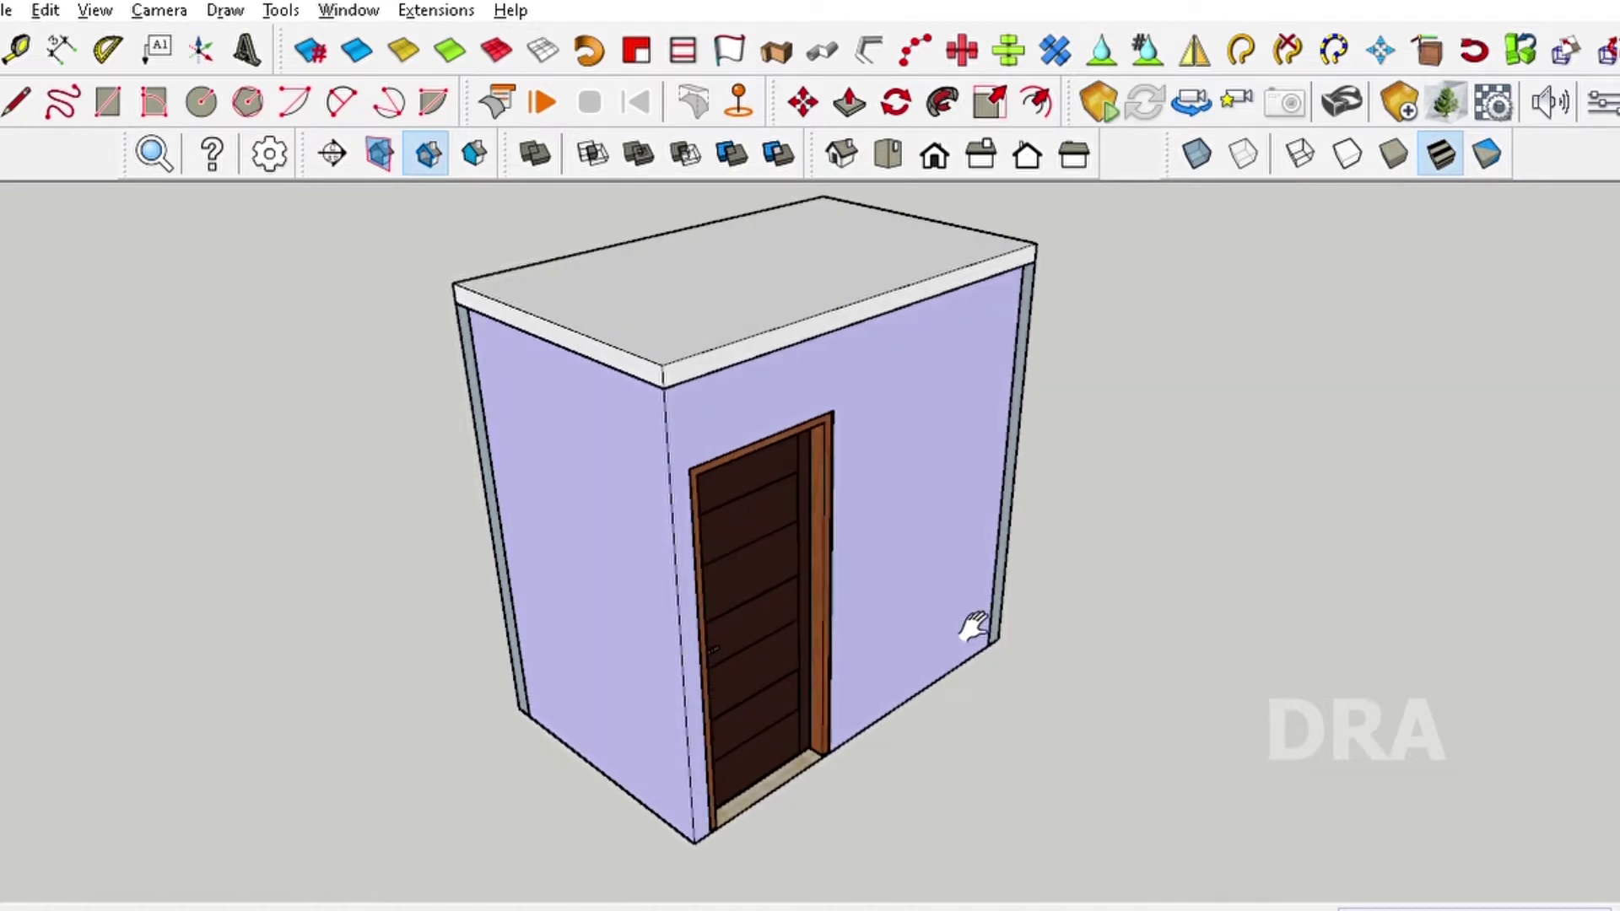
mouse_move(974, 620)
middle_mouse_down()
mouse_move(897, 621)
mouse_move(961, 507)
mouse_move(1027, 564)
middle_mouse_up()
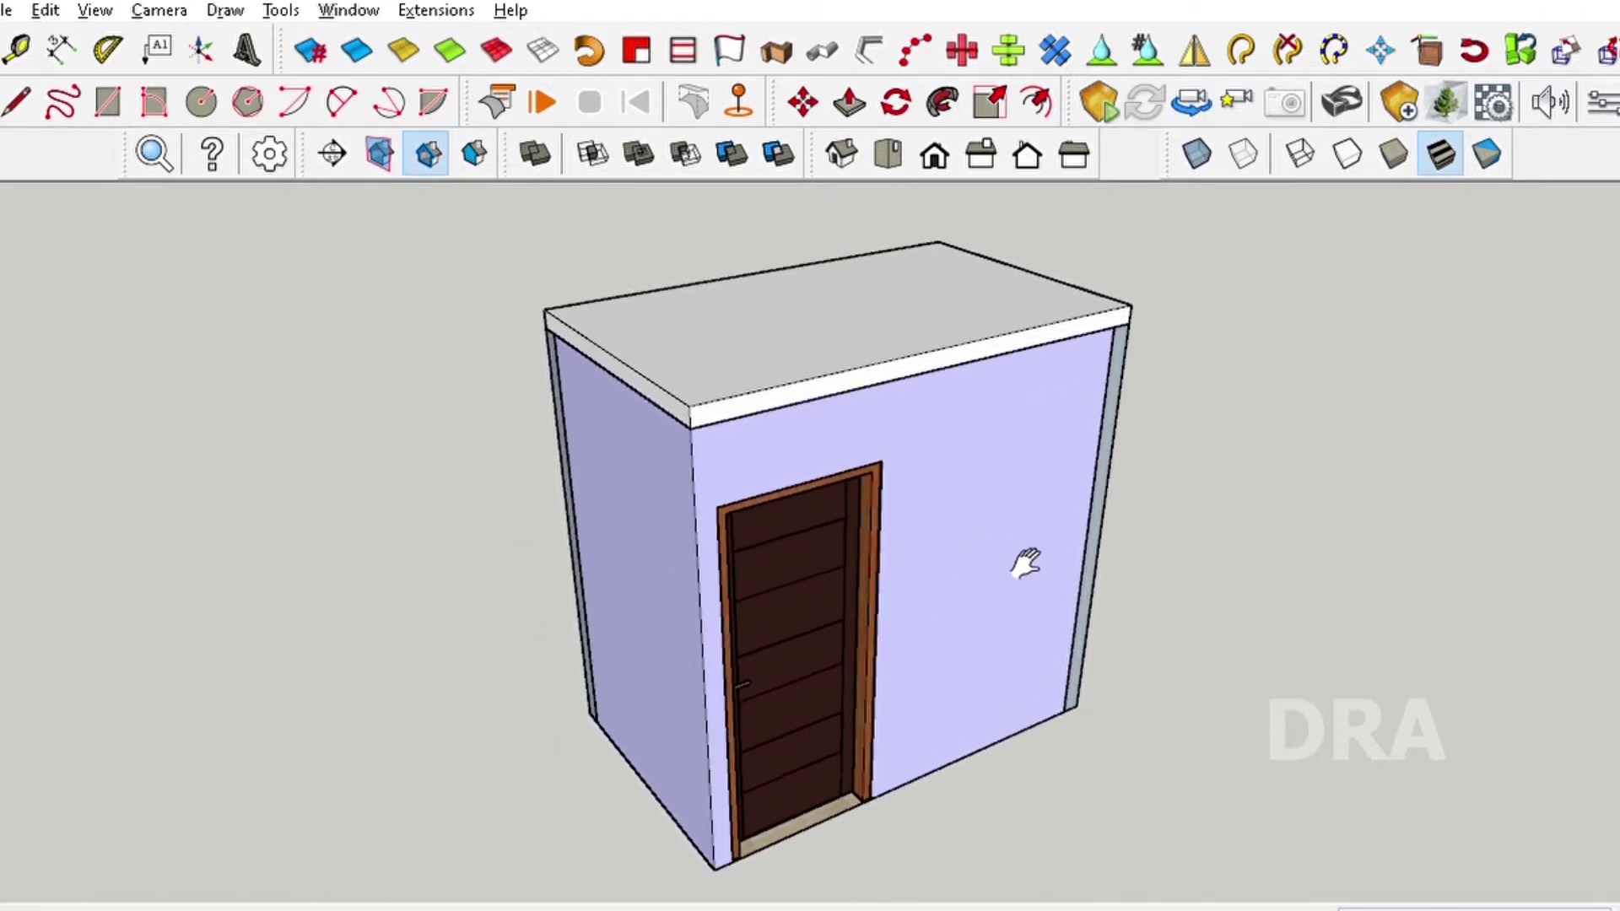
middle_click_drag(964, 638, 1027, 579)
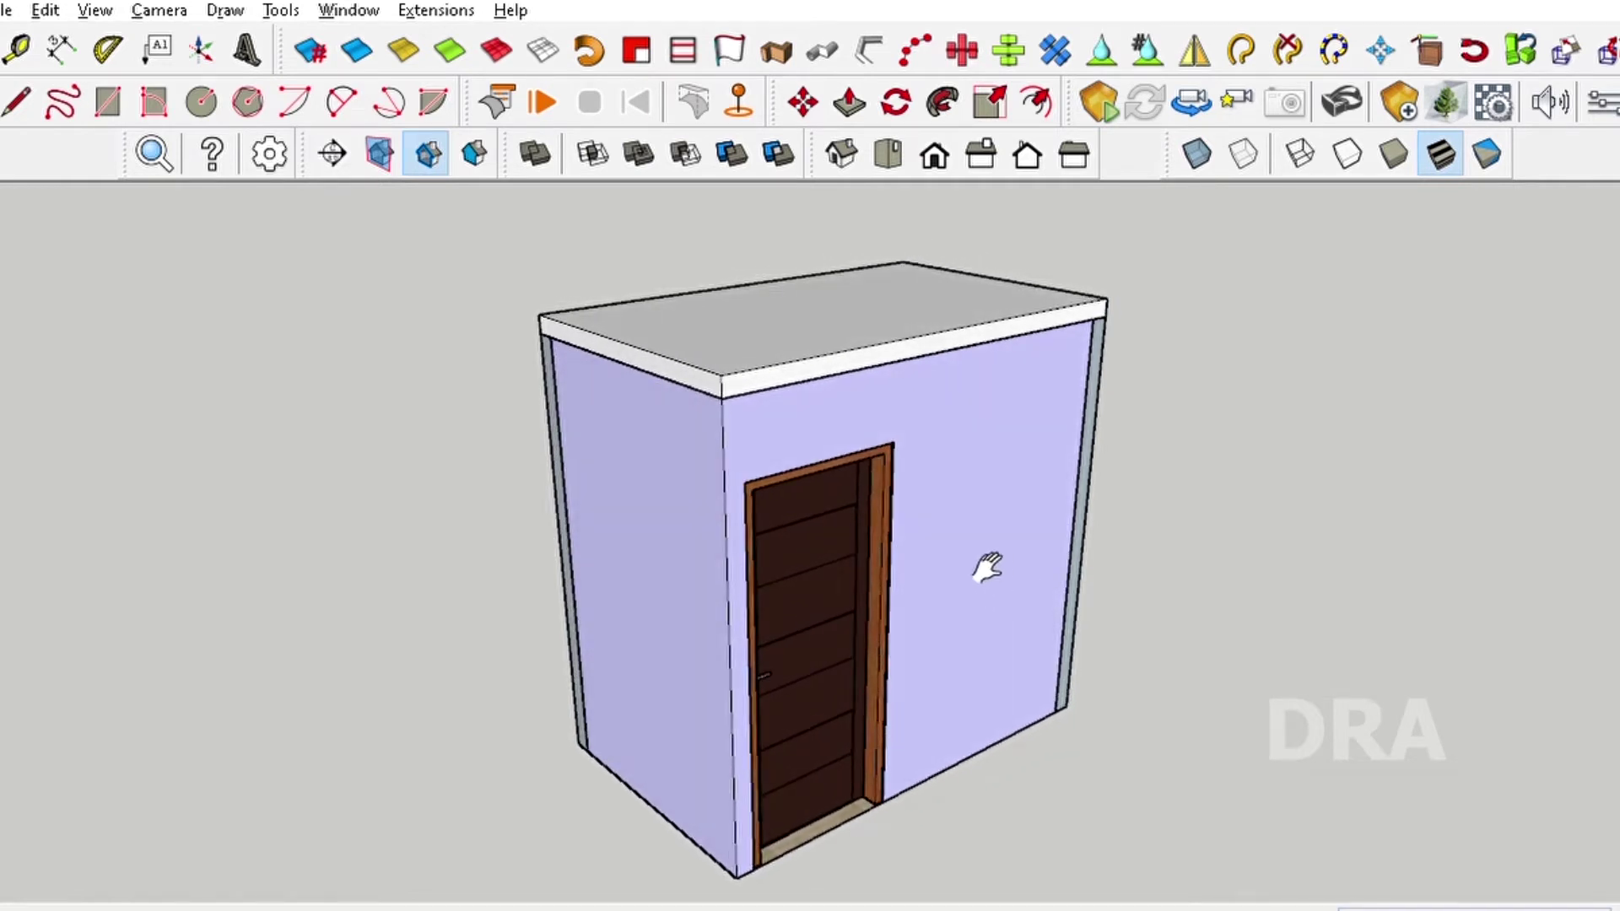
left_click_drag(987, 572, 959, 523)
middle_click_drag(959, 523, 985, 543)
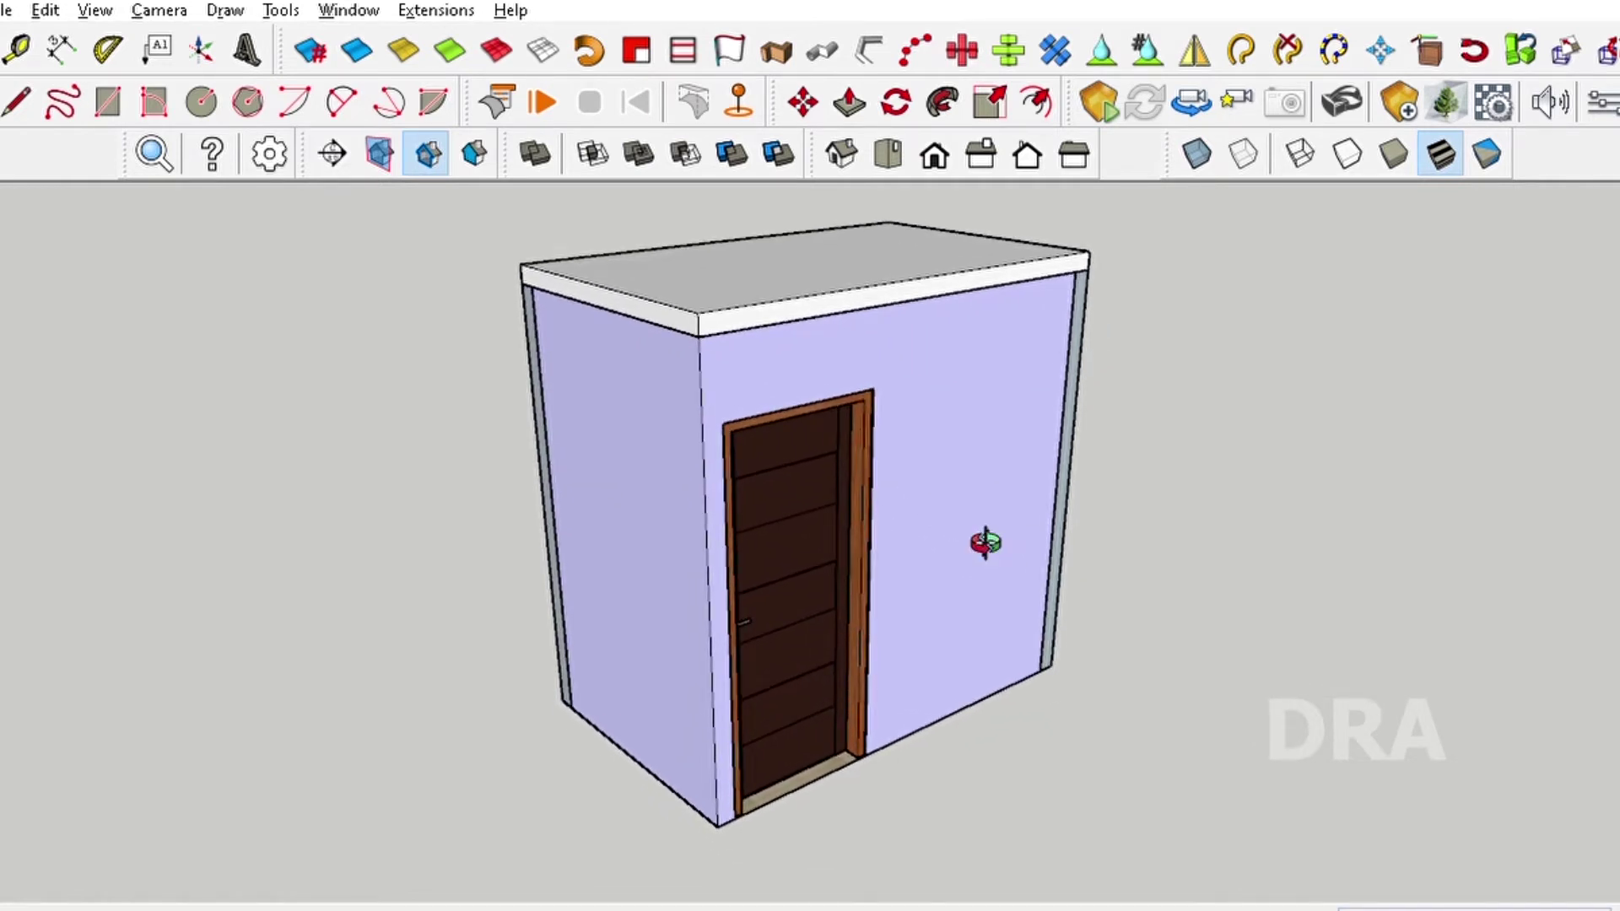
mouse_move(986, 543)
middle_mouse_down()
mouse_move(1030, 542)
mouse_move(919, 528)
mouse_move(942, 554)
mouse_move(1020, 572)
mouse_move(994, 552)
middle_mouse_up()
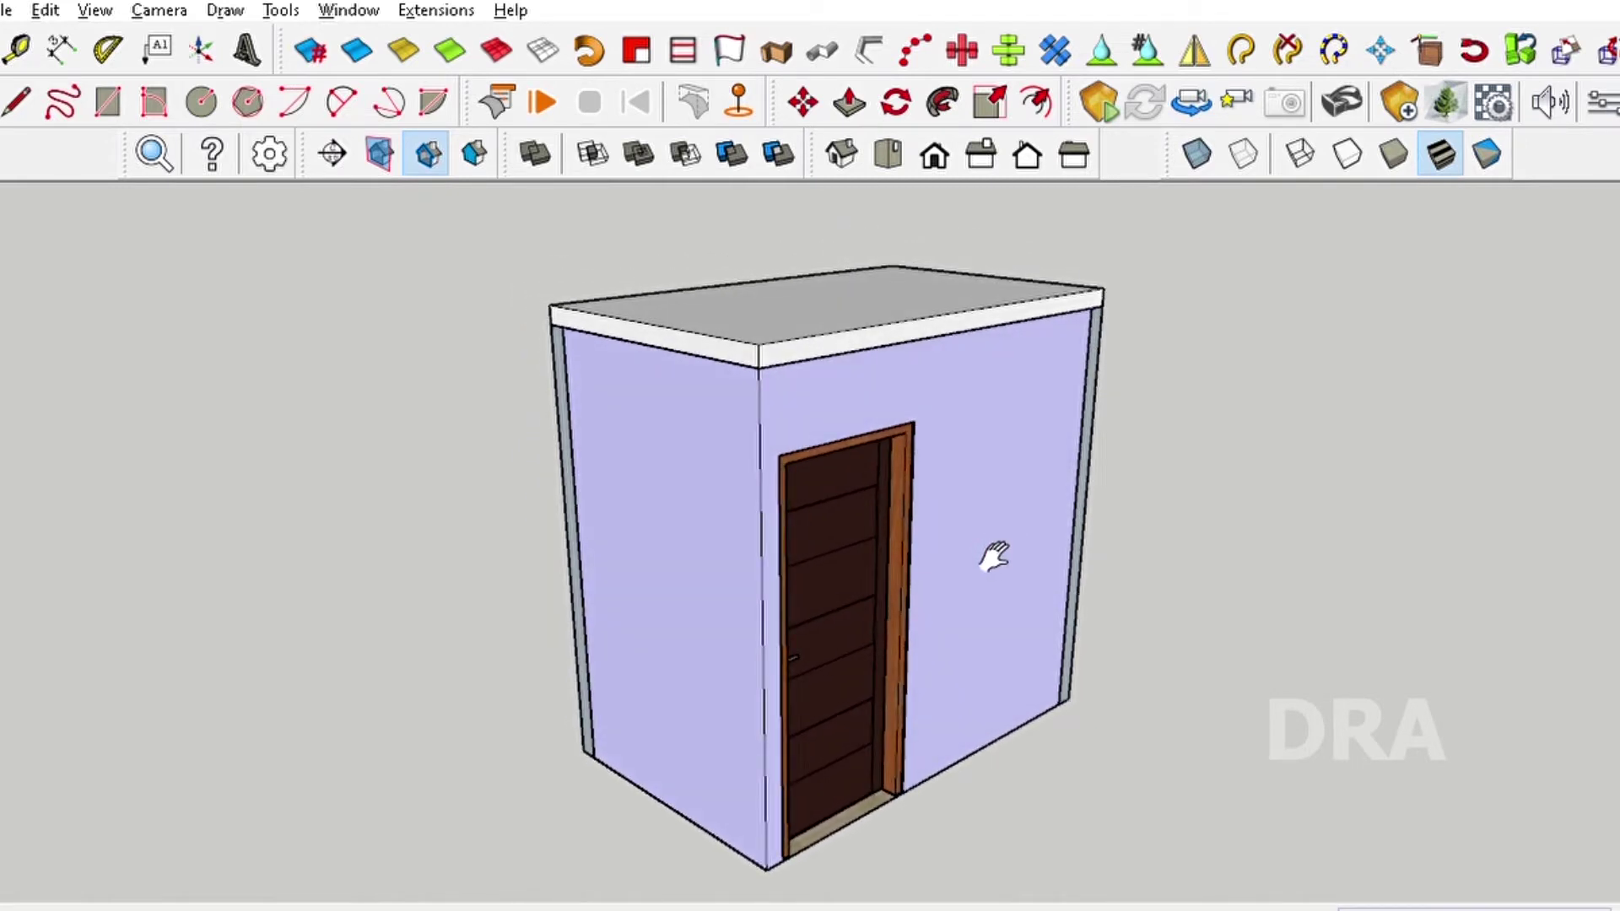
mouse_move(1009, 477)
middle_mouse_down("shift")
mouse_move(1000, 439)
mouse_move(998, 481)
mouse_move(1056, 543)
middle_mouse_up("shift")
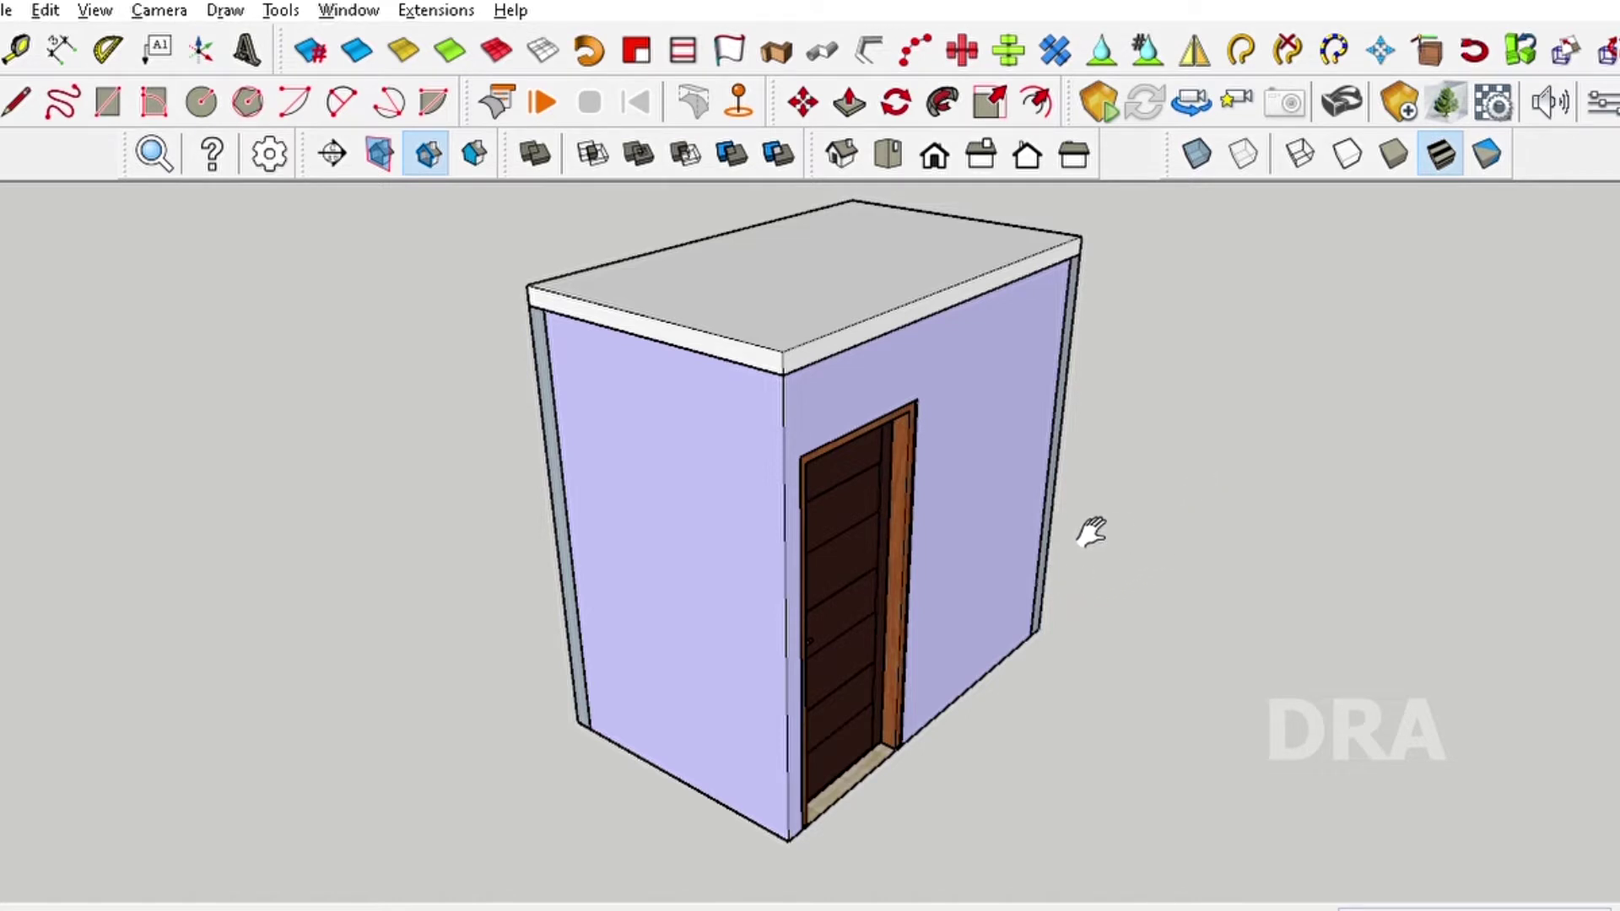
middle_click_drag(1085, 532, 1072, 509)
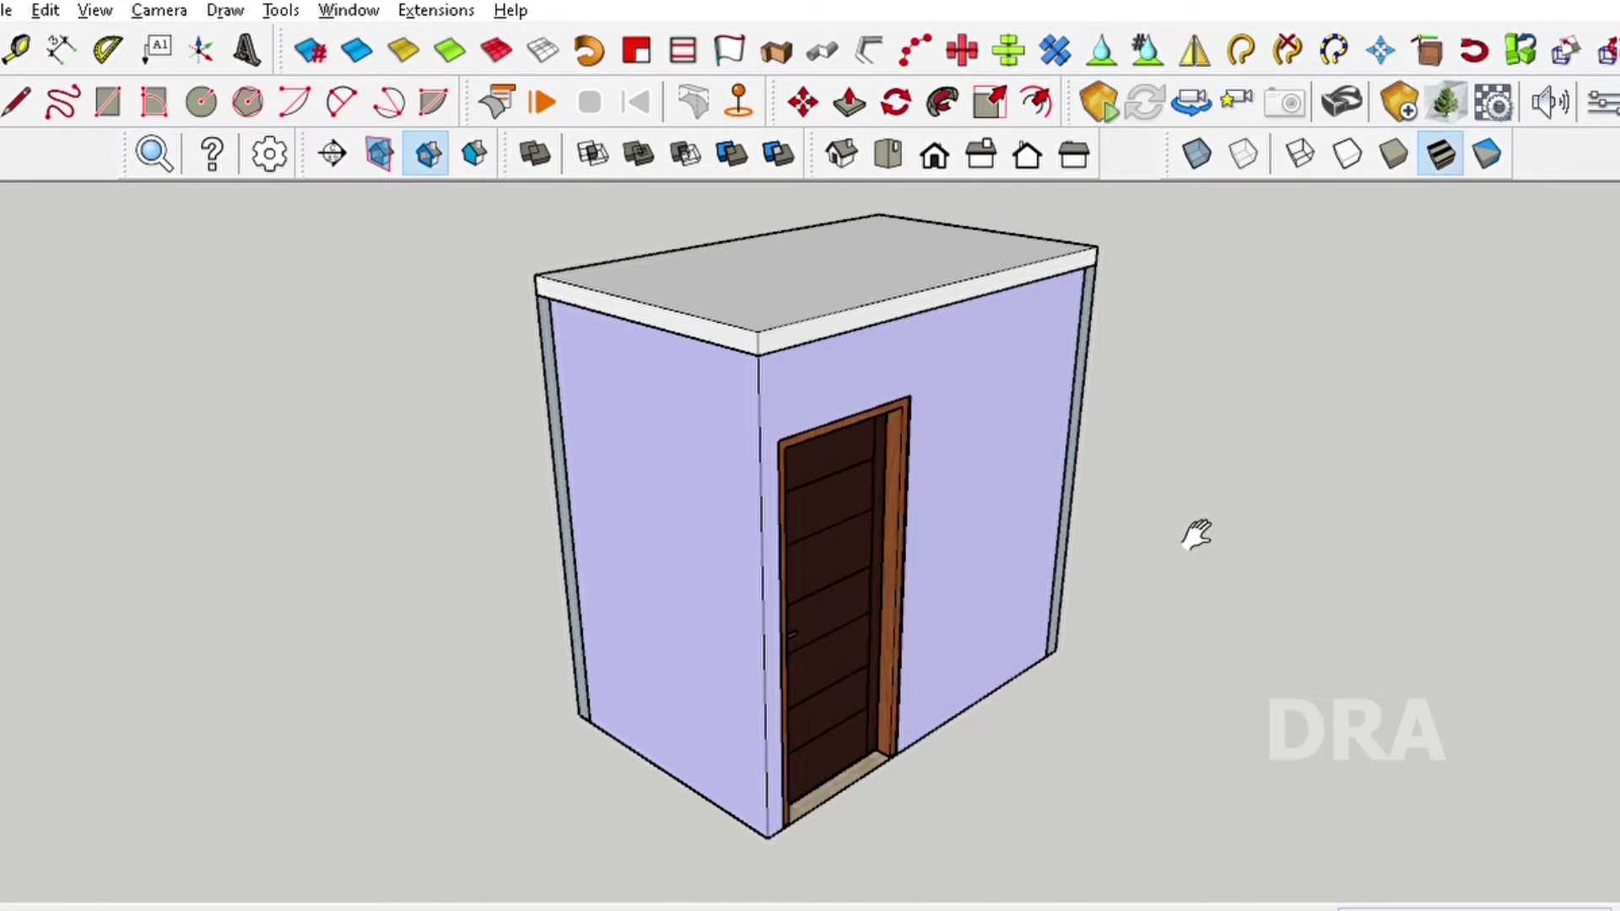
mouse_move(1197, 534)
middle_mouse_down()
mouse_move(1157, 506)
mouse_move(1168, 473)
middle_mouse_up()
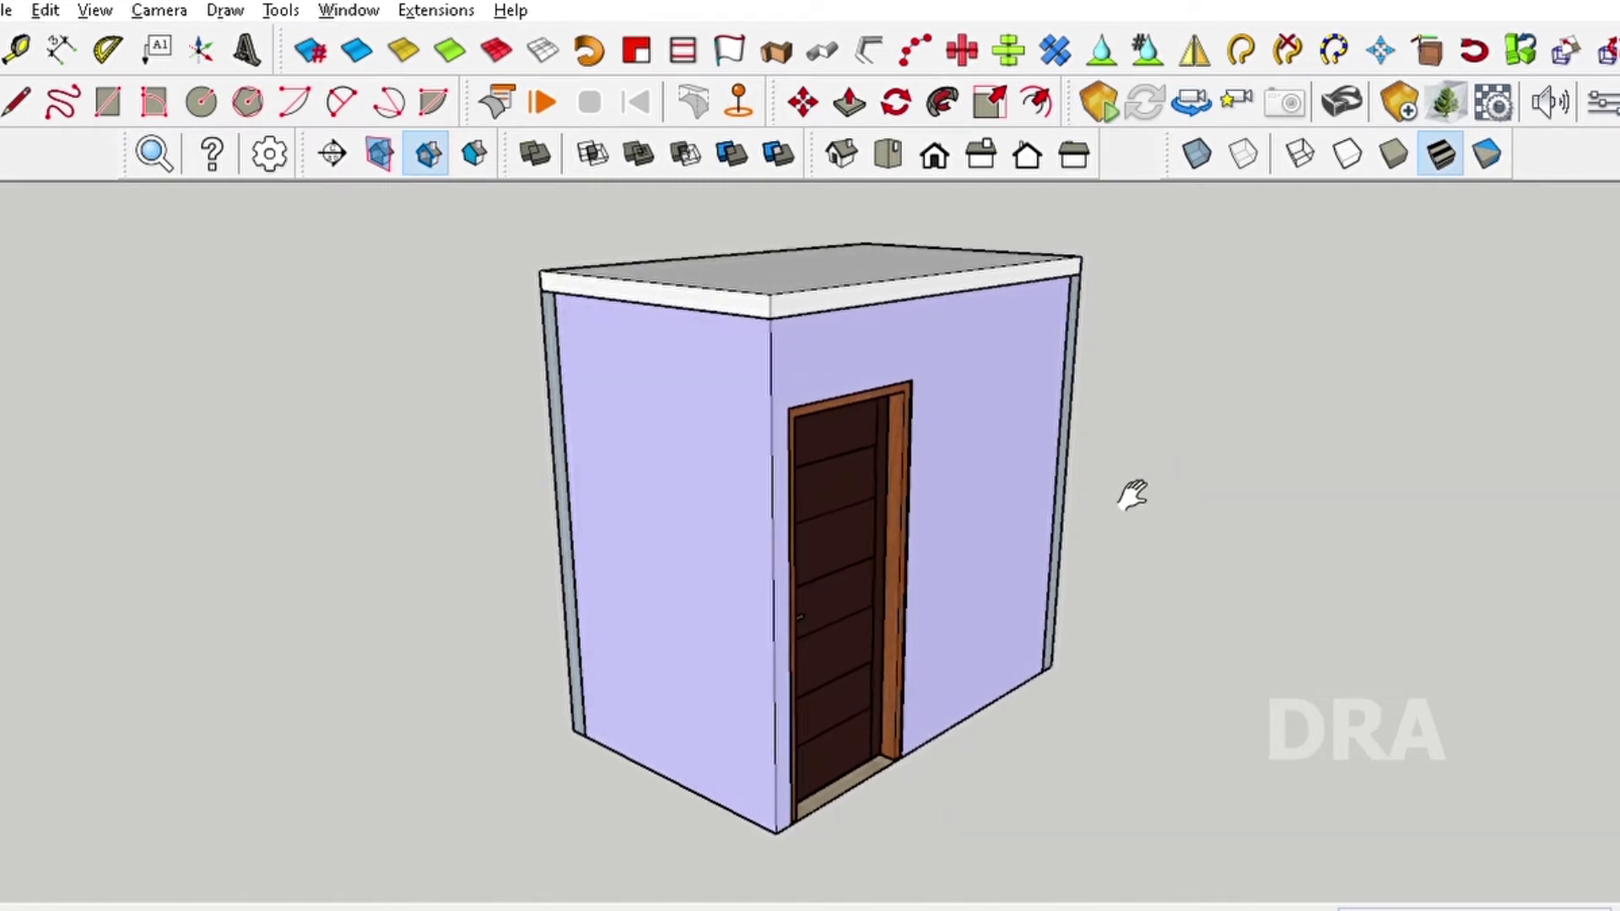
middle_click_drag(1007, 506, 1055, 516)
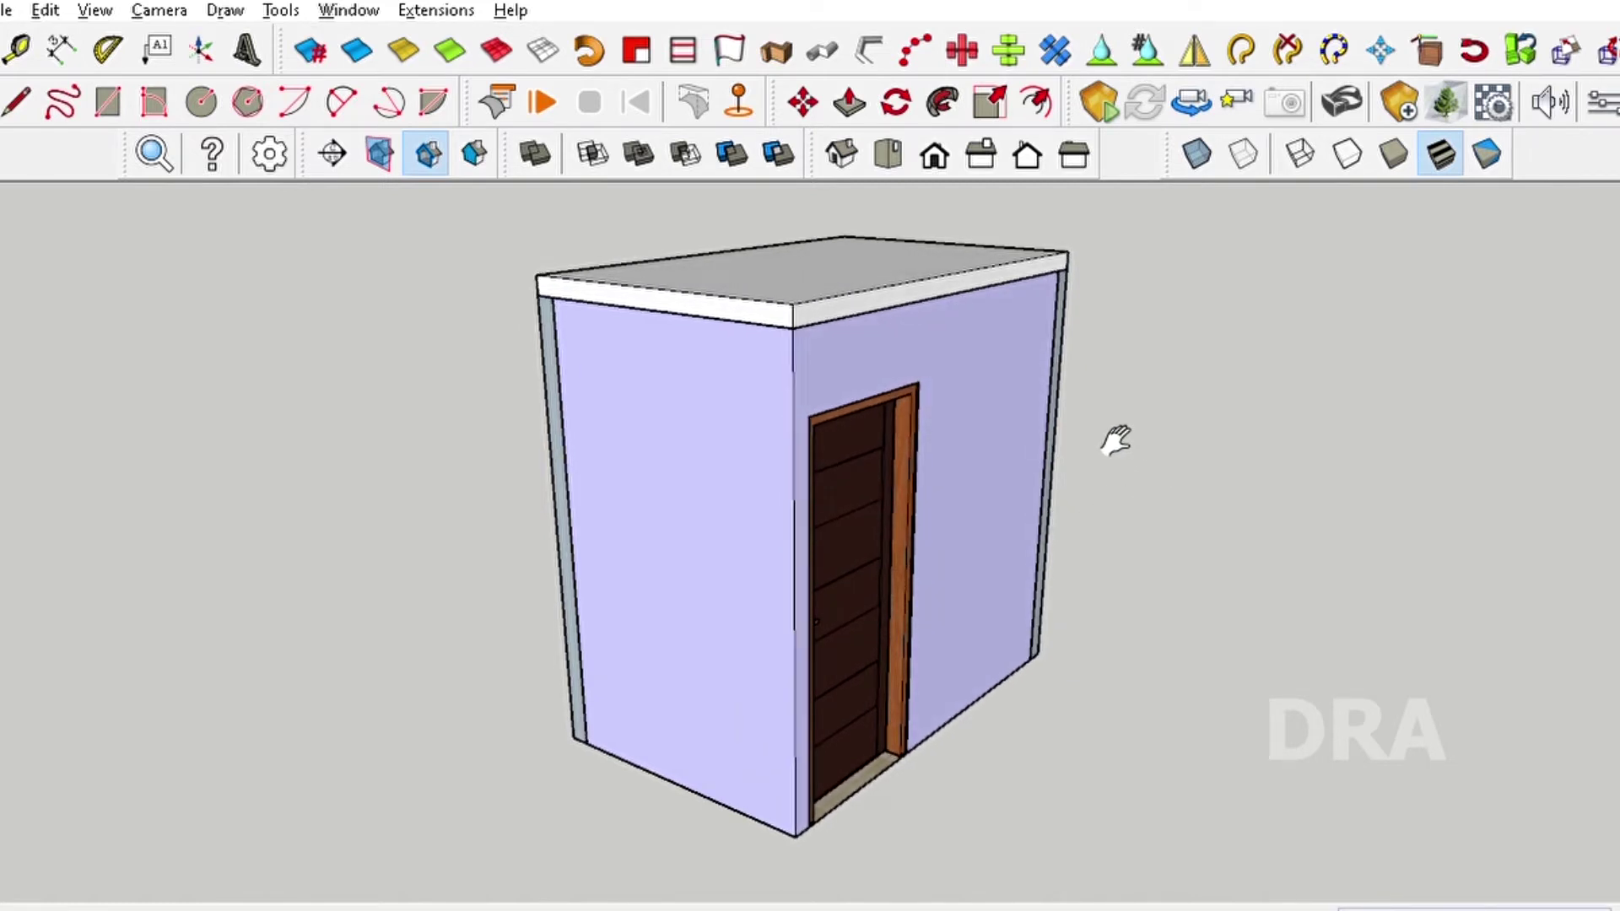
middle_click_drag(1139, 427, 1088, 441)
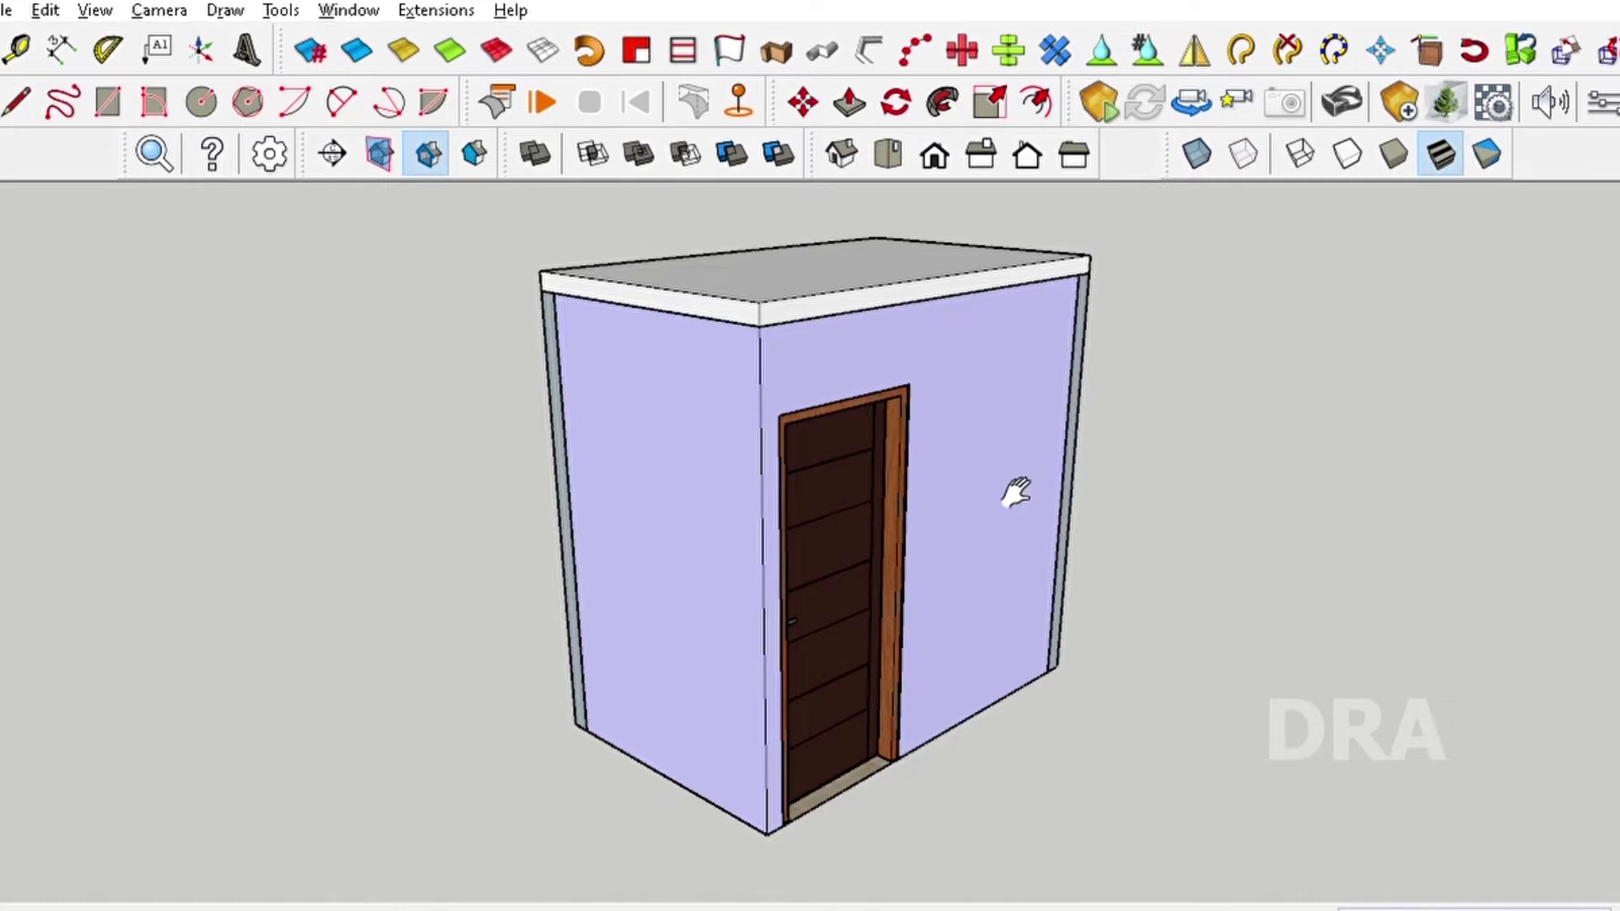
Zoom and orbit around the shed to show its roof and reveal the bedroom corner
scroll(1013, 495, "up", 2)
left_click_drag(1038, 470, 1081, 521)
mouse_move(1081, 521)
middle_mouse_down()
mouse_move(1056, 524)
mouse_move(1041, 558)
middle_mouse_up()
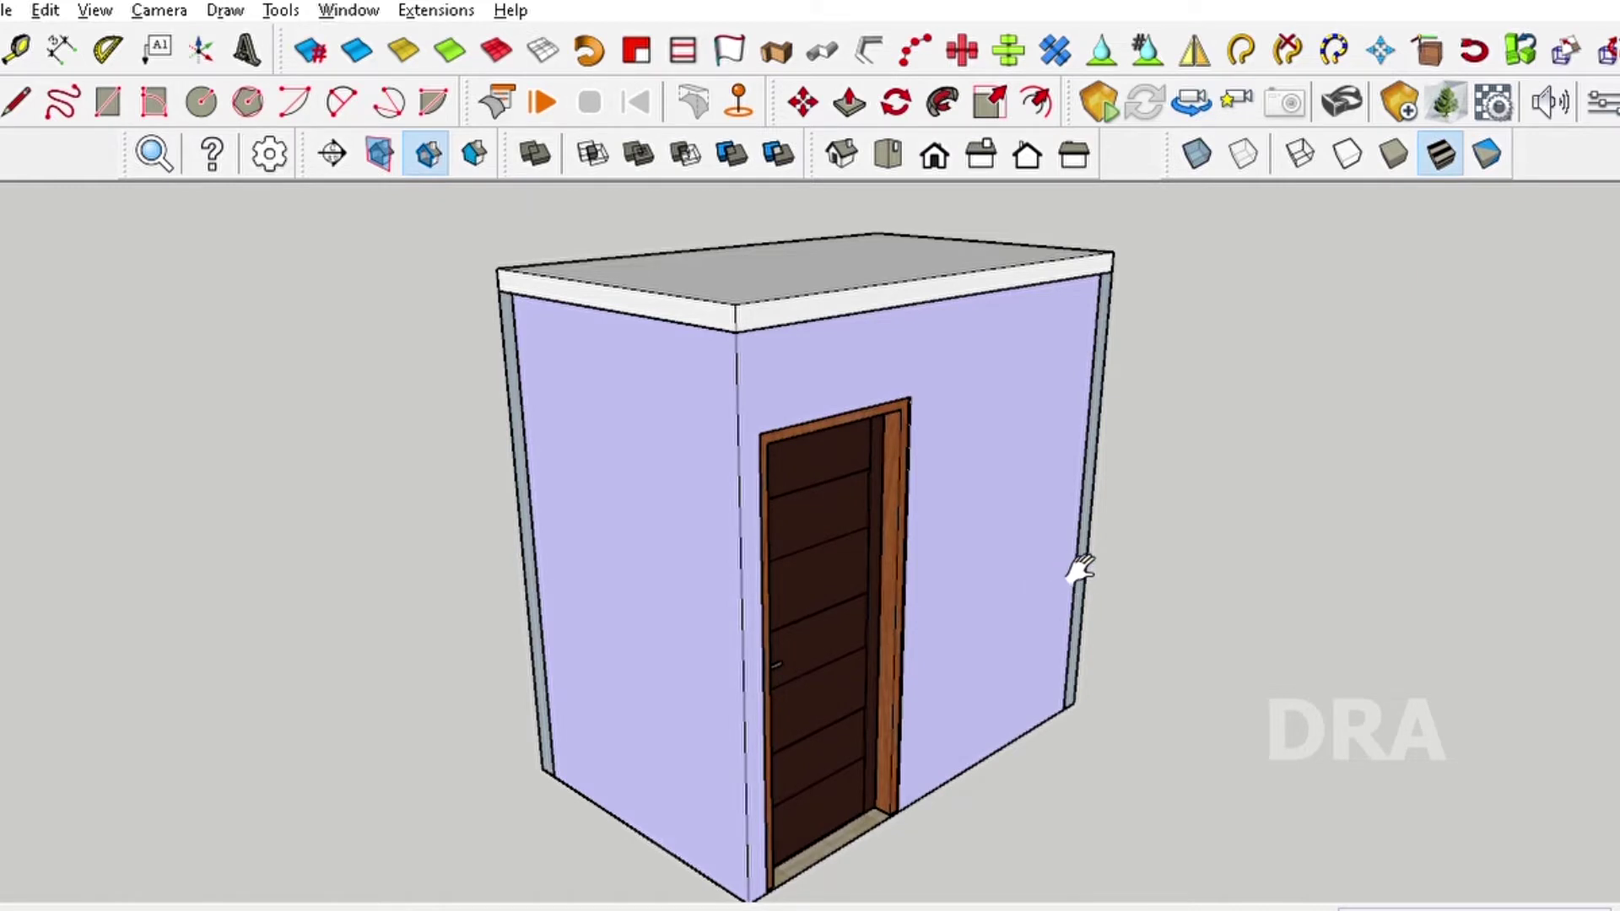
middle_click_drag(1091, 568, 1056, 571)
scroll(1069, 547, "down", 1)
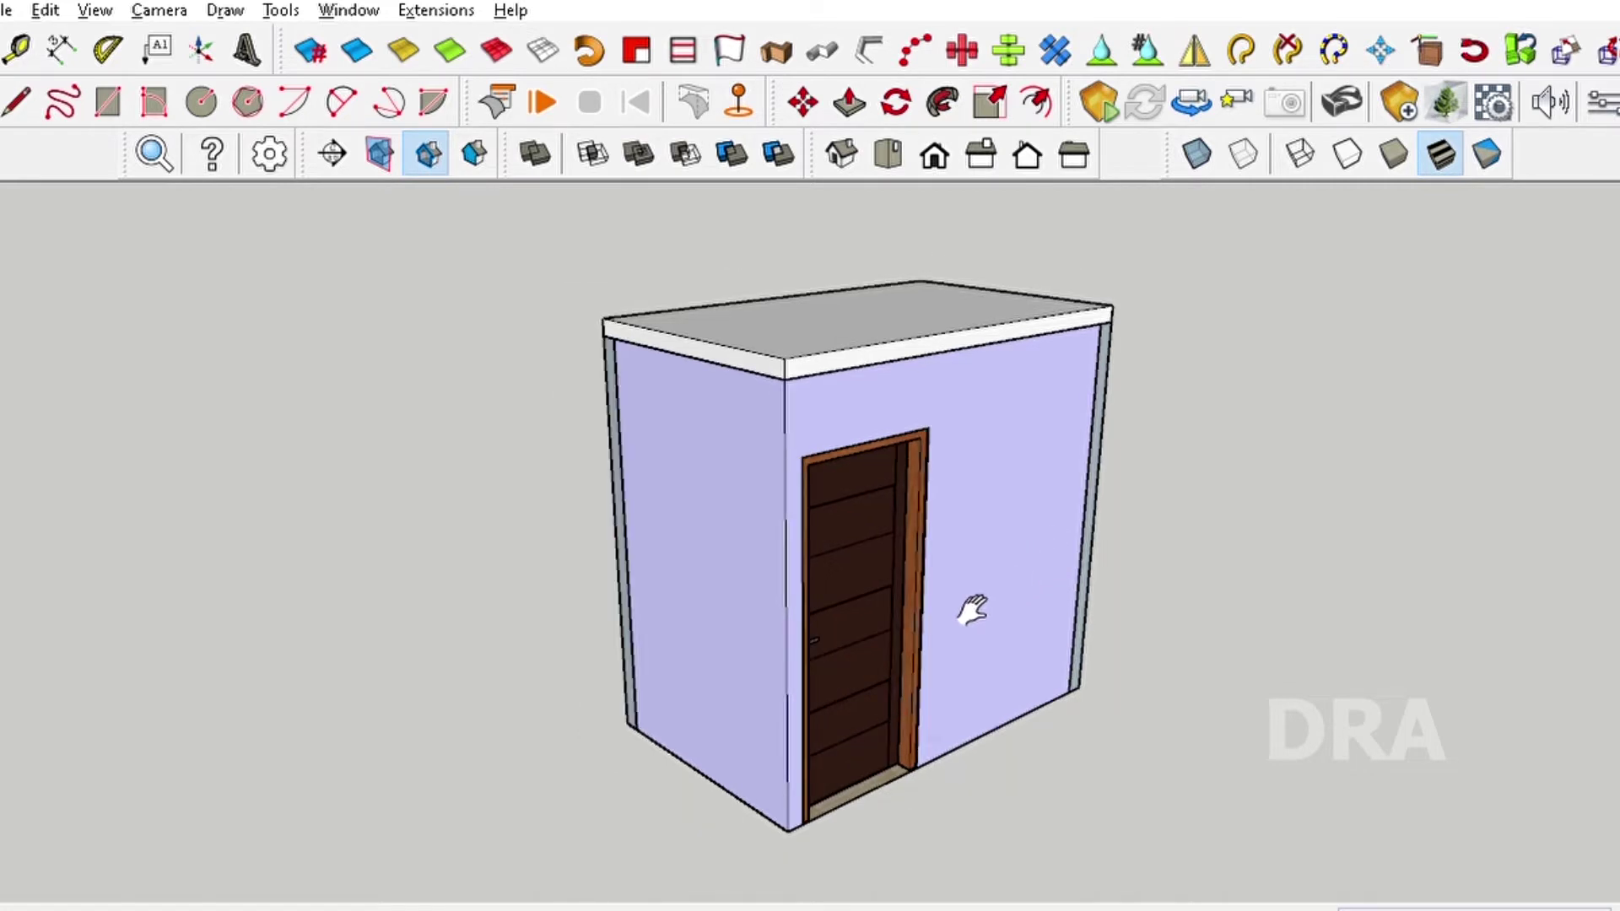
scroll(982, 616, "up", 1)
middle_click_drag(985, 614, 1049, 650)
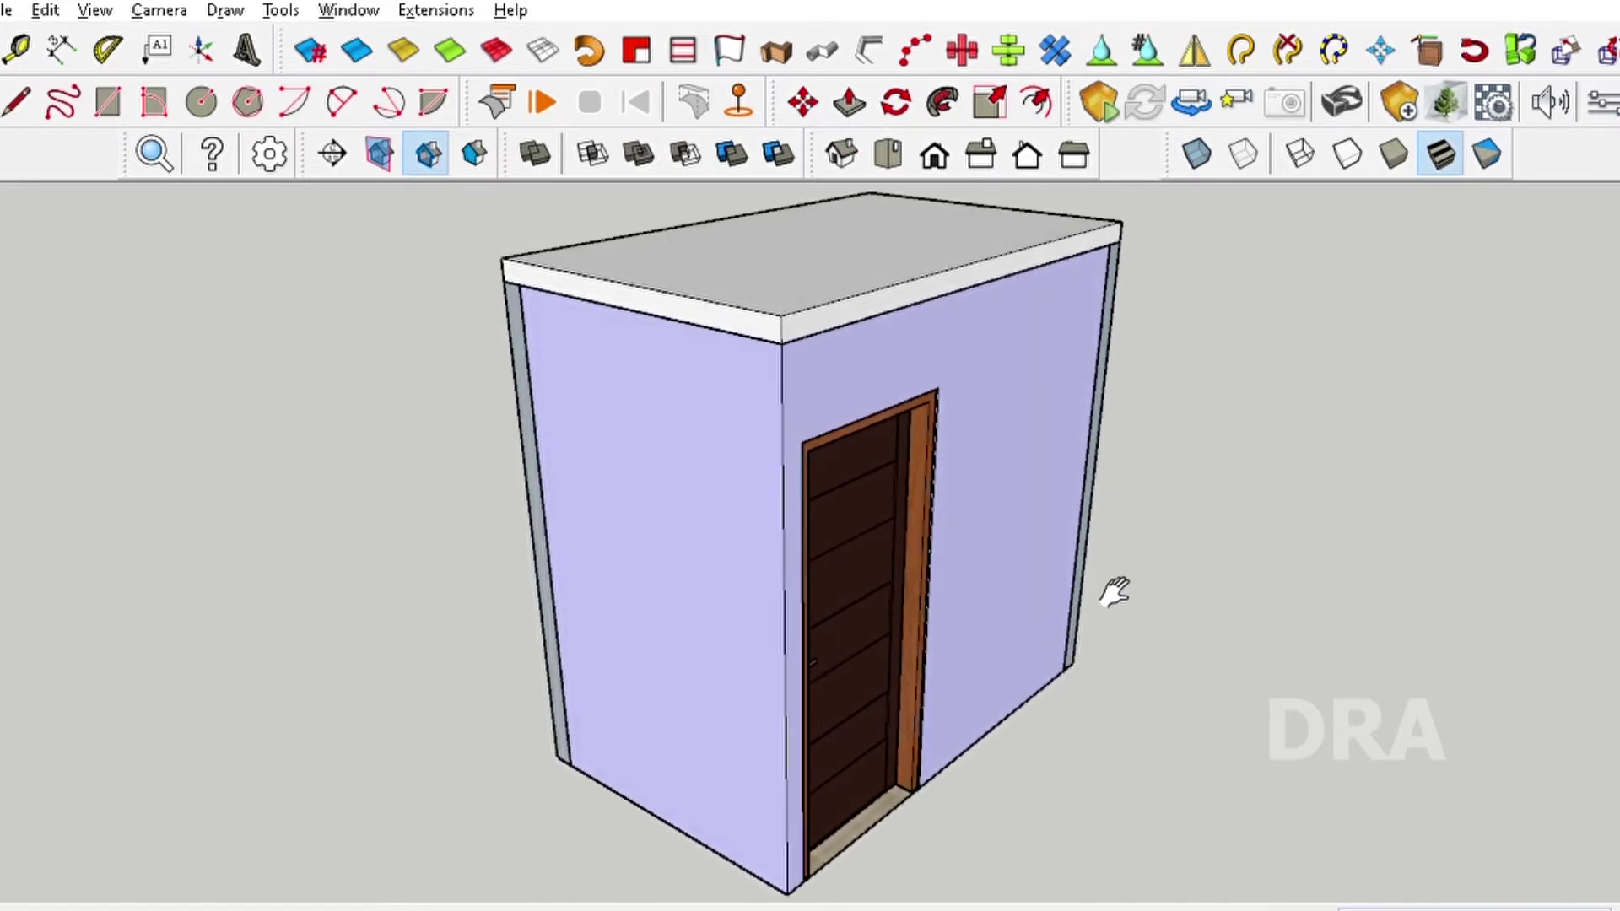
middle_click_drag(1111, 549, 969, 579)
mouse_move(1030, 507)
middle_mouse_down()
mouse_move(1225, 525)
mouse_move(983, 514)
mouse_move(1008, 548)
mouse_move(1030, 456)
mouse_move(1114, 506)
middle_mouse_up()
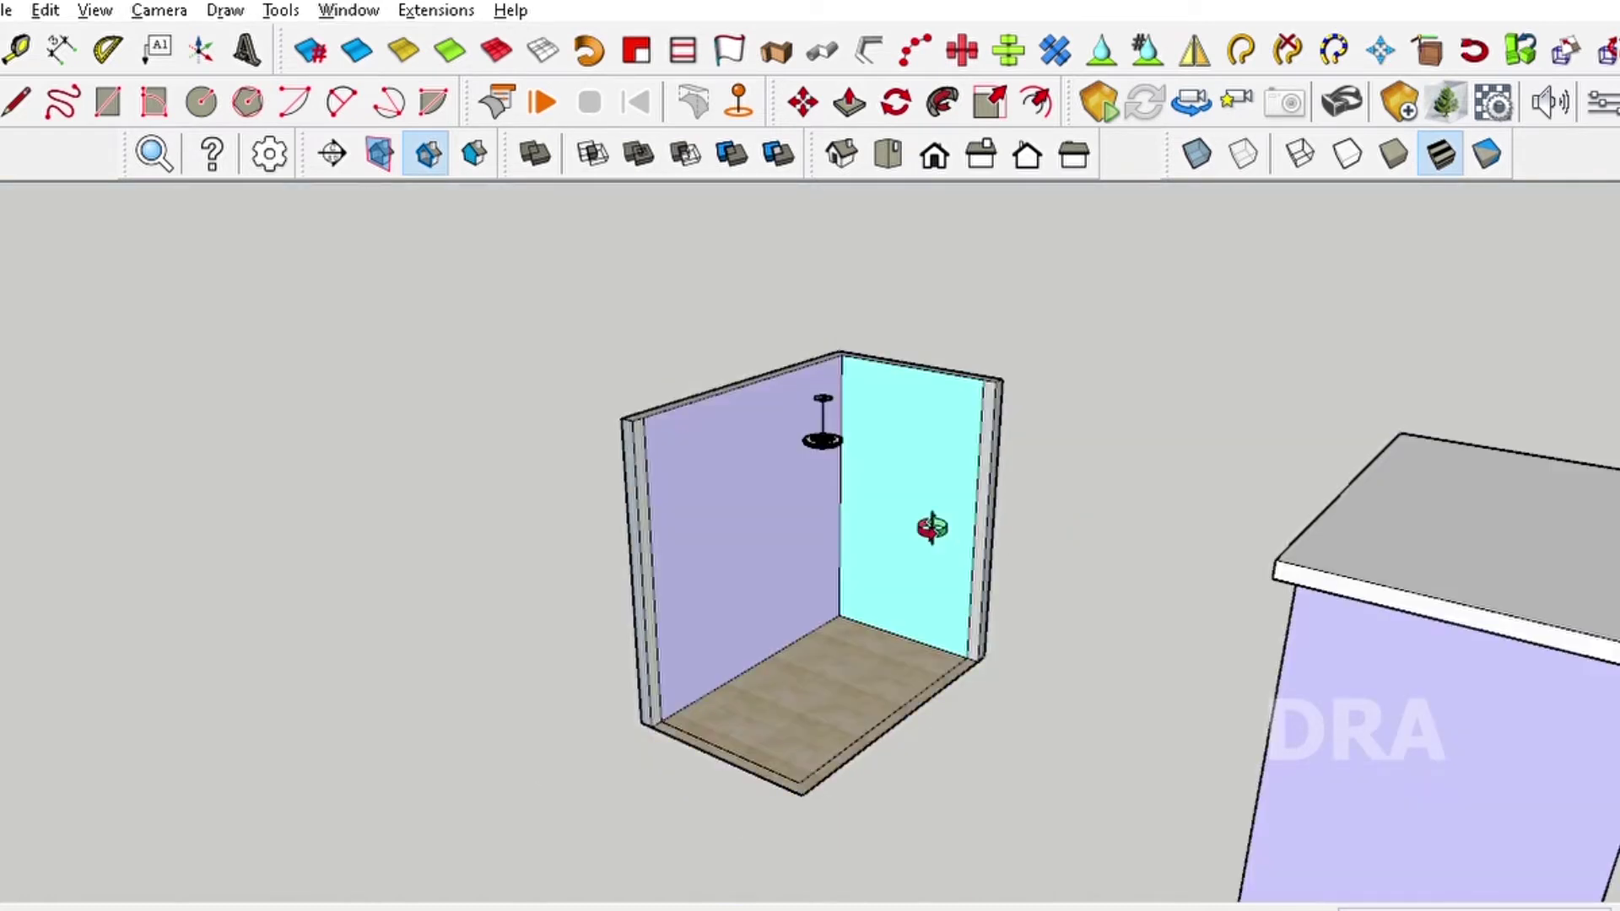
scroll(920, 583, "up", 1)
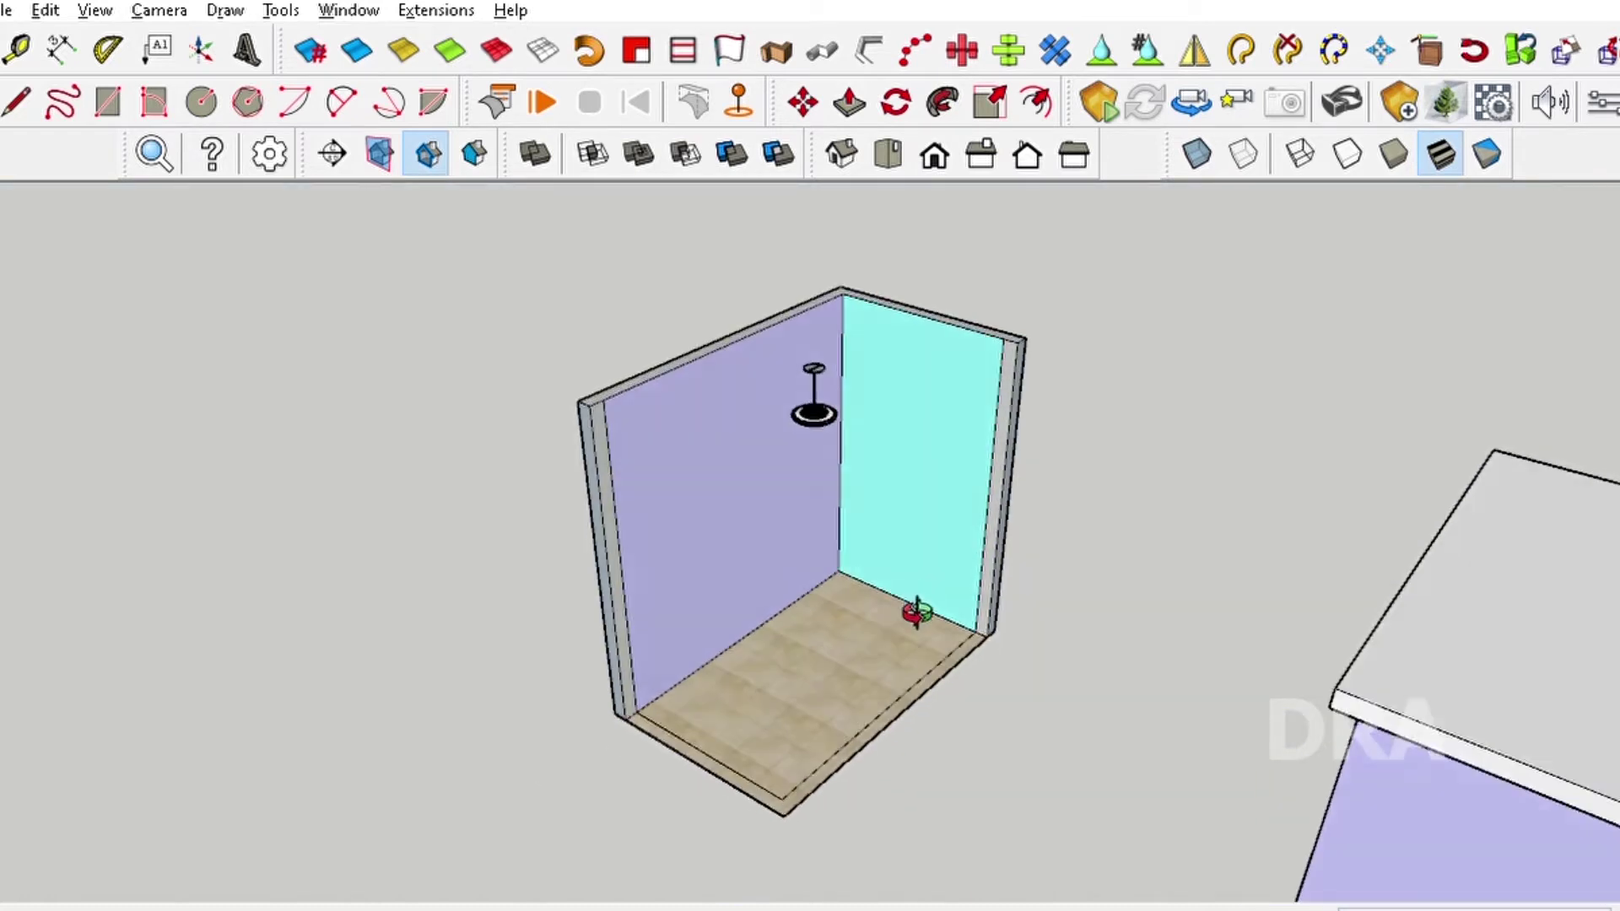
scroll(843, 548, "up", 2)
scroll(814, 544, "up", 2)
mouse_move(778, 532)
middle_mouse_down()
mouse_move(839, 724)
mouse_move(804, 626)
mouse_move(928, 525)
middle_mouse_up()
scroll(945, 498, "down", 1)
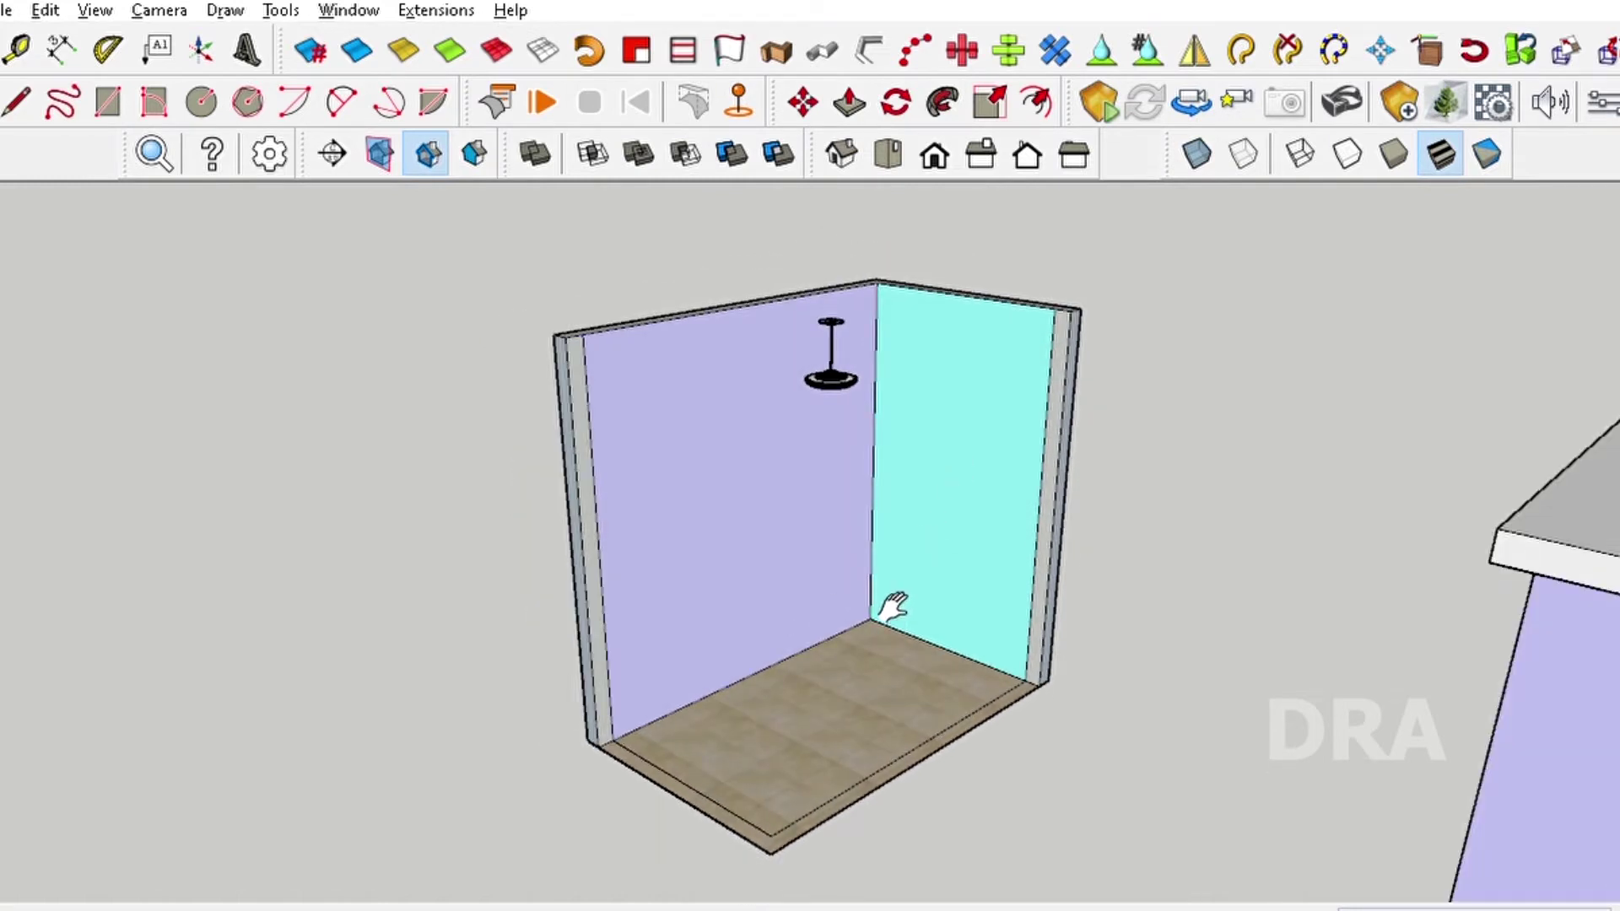
scroll(886, 607, "up", 1)
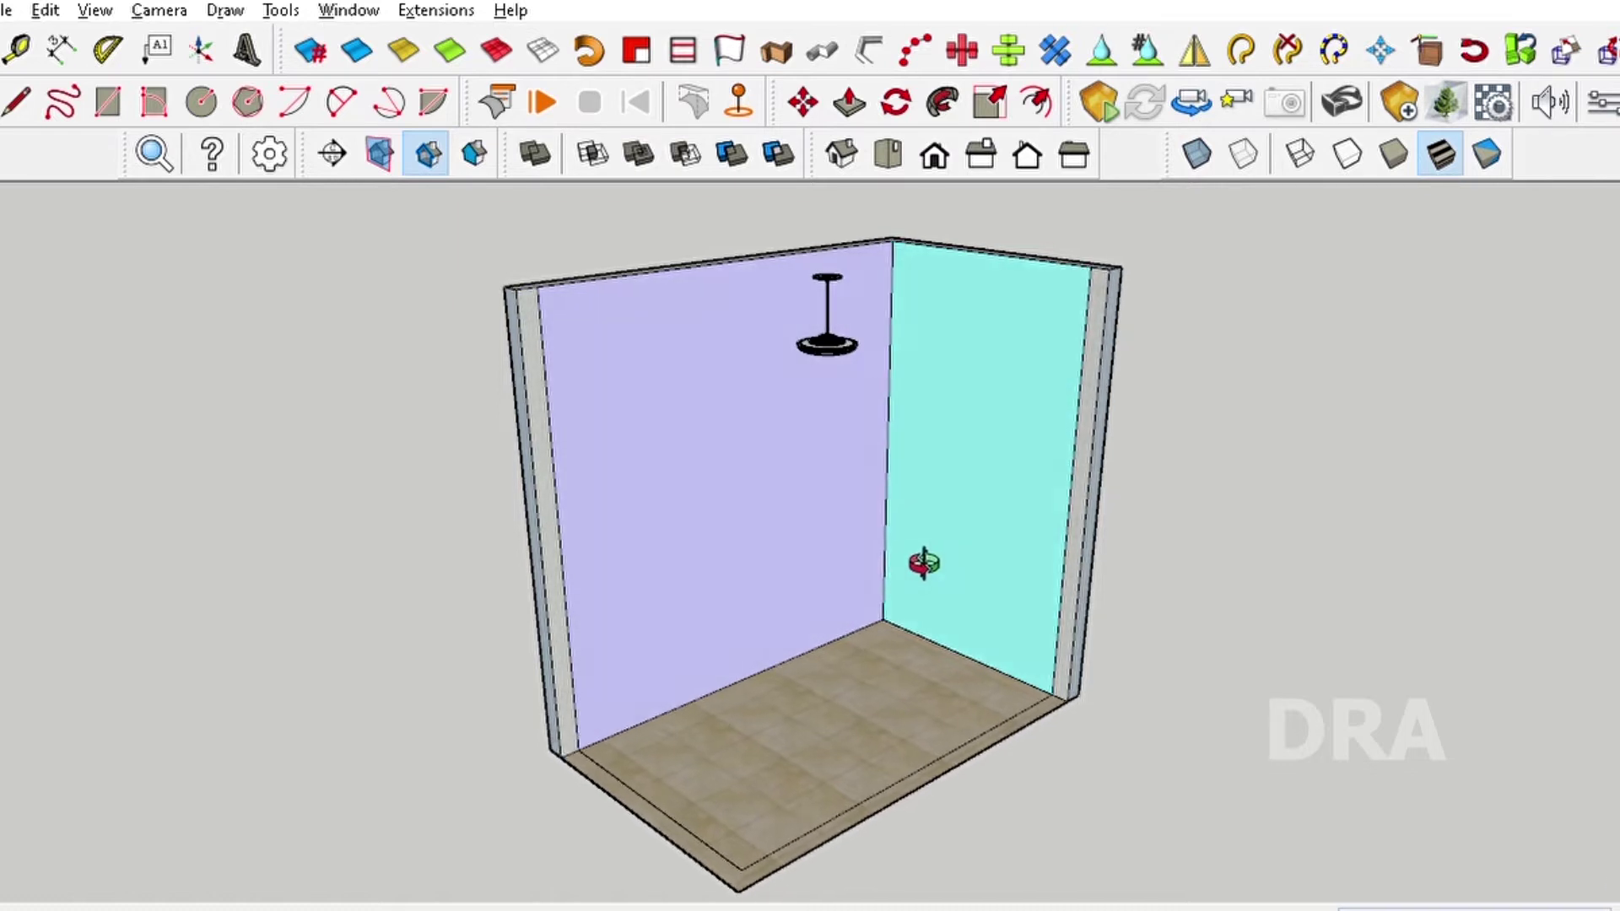
middle_click_drag(952, 561, 969, 550)
left_click_drag(983, 548, 963, 568)
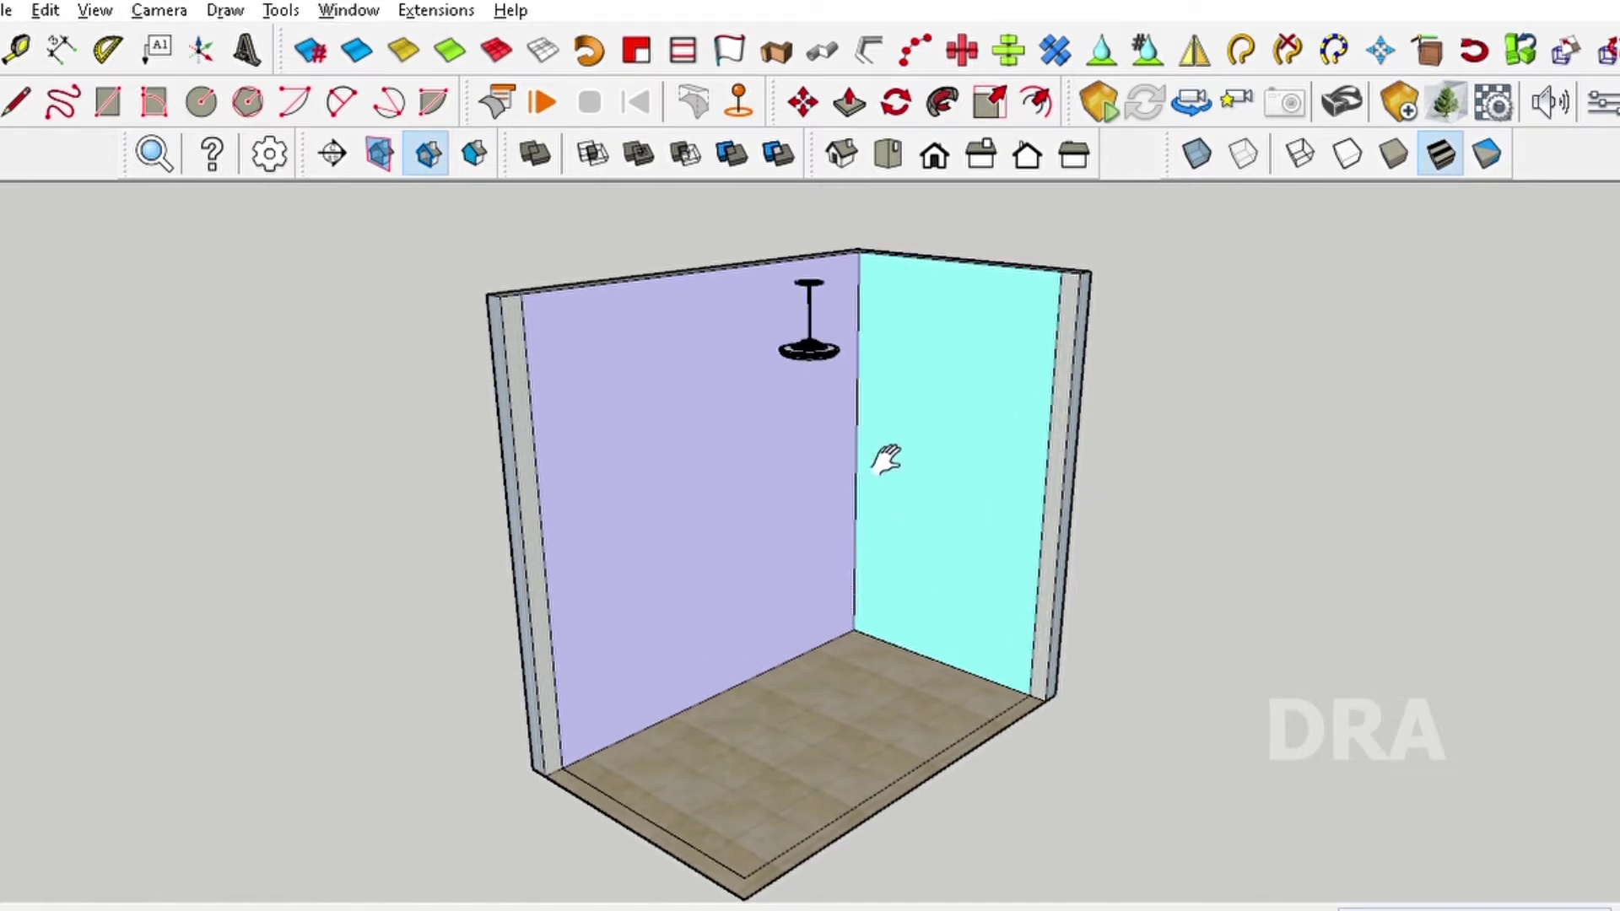
mouse_move(918, 528)
middle_mouse_down()
mouse_move(838, 524)
mouse_move(886, 516)
mouse_move(868, 607)
middle_mouse_up()
scroll(950, 496, "down", 2)
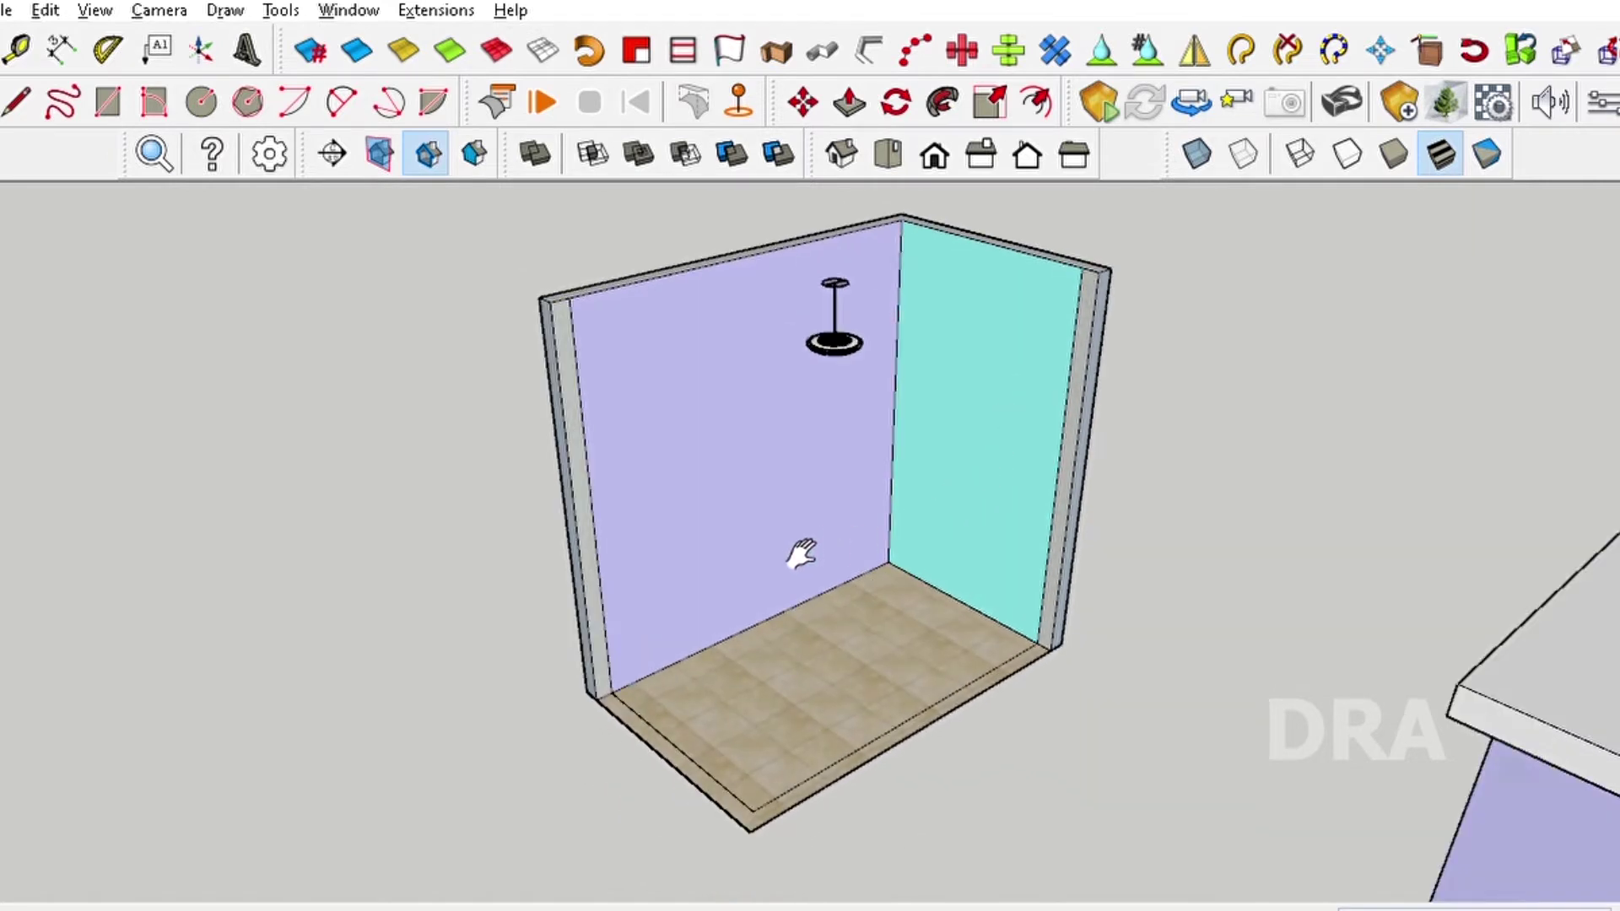
scroll(793, 552, "up", 2)
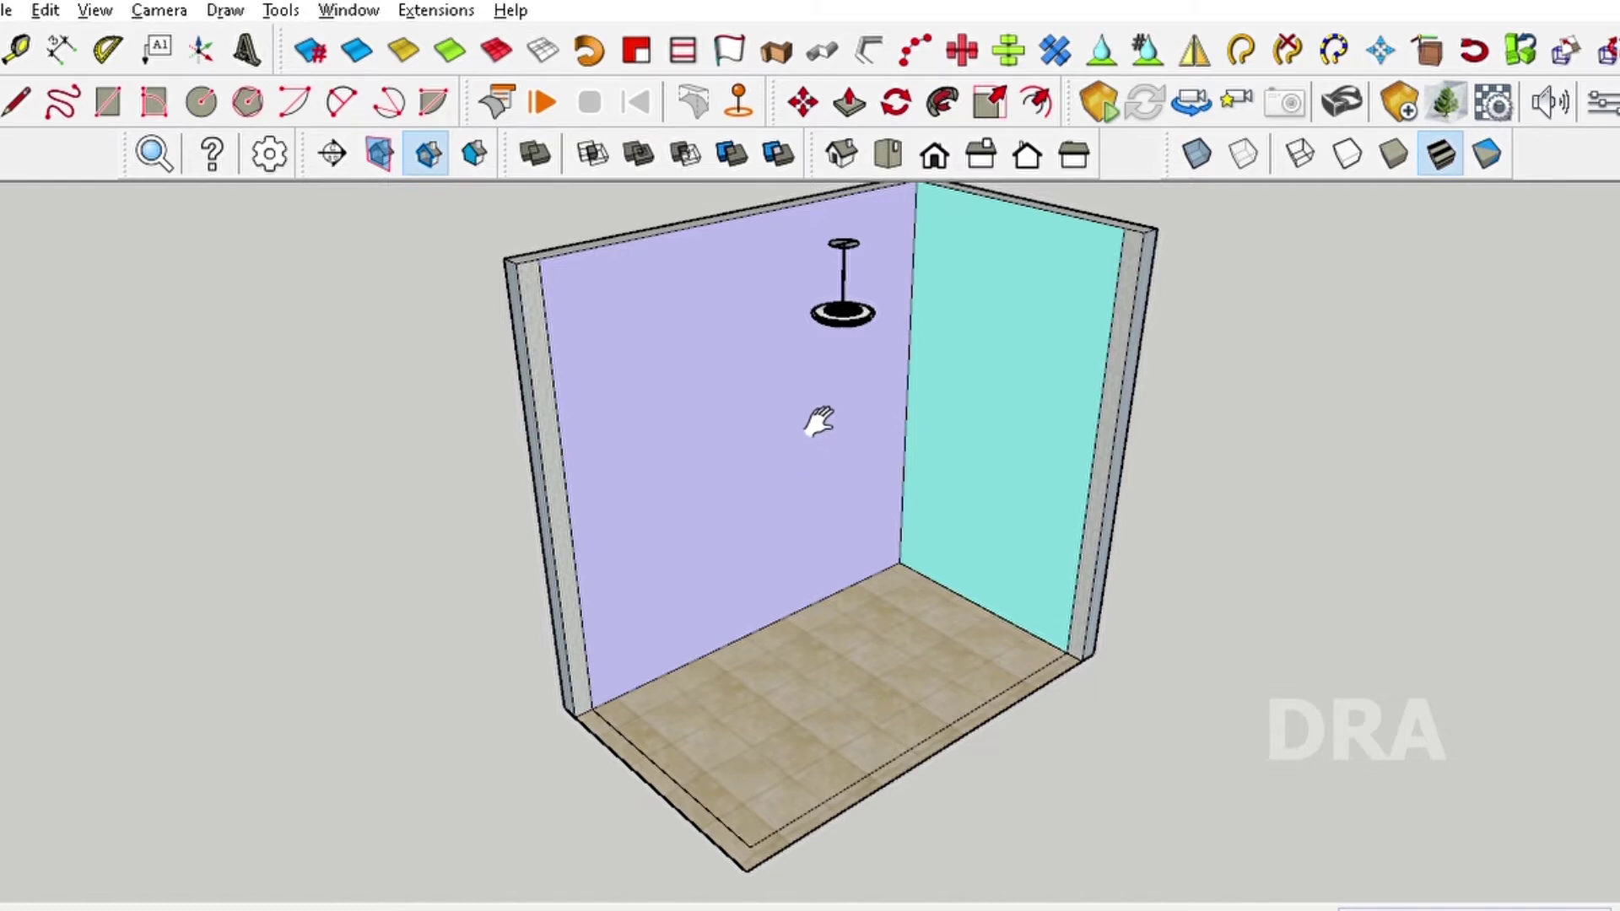
mouse_move(842, 513)
left_mouse_down()
mouse_move(882, 569)
mouse_move(781, 506)
left_mouse_up()
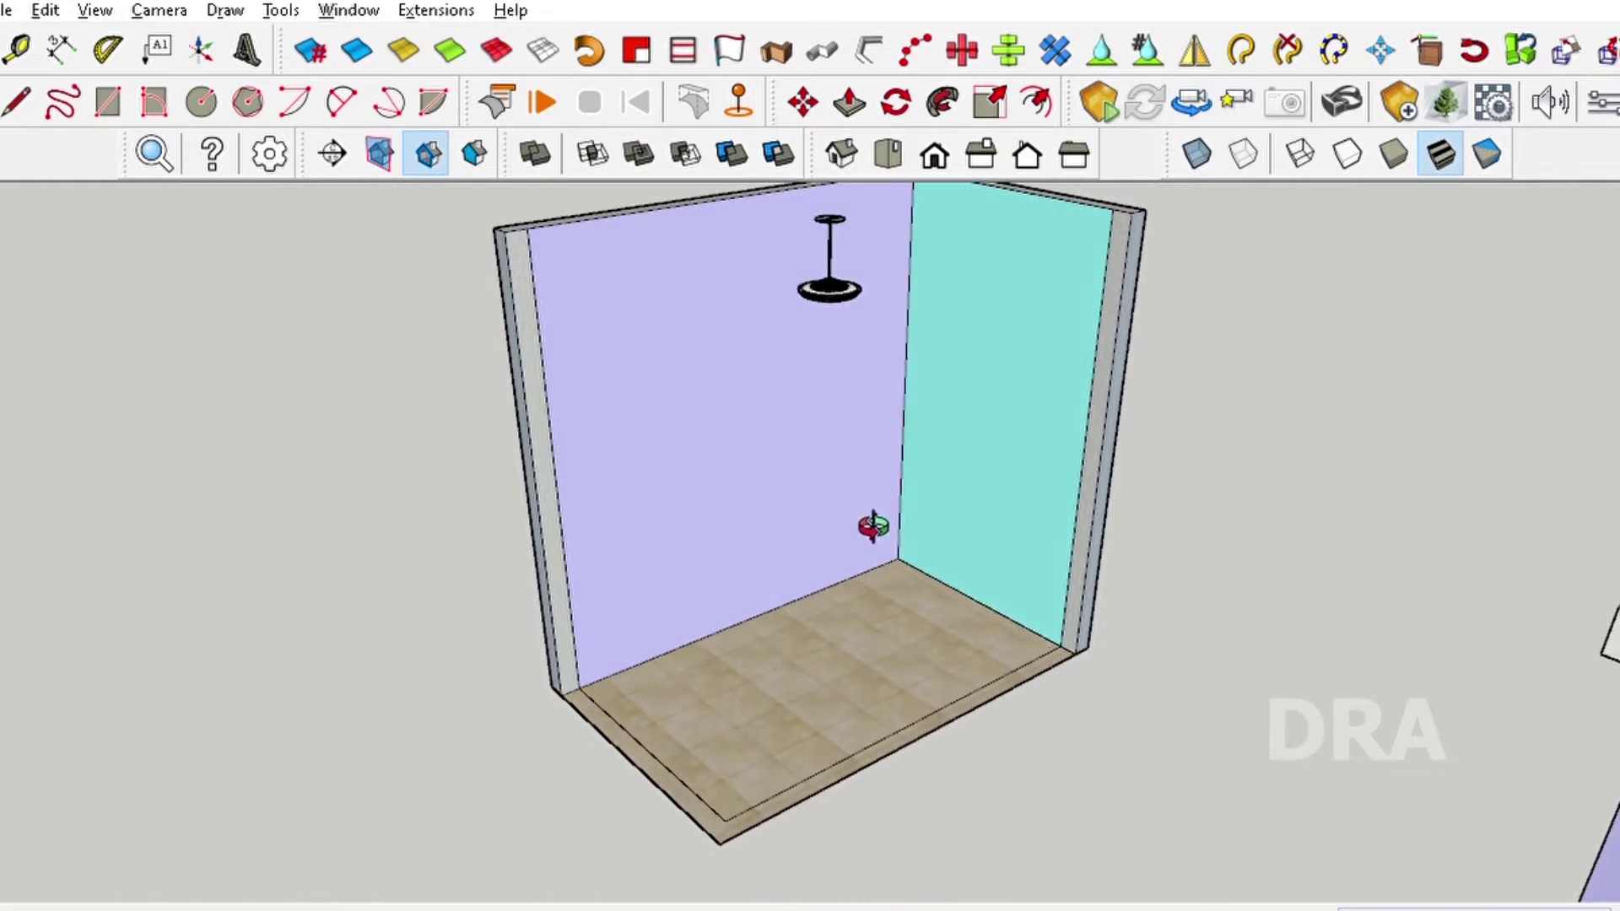
scroll(858, 523, "up", 2)
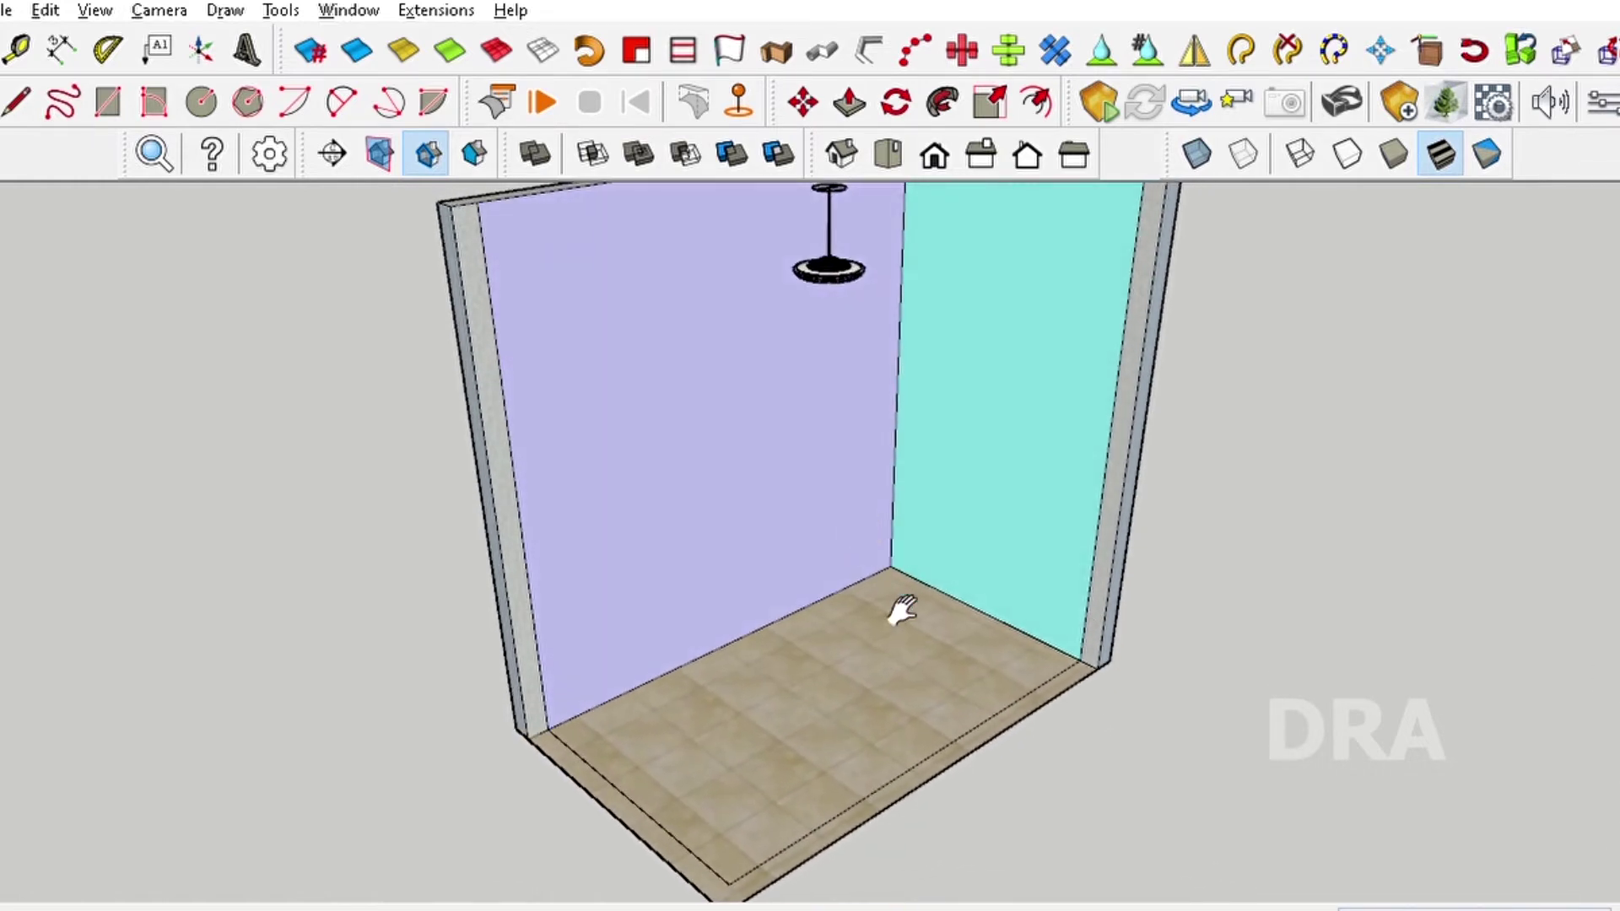
scroll(898, 612, "down", 3)
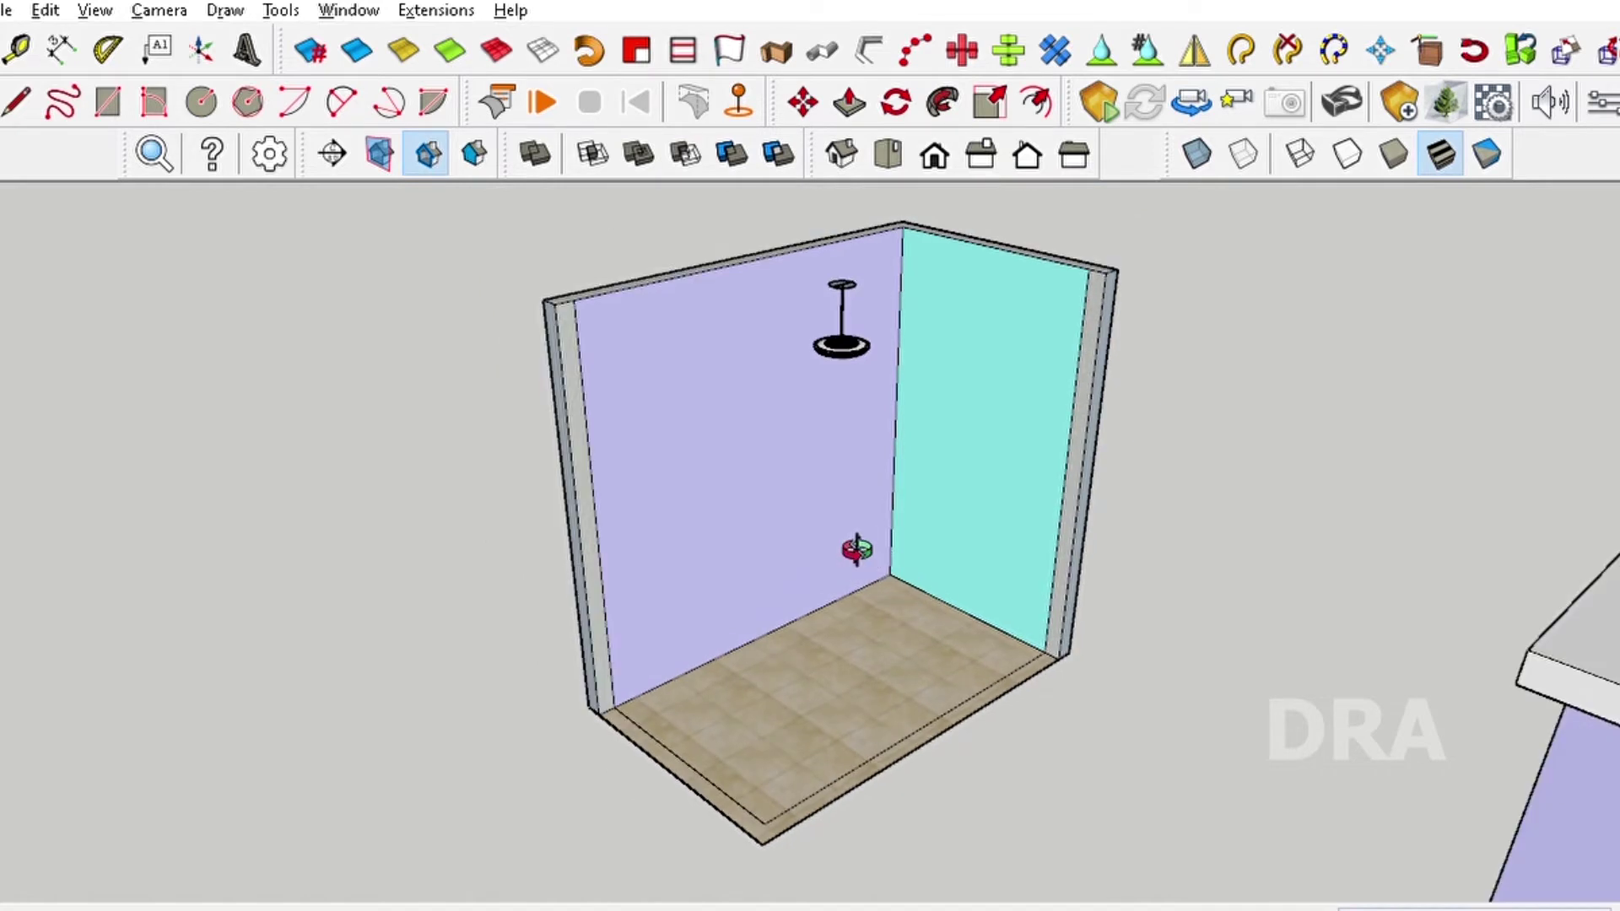
middle_click_drag(856, 550, 872, 554)
middle_click_drag(949, 615, 808, 443)
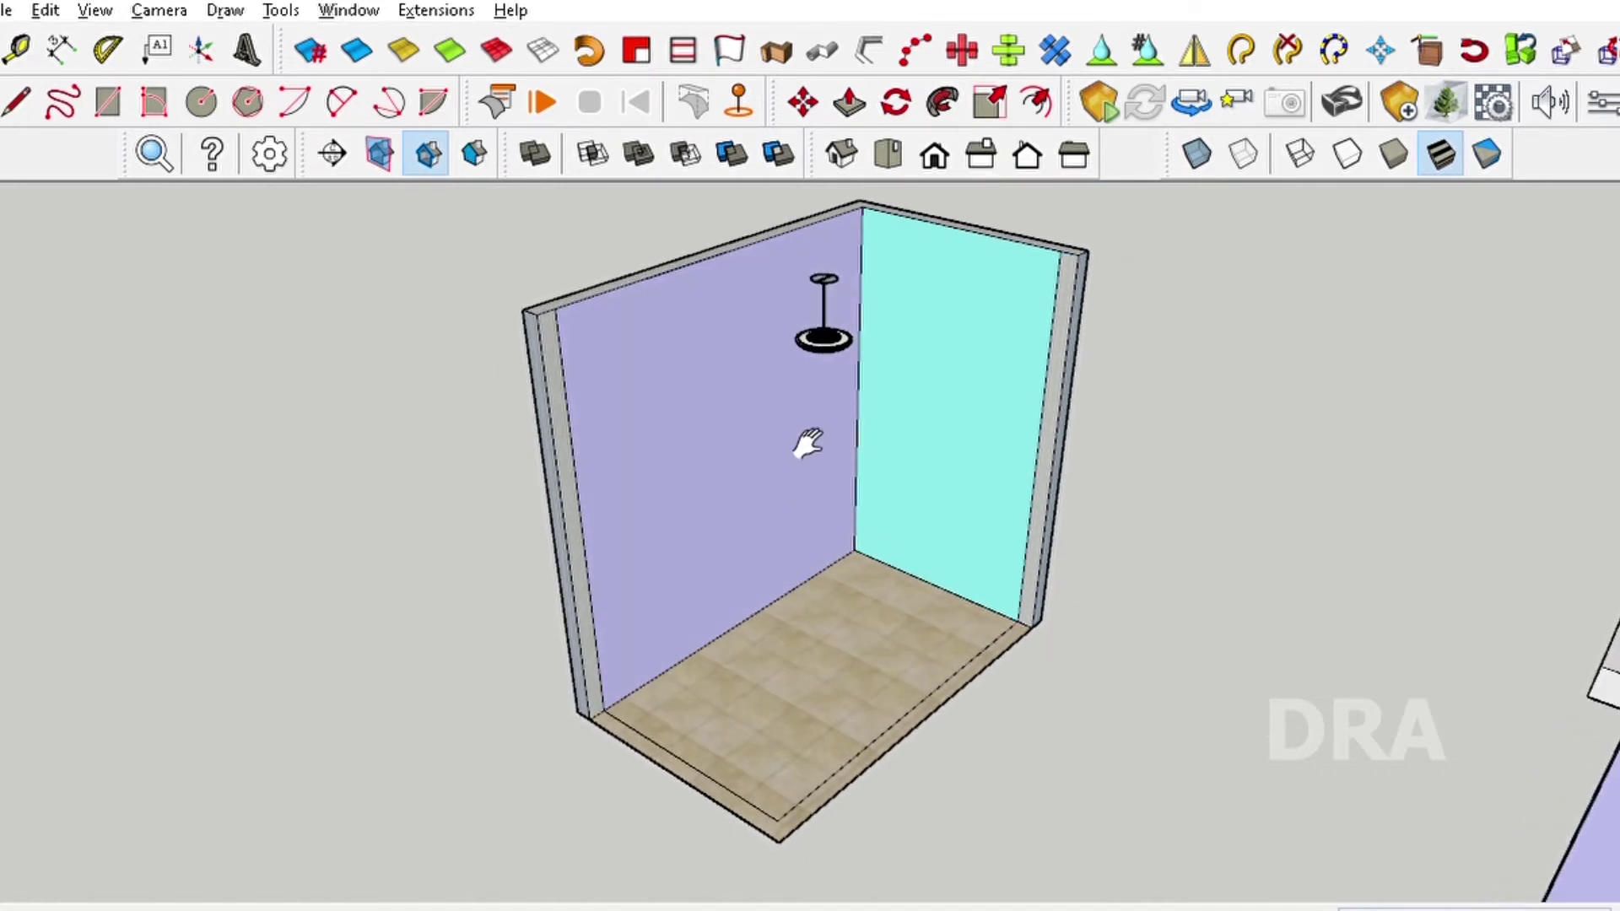
scroll(810, 480, "up", 2)
scroll(872, 481, "down", 2)
mouse_move(872, 481)
middle_mouse_down()
mouse_move(935, 475)
mouse_move(925, 458)
middle_mouse_up()
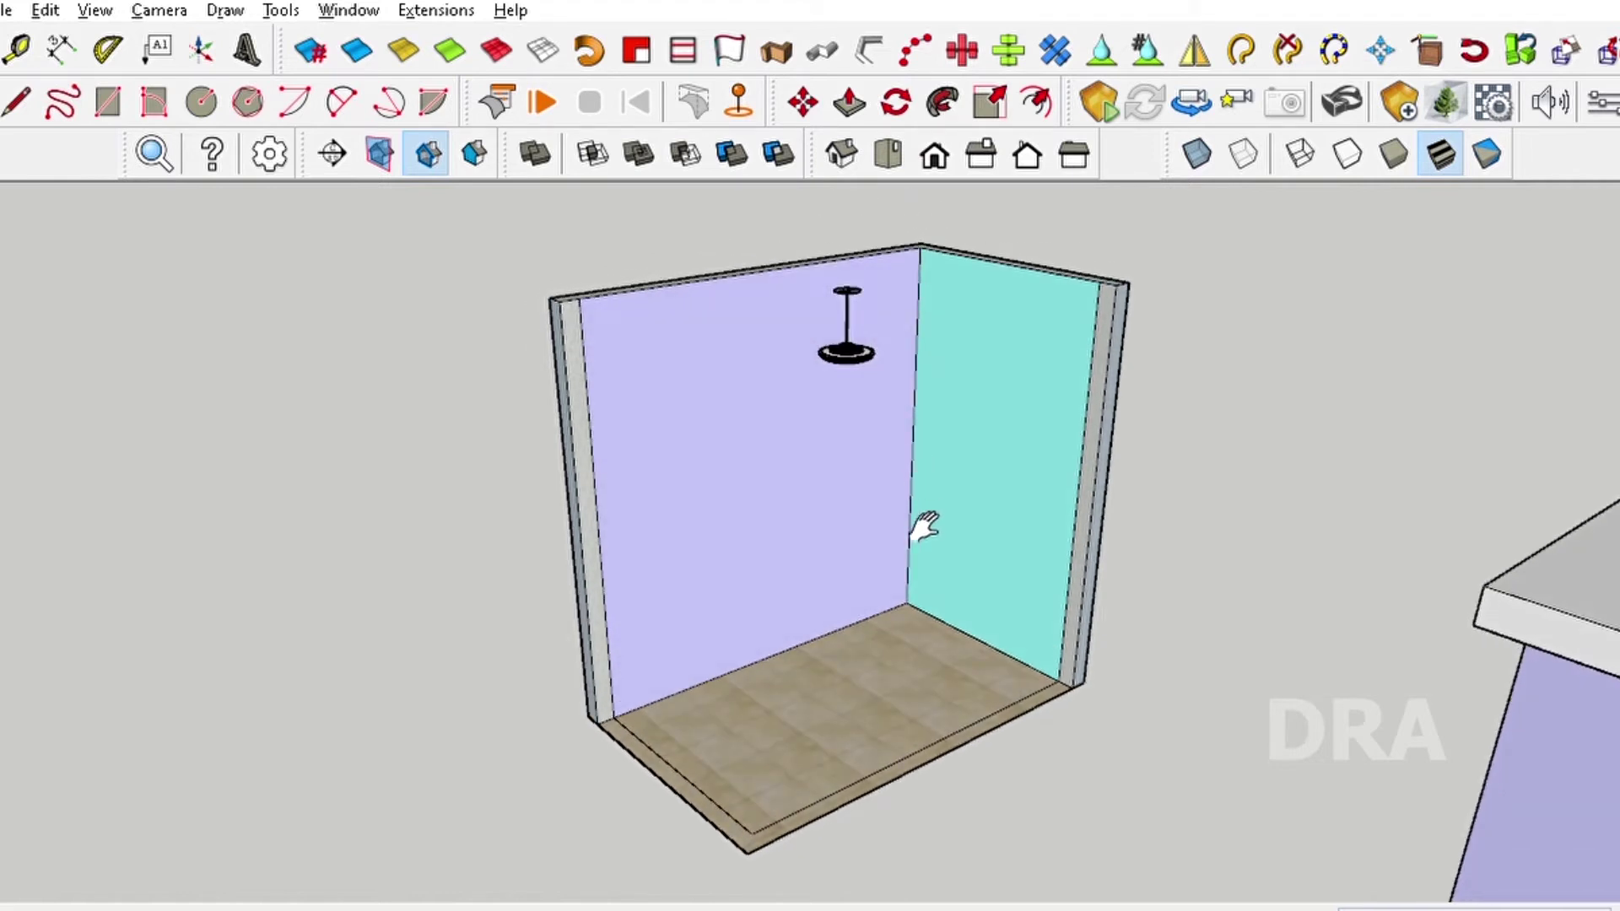
middle_click_drag(926, 521, 911, 582)
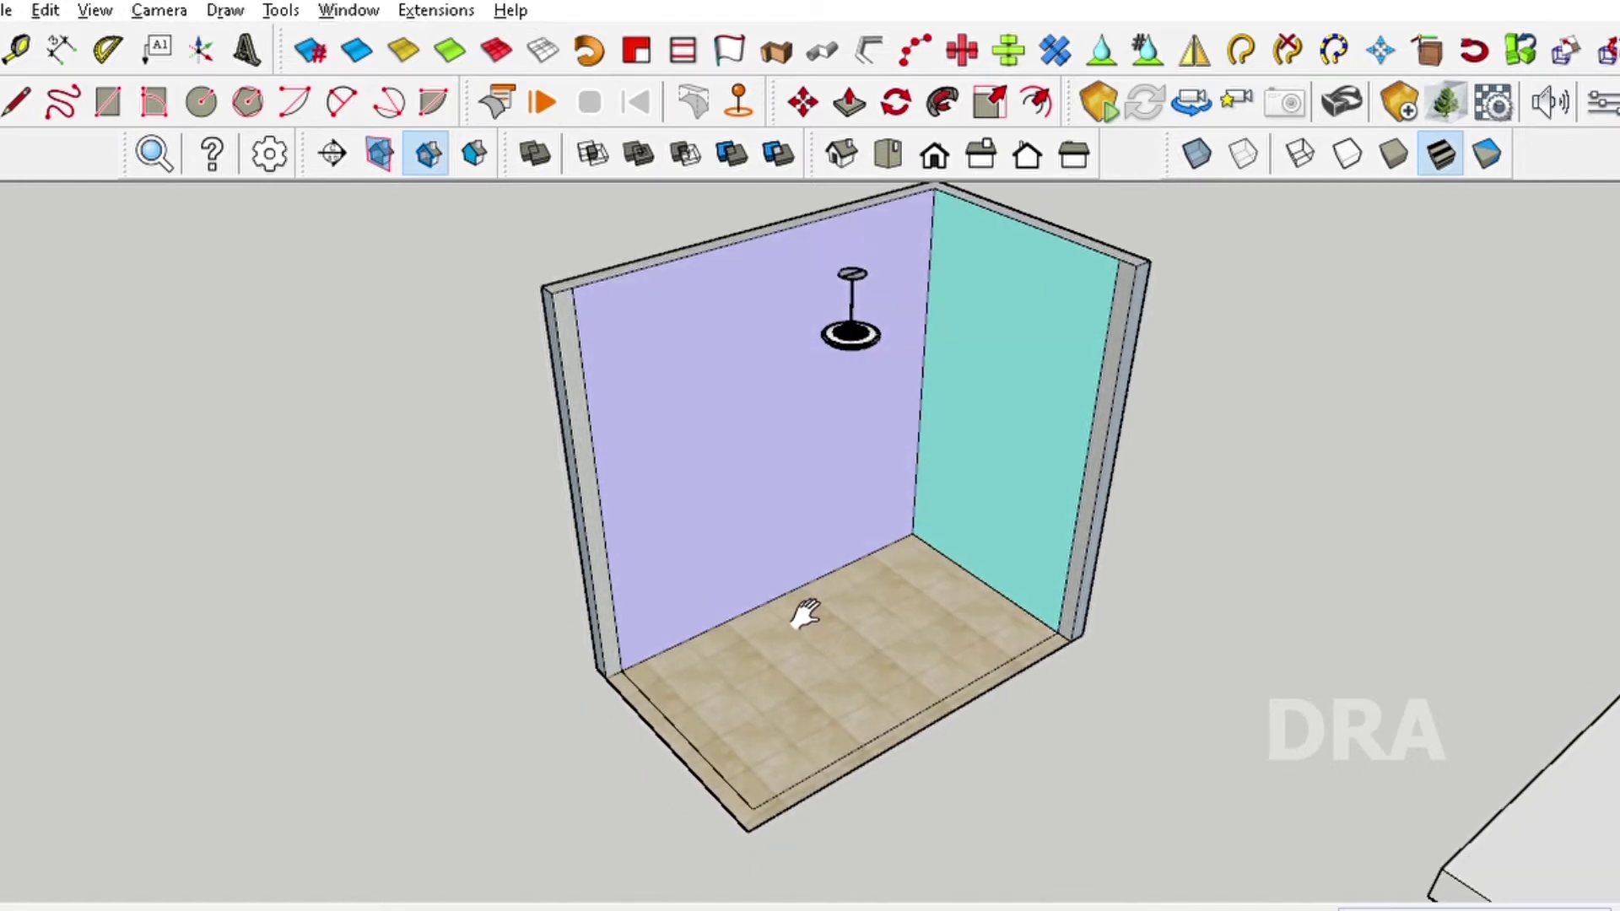
left_click_drag(805, 614, 788, 636)
middle_click_drag(872, 636, 892, 581)
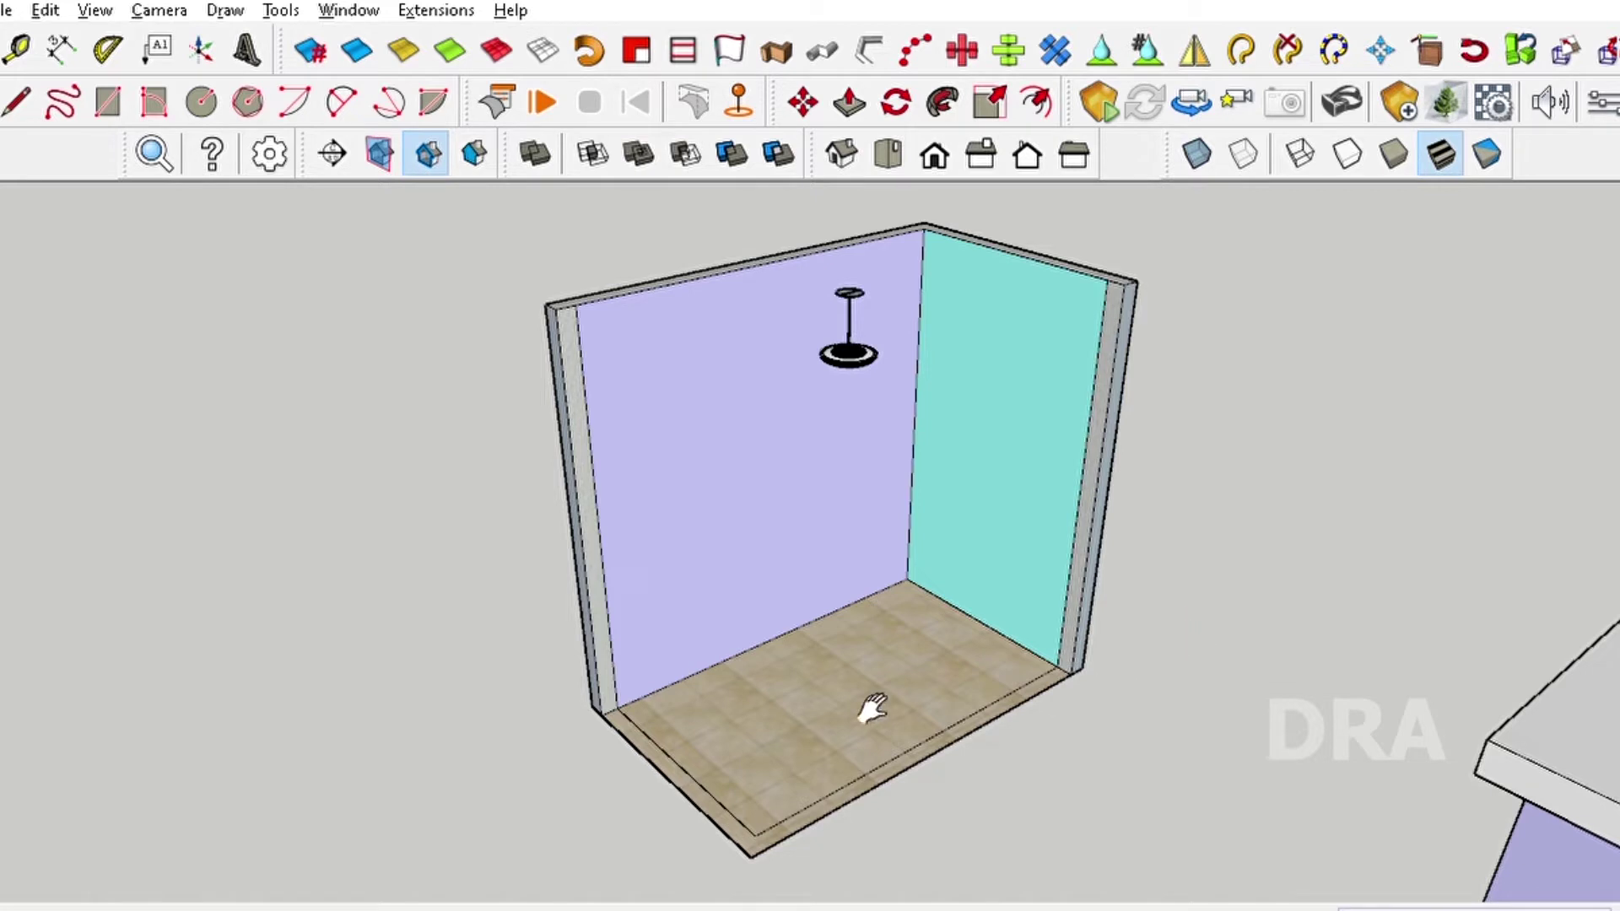
mouse_move(911, 553)
middle_mouse_down()
mouse_move(969, 506)
mouse_move(1114, 508)
middle_mouse_up()
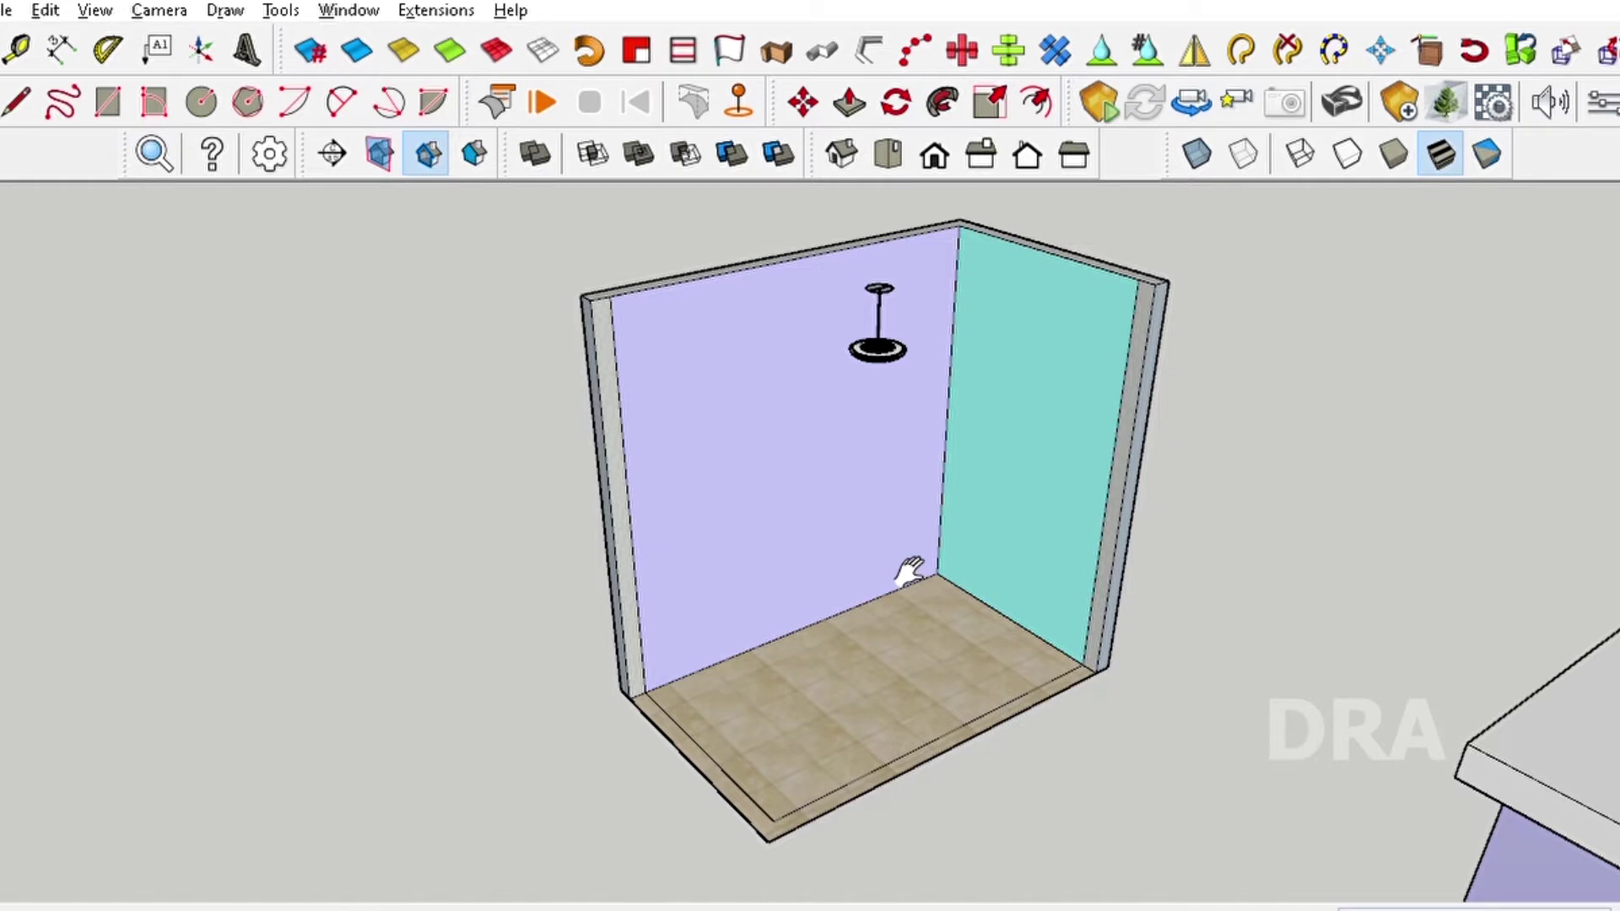
mouse_move(910, 574)
middle_mouse_down()
mouse_move(987, 596)
mouse_move(969, 550)
mouse_move(1002, 561)
mouse_move(869, 619)
middle_mouse_up()
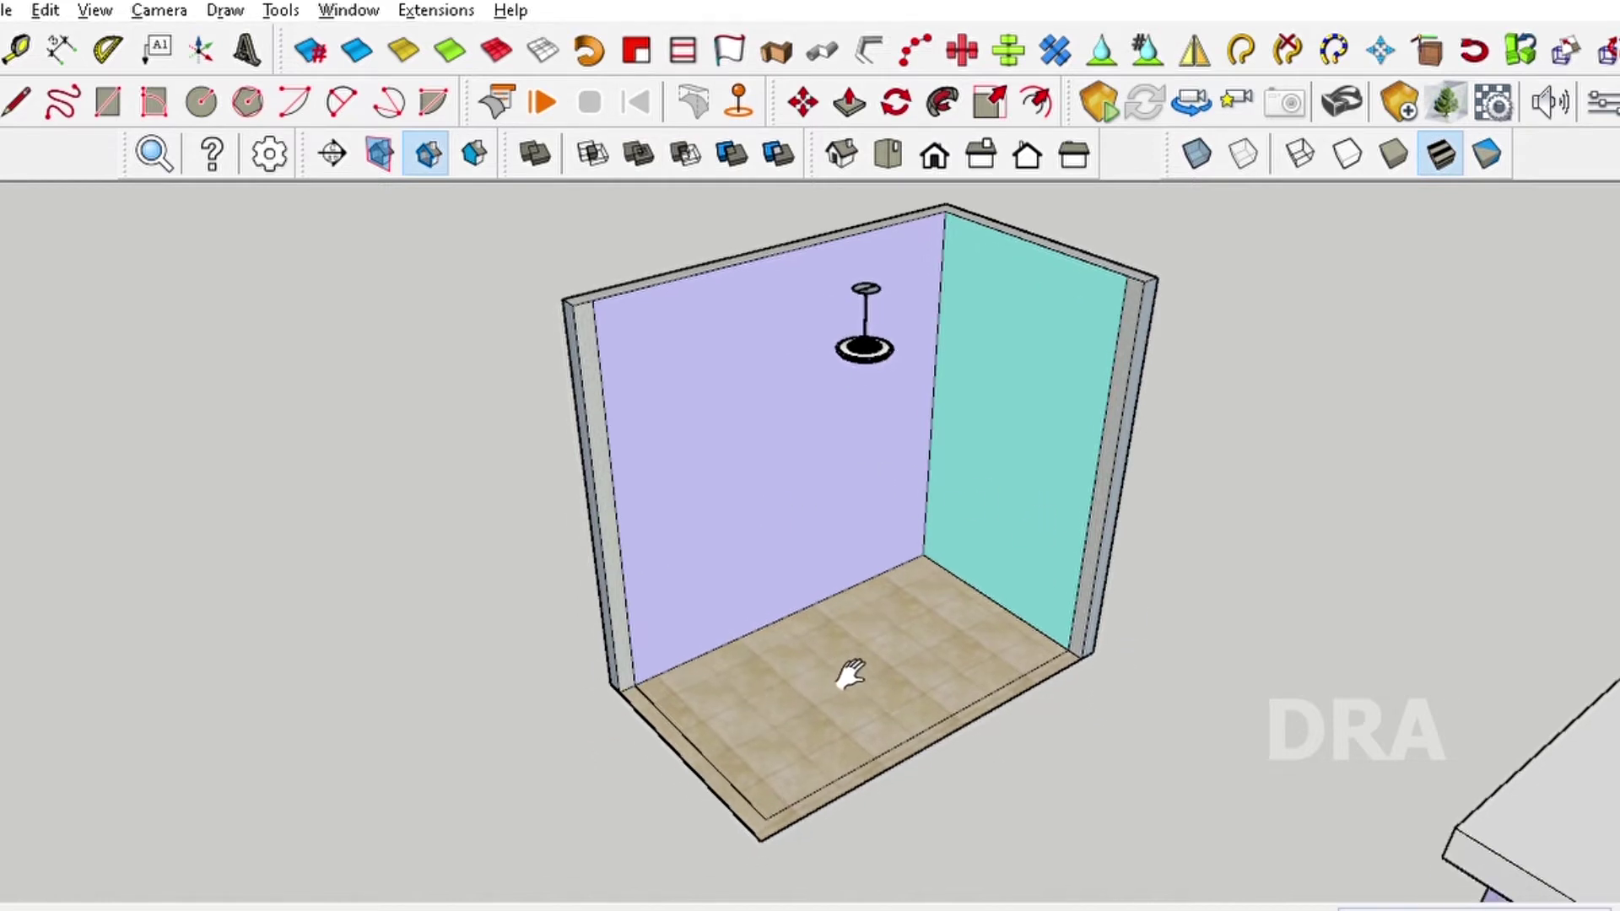
scroll(825, 623, "up", 2)
middle_click_drag(851, 616, 855, 625)
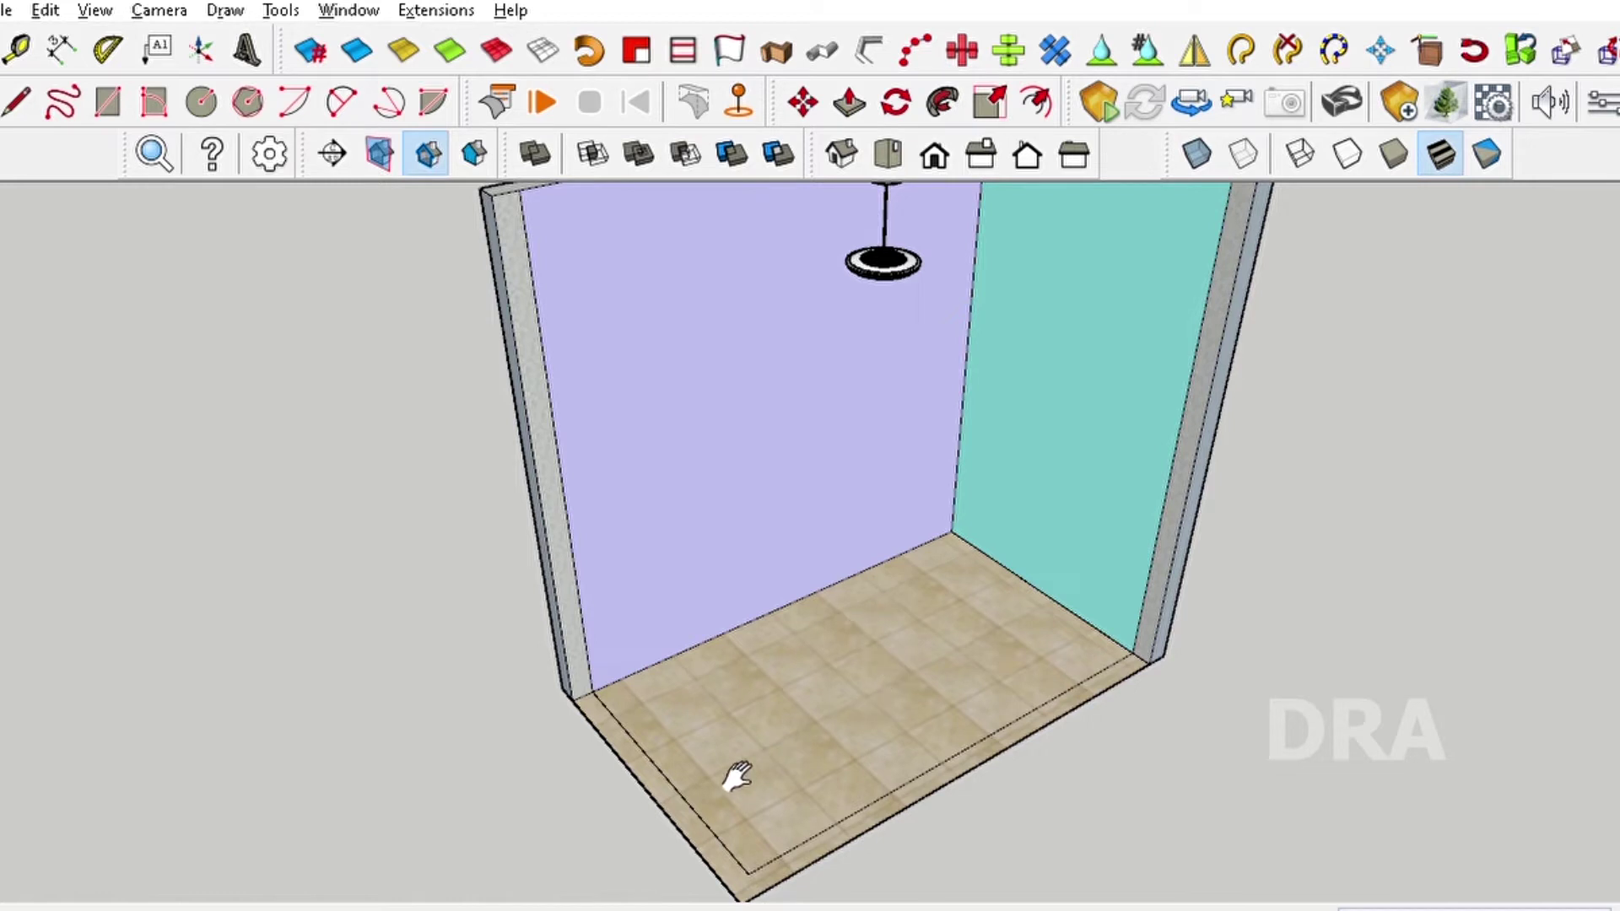
left_click_drag(759, 759, 785, 759)
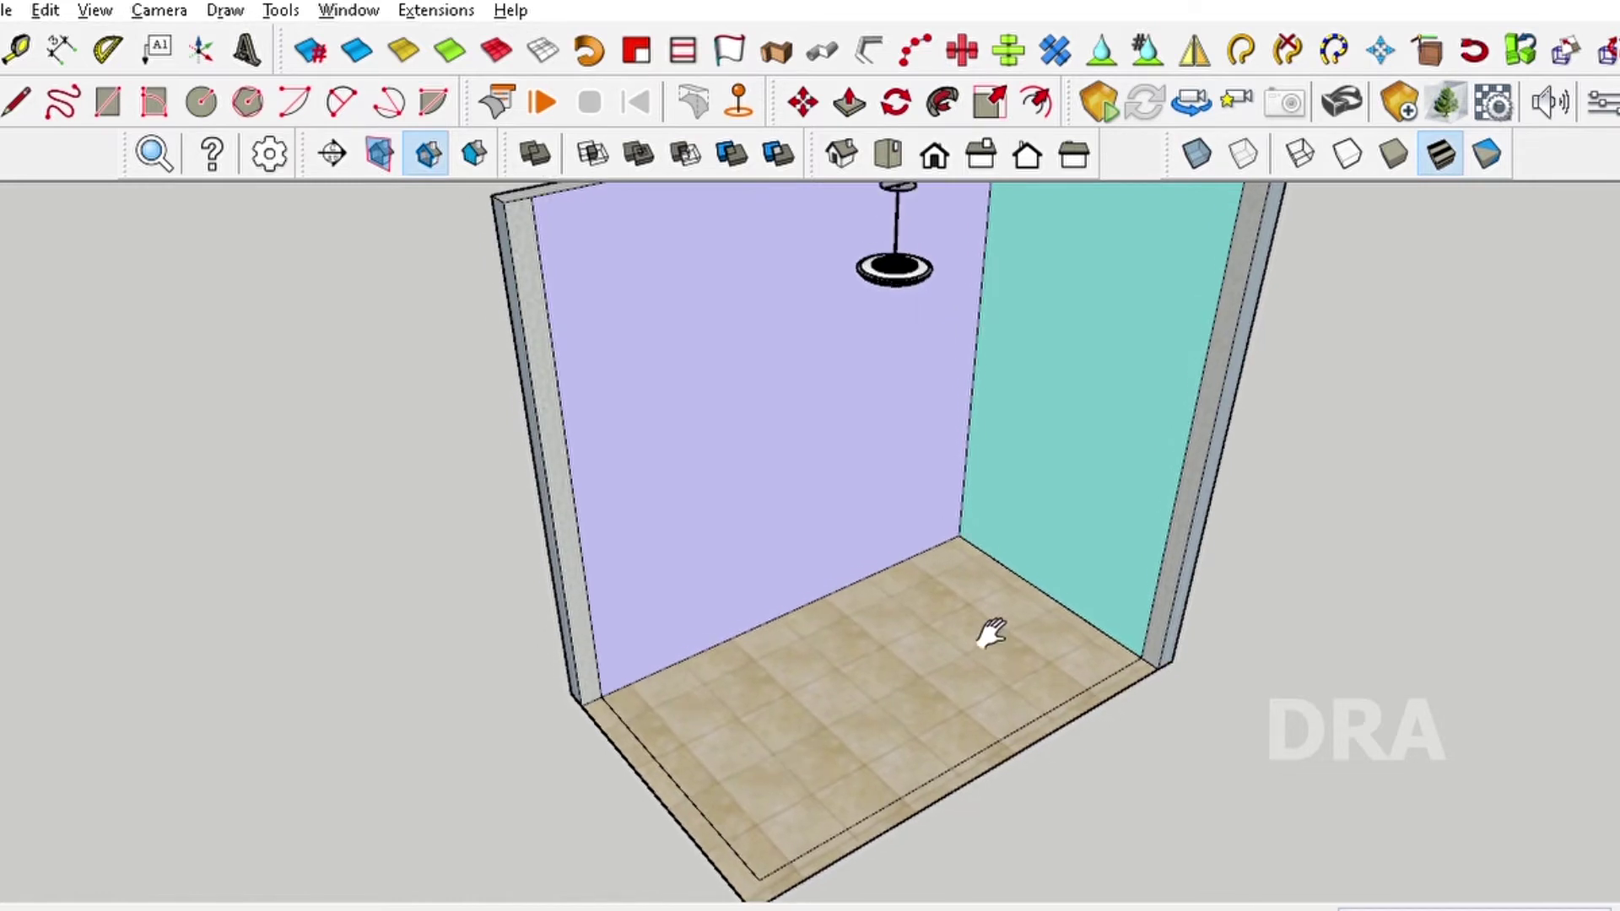
middle_click_drag(994, 636, 969, 633)
mouse_move(979, 634)
left_mouse_down()
mouse_move(908, 717)
mouse_move(893, 650)
left_mouse_up()
mouse_move(894, 650)
middle_mouse_down()
mouse_move(868, 651)
mouse_move(856, 622)
mouse_move(838, 633)
mouse_move(922, 631)
middle_mouse_up()
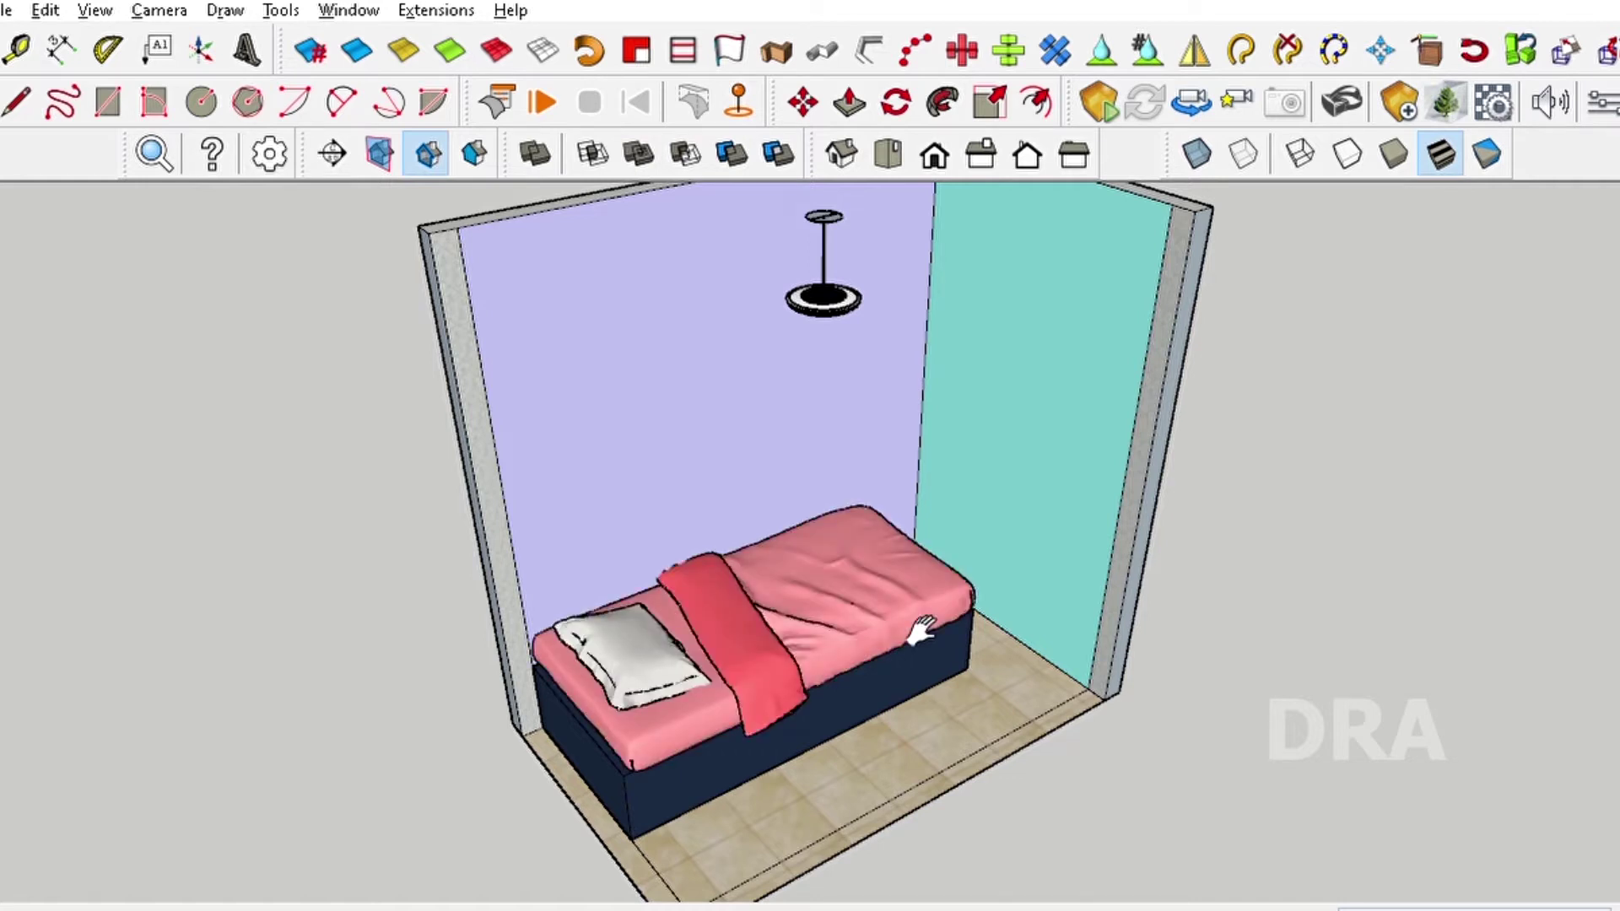
Zoom in closely on the bed, orbit around it, then zoom back out
scroll(995, 579, "up", 2)
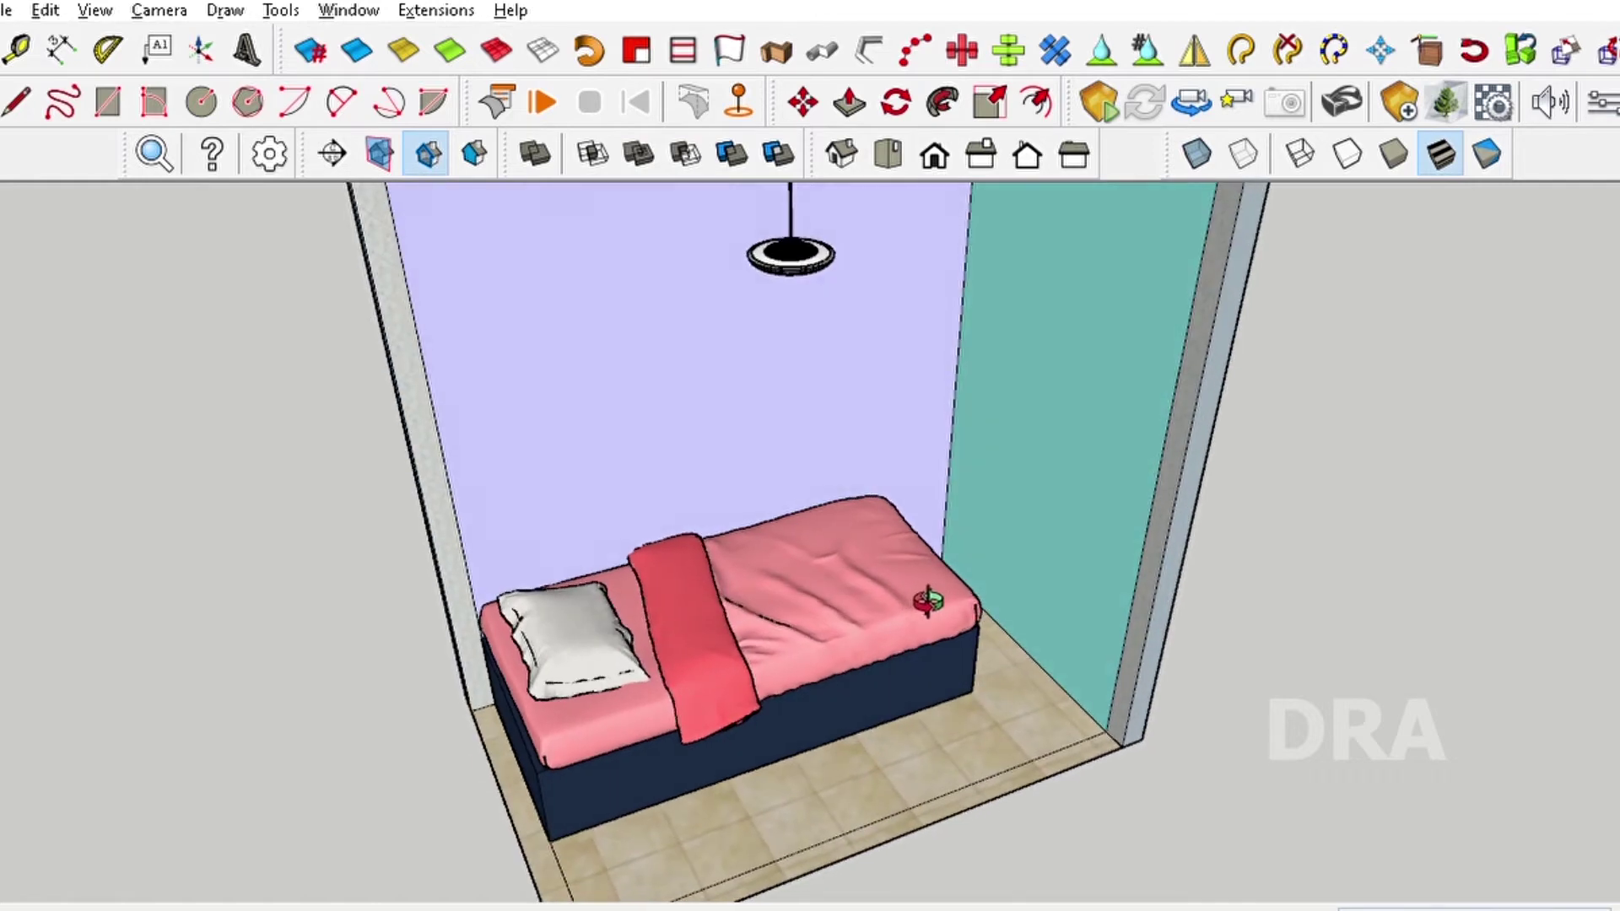
left_click_drag(933, 590, 806, 707)
middle_click_drag(806, 707, 764, 693)
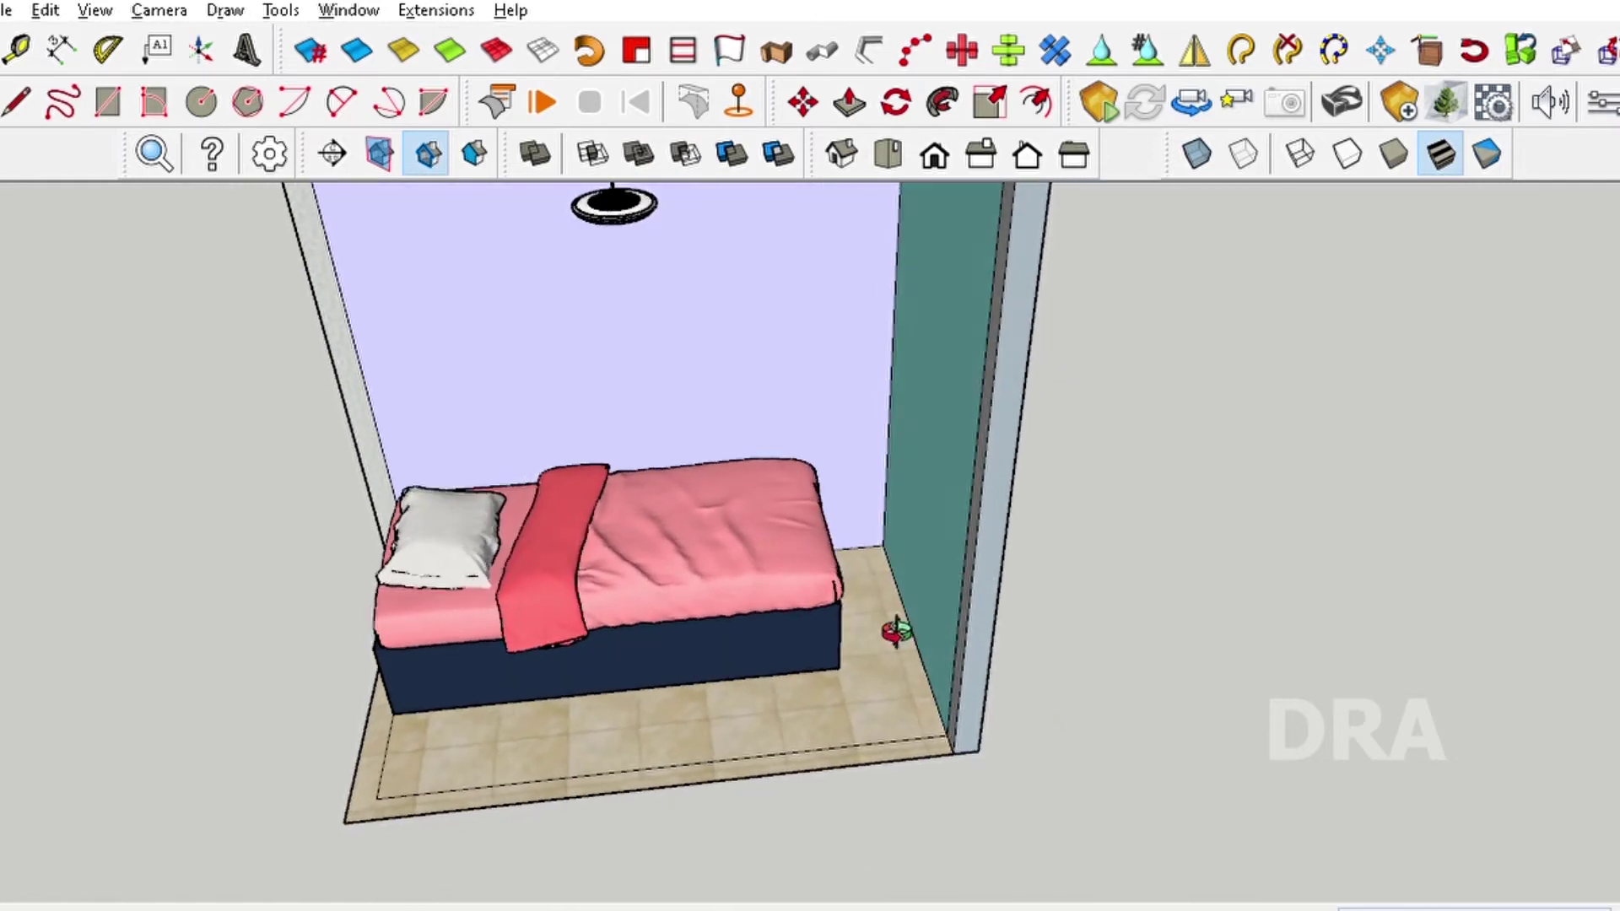
scroll(895, 625, "up", 2)
scroll(880, 598, "up", 2)
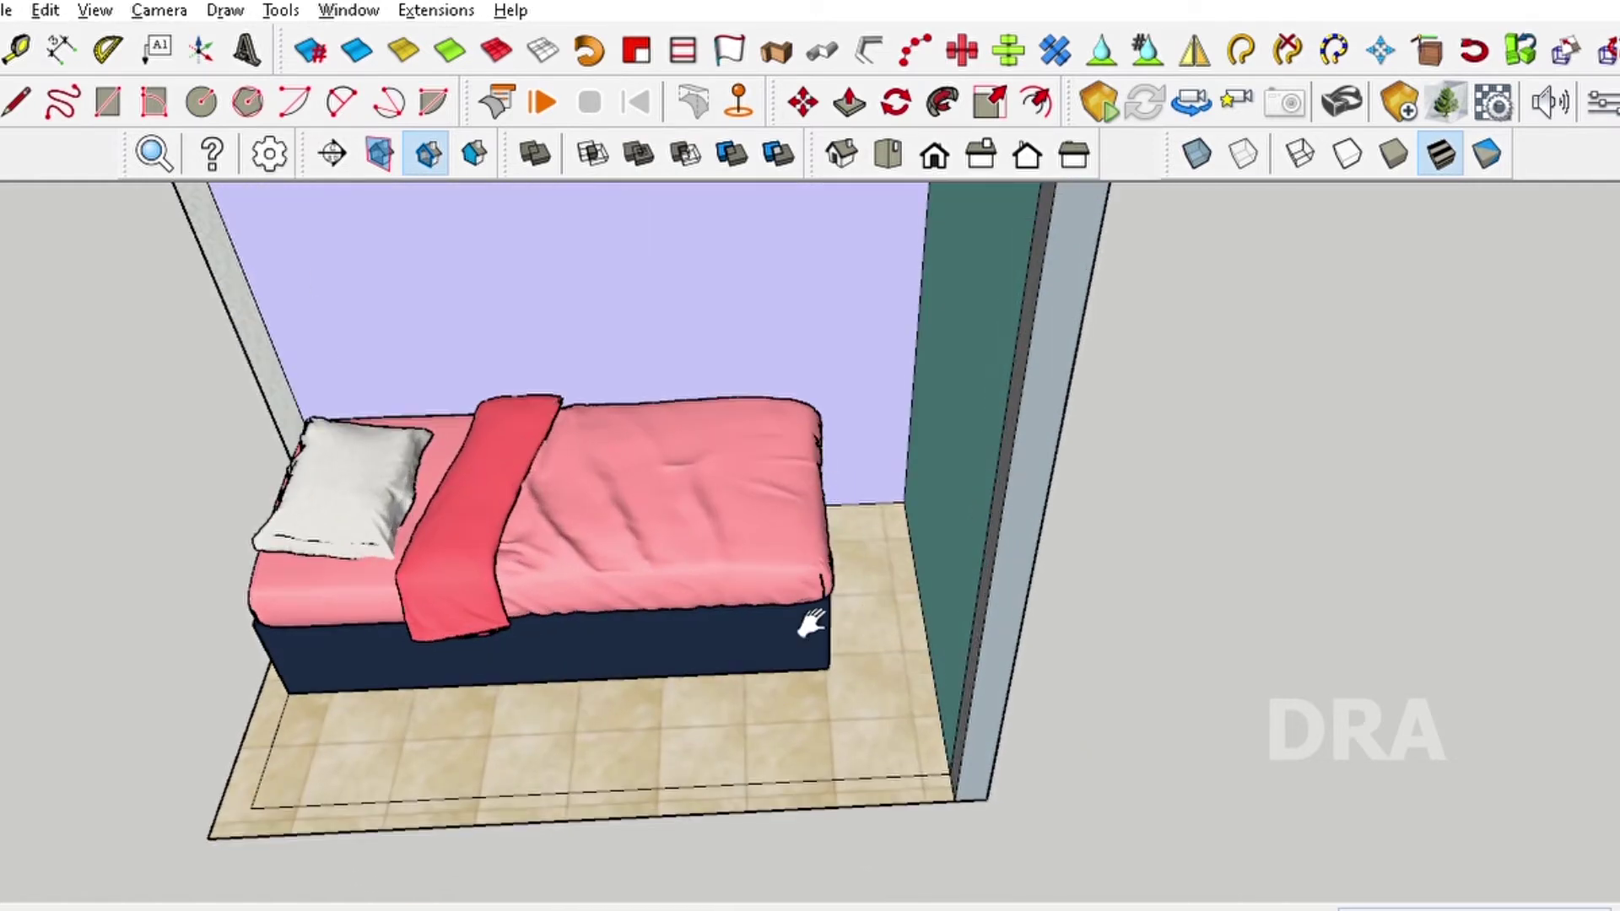
mouse_move(911, 658)
left_mouse_down()
mouse_move(947, 629)
mouse_move(907, 634)
left_mouse_up()
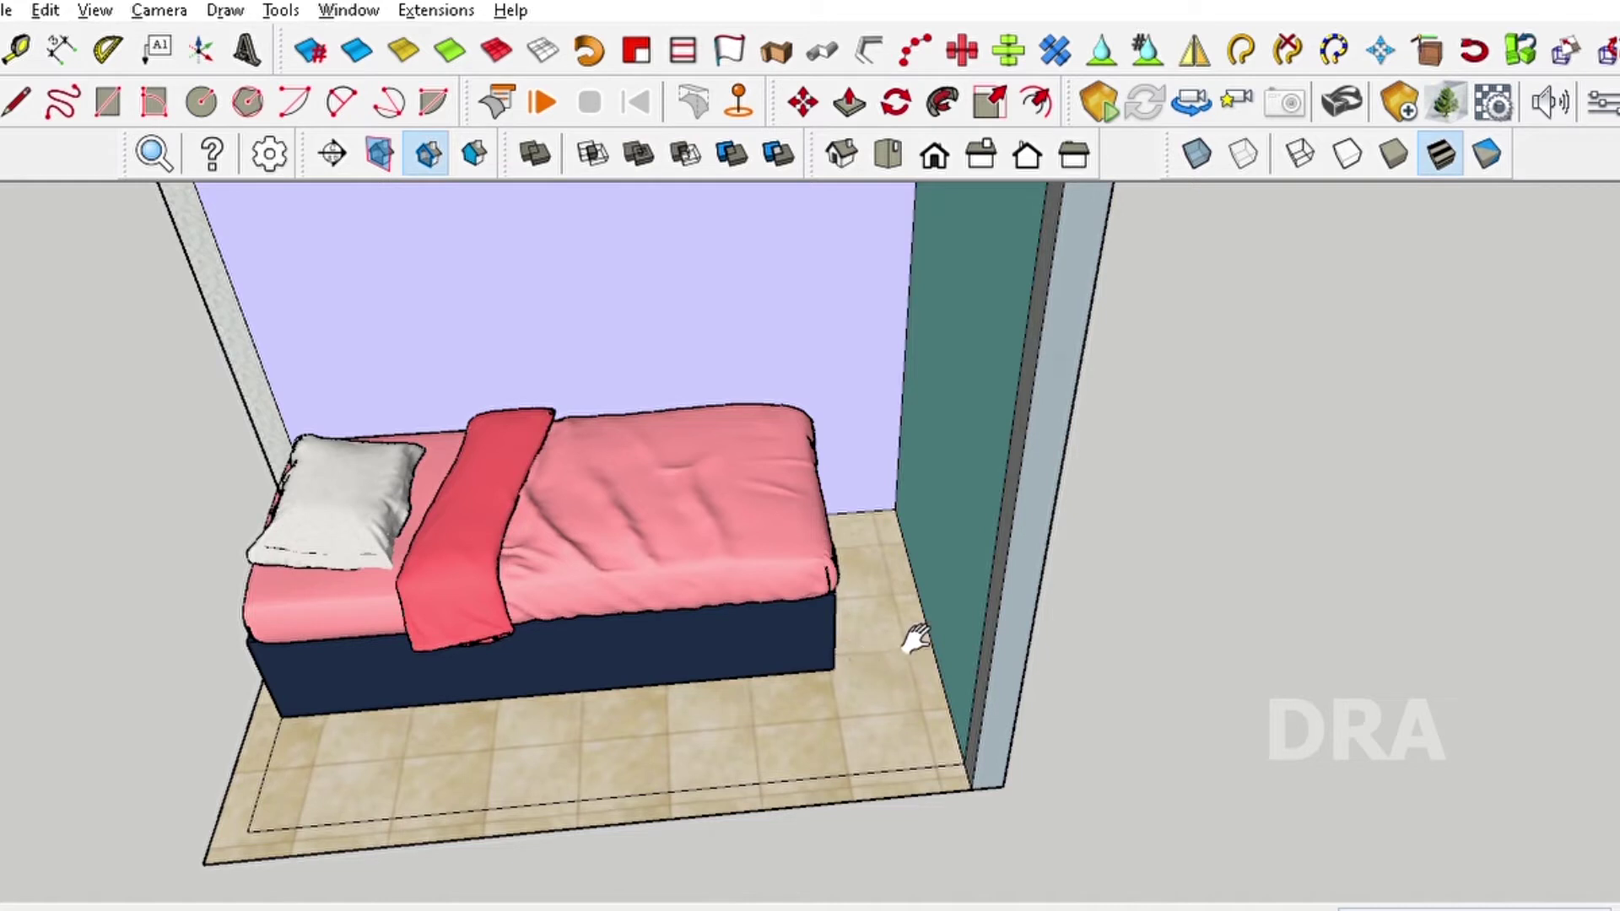
middle_click_drag(954, 636, 935, 629)
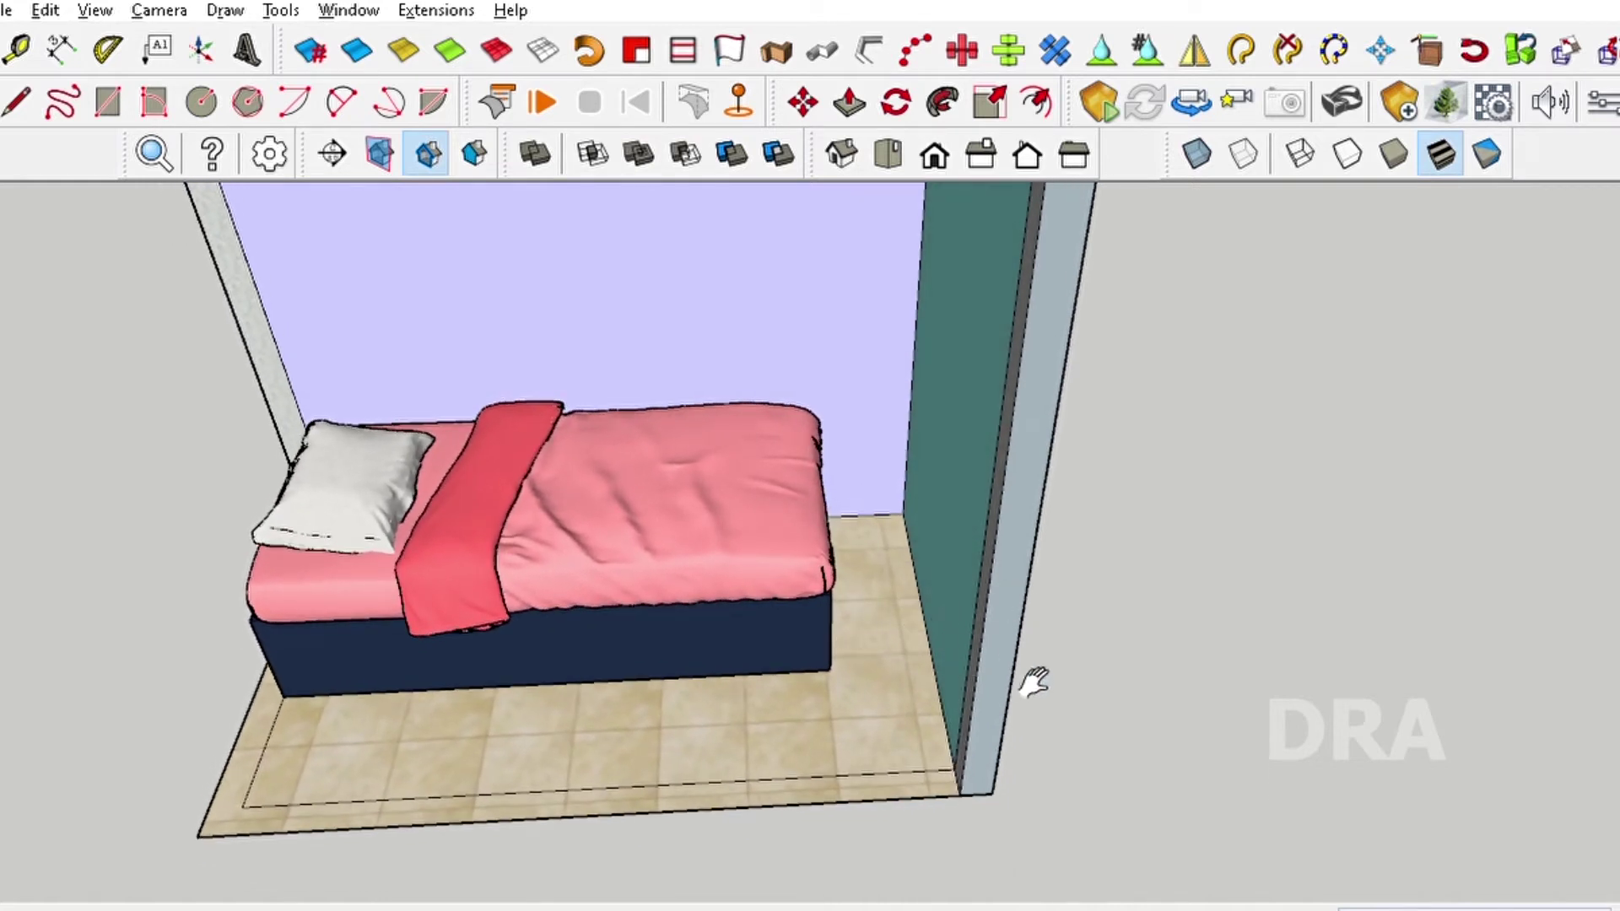
mouse_move(876, 649)
middle_mouse_down()
mouse_move(947, 651)
mouse_move(951, 695)
mouse_move(813, 646)
mouse_move(912, 615)
middle_mouse_up()
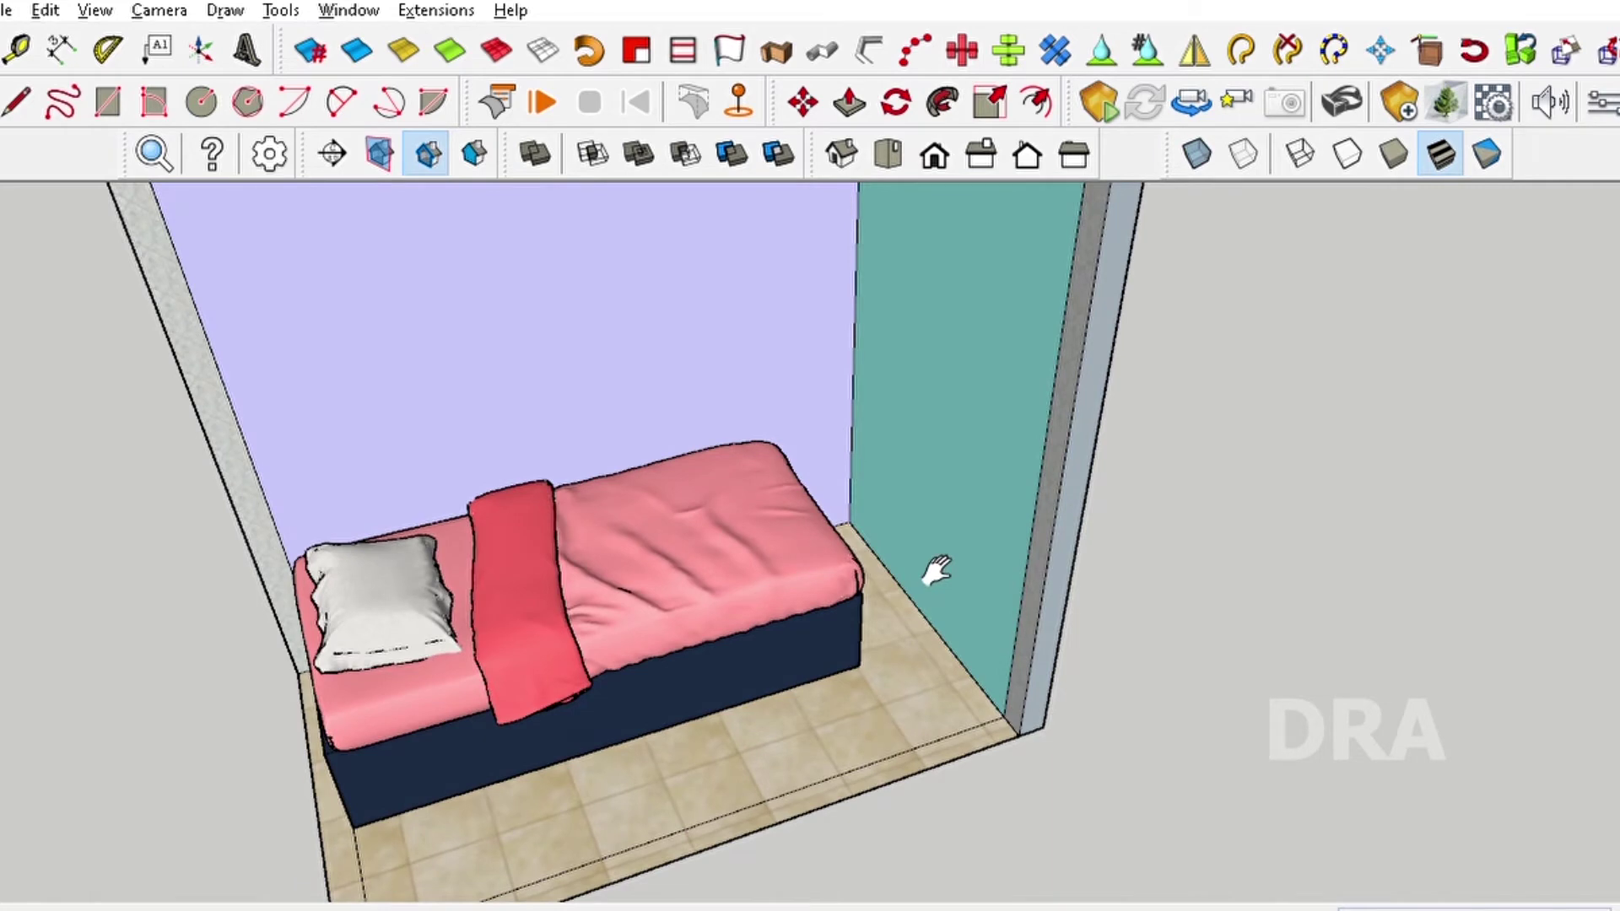
scroll(937, 571, "down", 1)
scroll(844, 585, "down", 1)
scroll(835, 590, "down", 1)
scroll(827, 595, "down", 1)
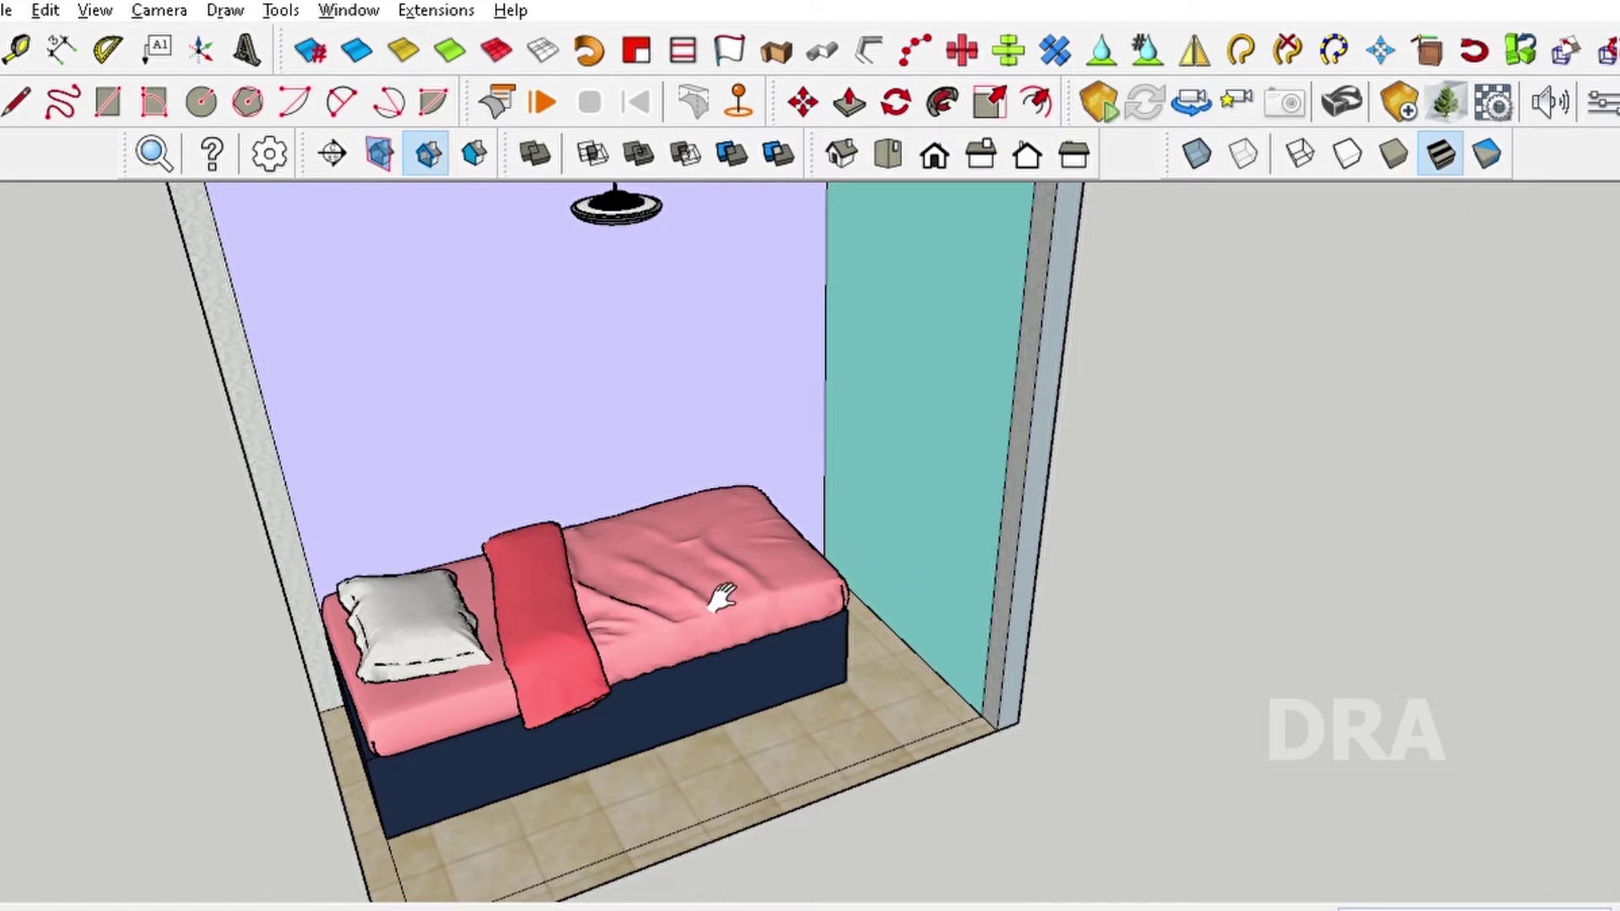
Orbit the room to show more of the teal wall, then frame the bed
mouse_move(861, 595)
middle_mouse_down()
mouse_move(796, 588)
mouse_move(789, 612)
middle_mouse_up()
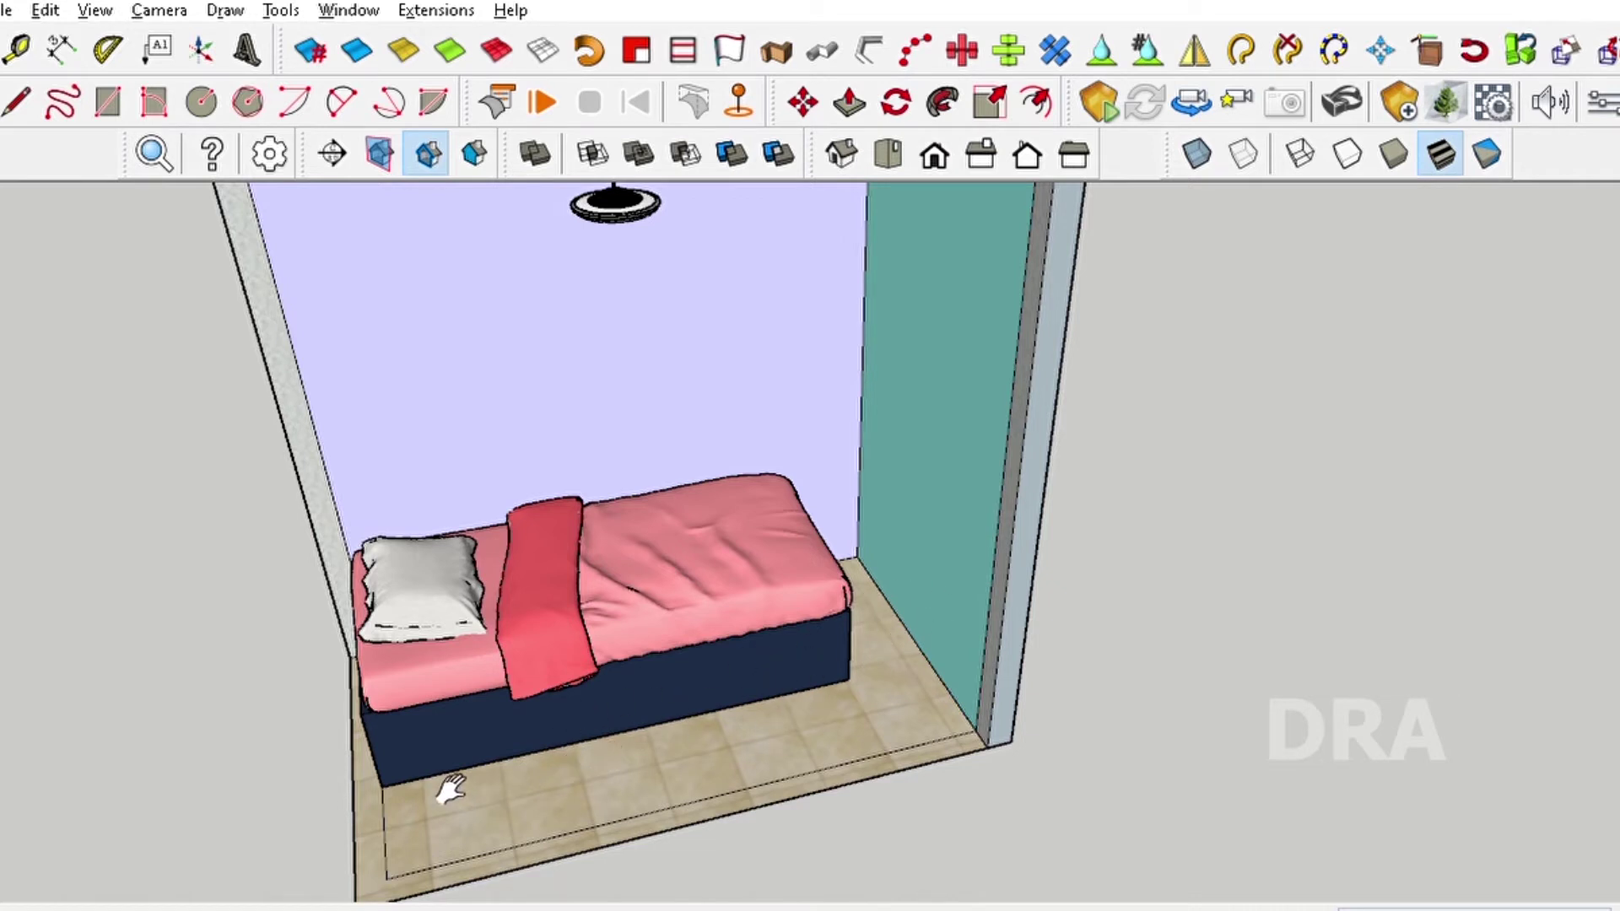
middle_click_drag(831, 680, 918, 675)
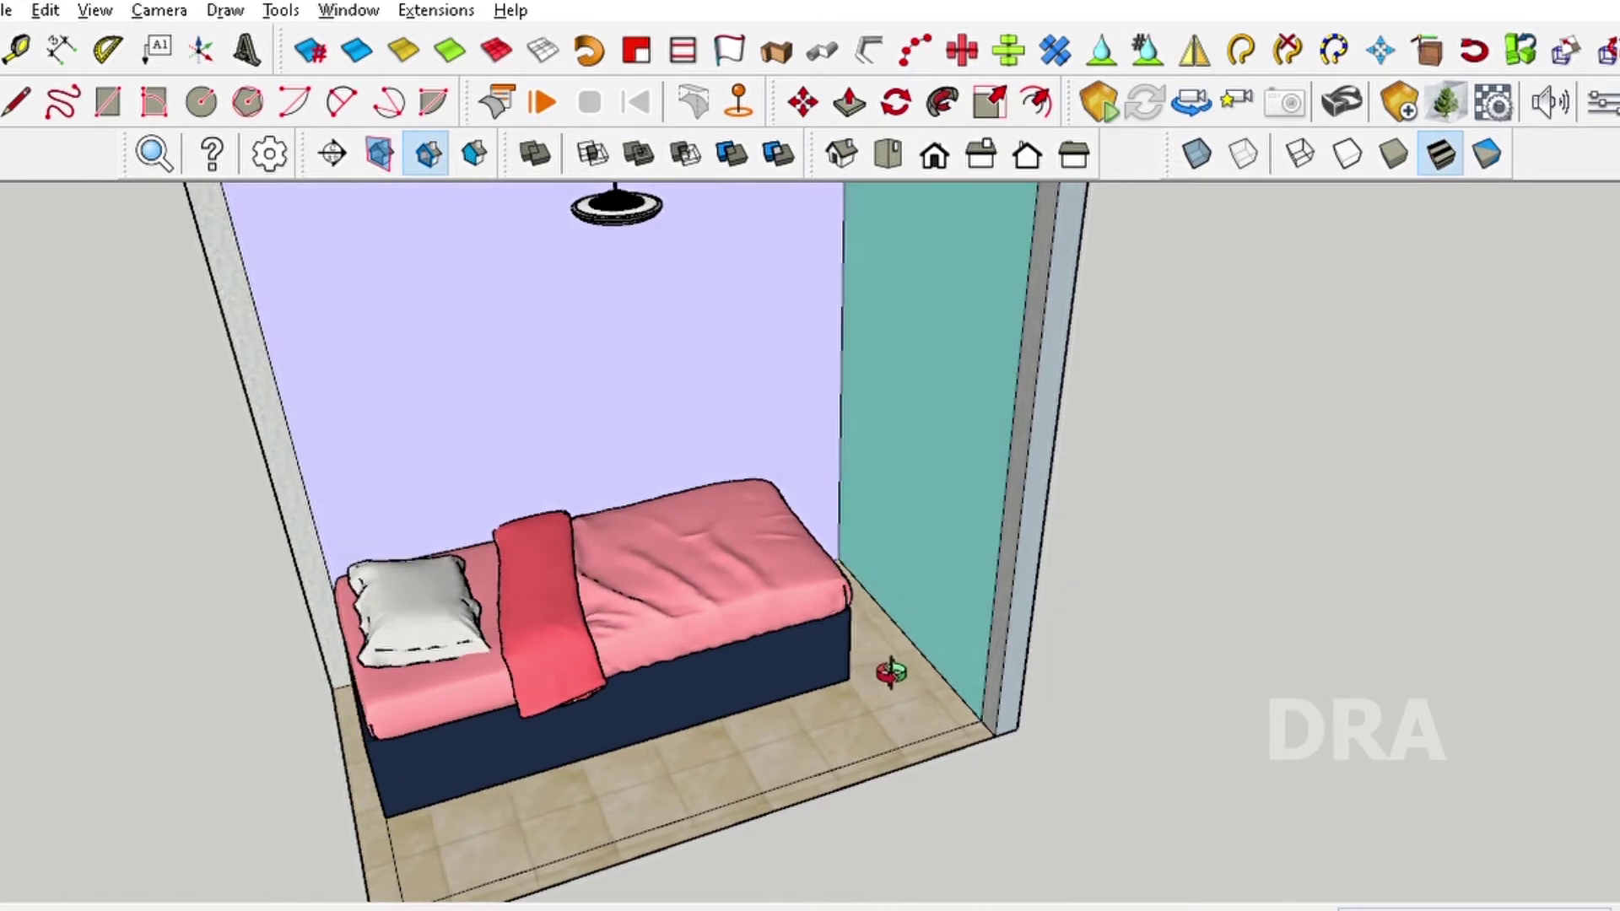
middle_click_drag(795, 643, 966, 384)
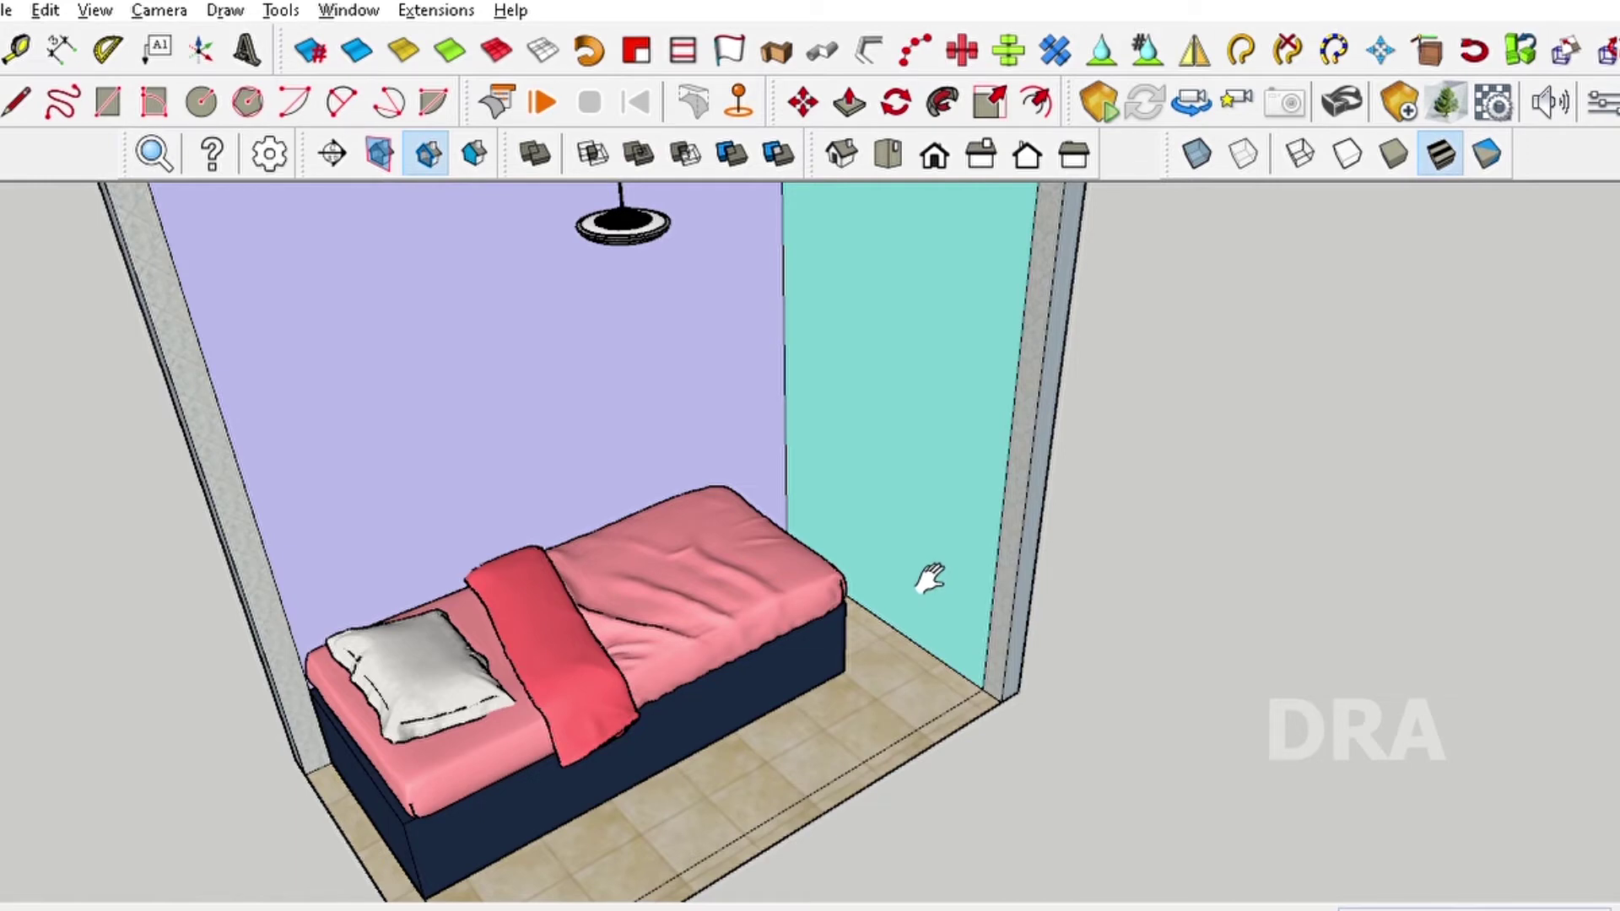
scroll(759, 582, "up", 2)
scroll(844, 595, "up", 1)
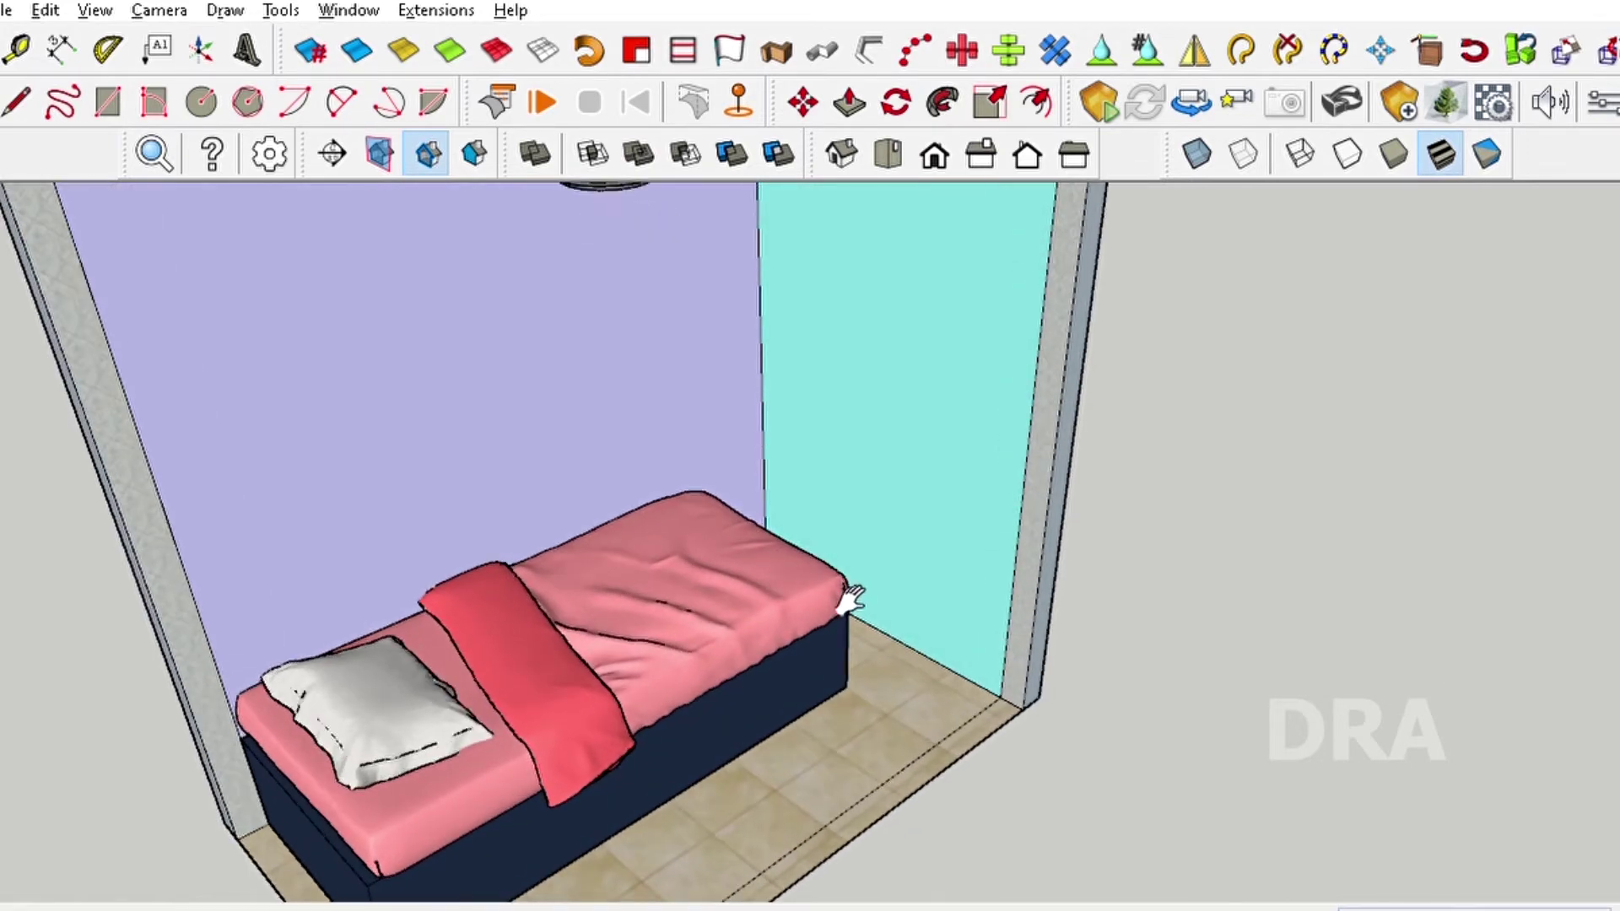
scroll(851, 597, "down", 2)
scroll(869, 607, "down", 2)
scroll(882, 614, "down", 2)
scroll(886, 669, "down", 1)
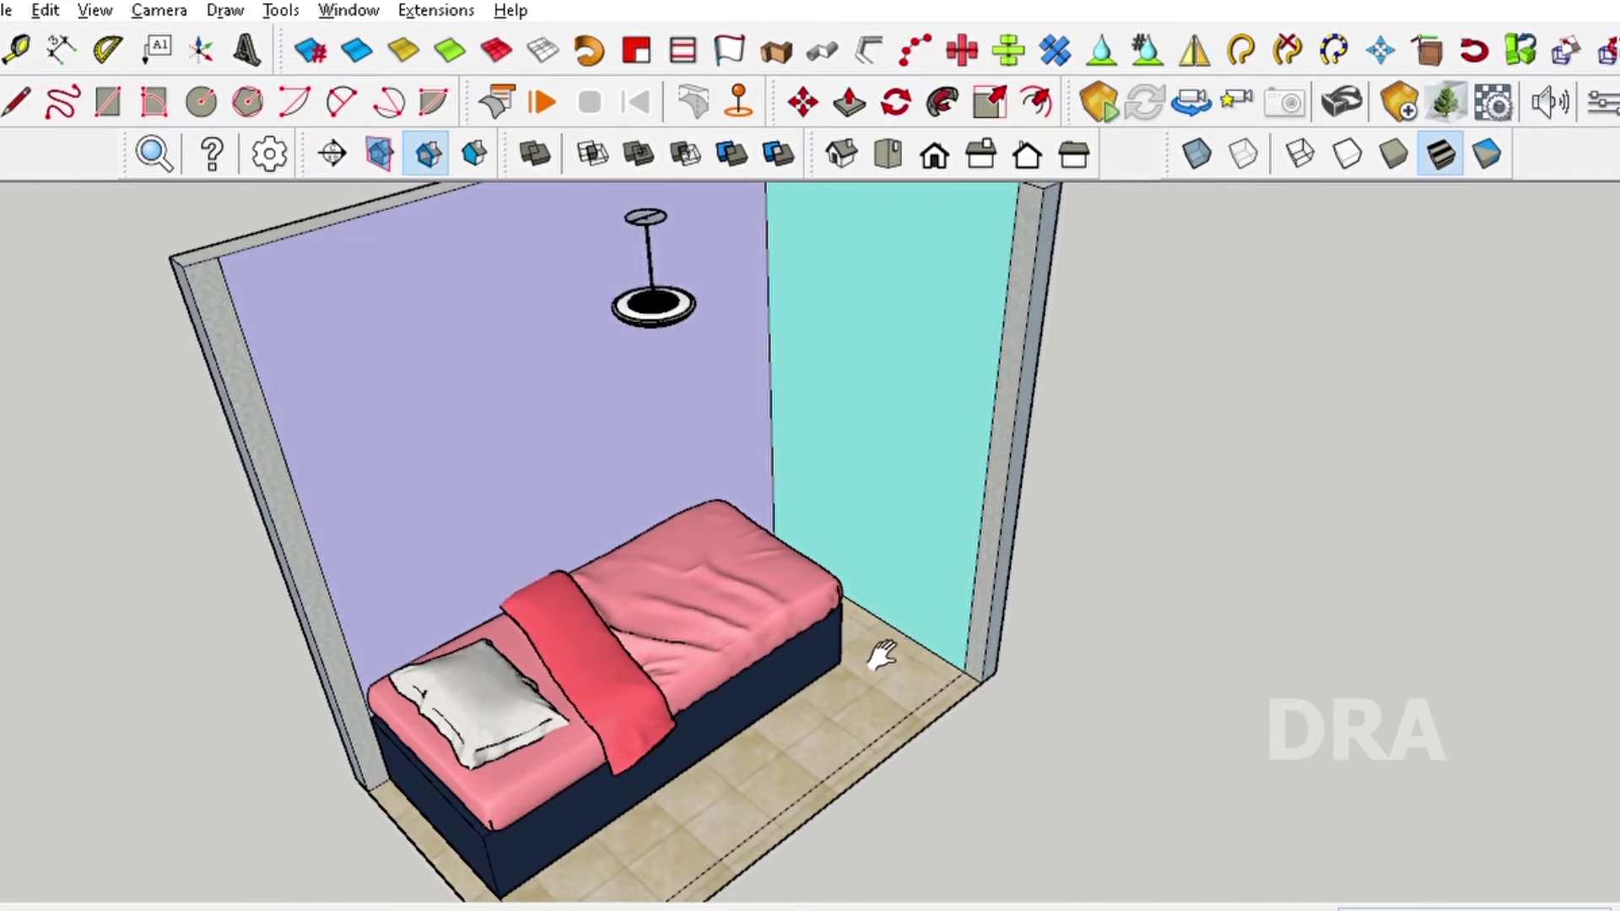
mouse_move(869, 563)
middle_mouse_down()
mouse_move(802, 500)
mouse_move(868, 549)
middle_mouse_up()
middle_click_drag(823, 599, 897, 563)
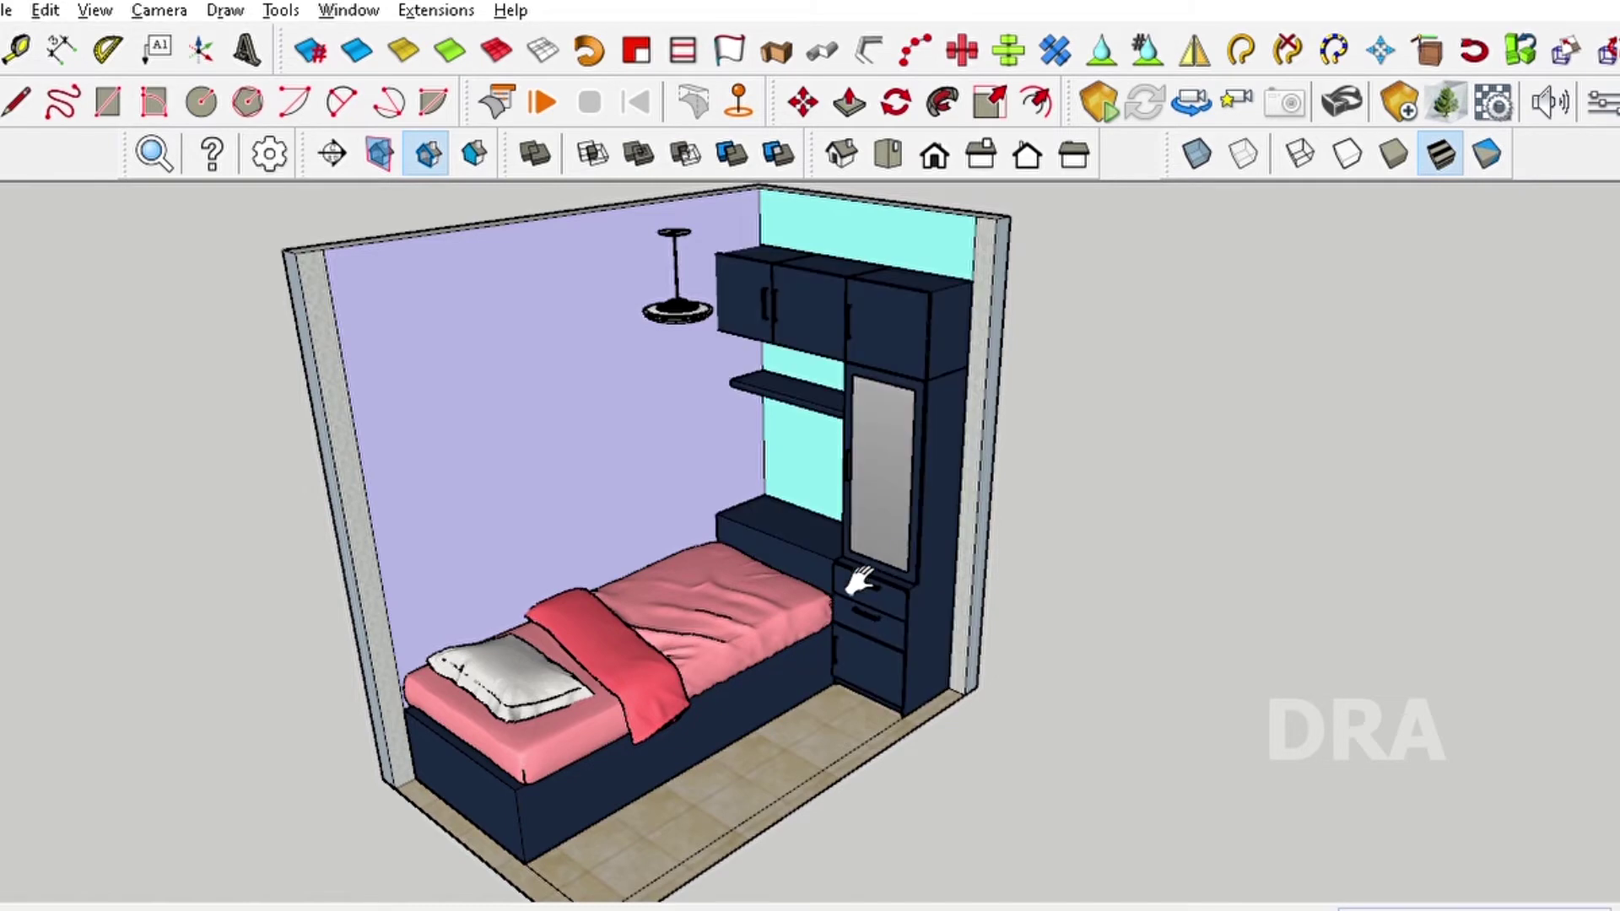
scroll(853, 397, "up", 3)
mouse_move(734, 441)
middle_mouse_down()
mouse_move(782, 452)
mouse_move(842, 529)
mouse_move(928, 455)
middle_mouse_up()
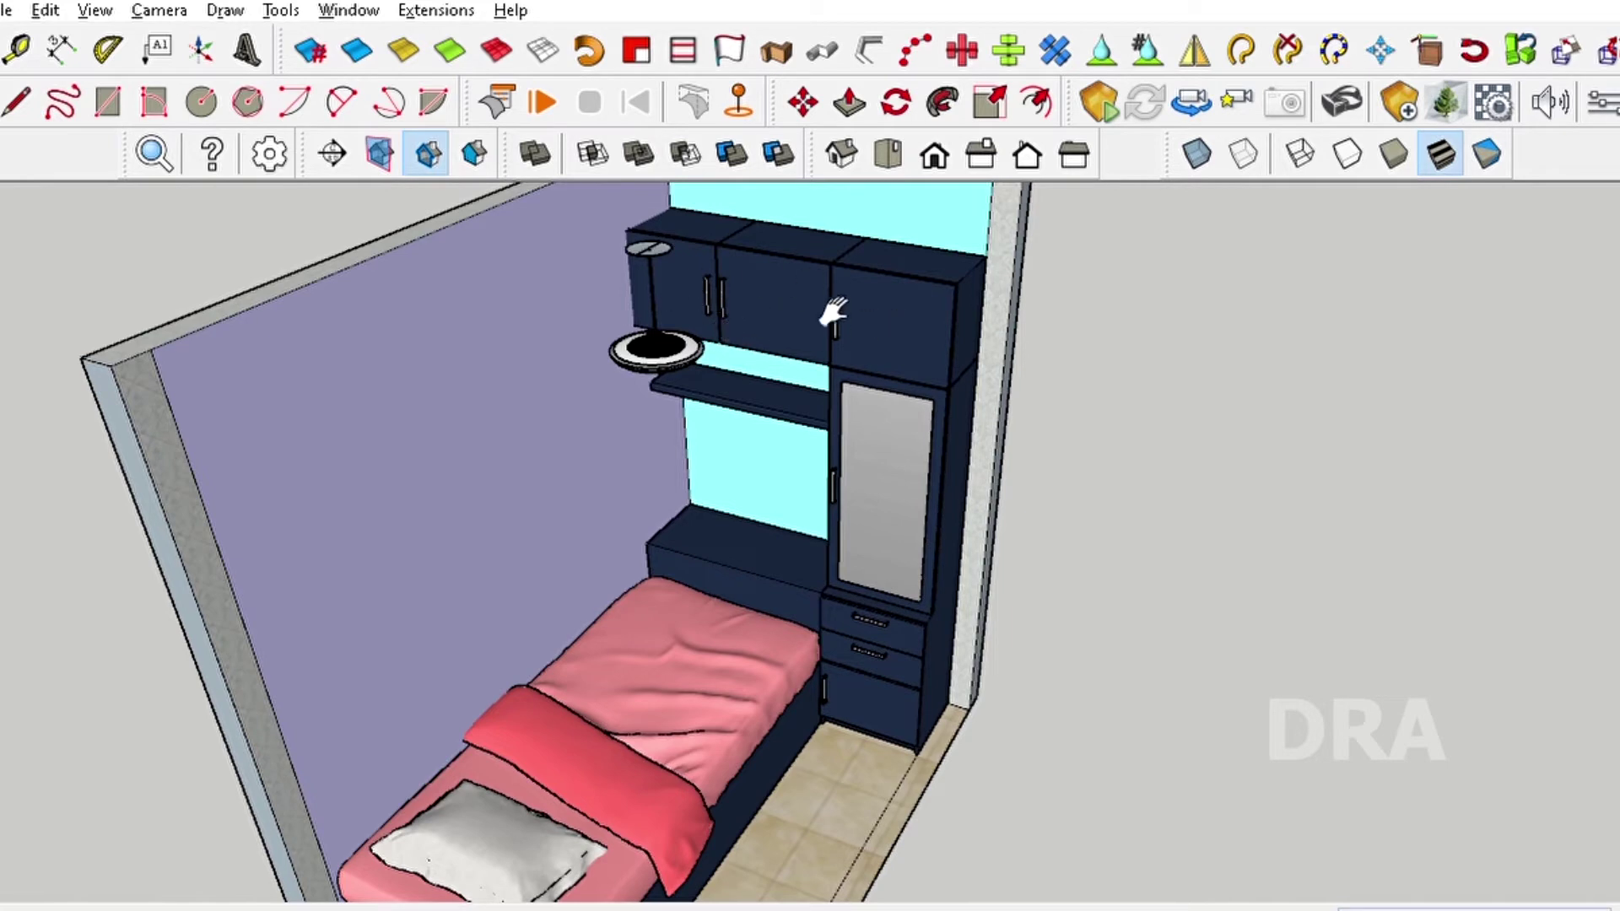
scroll(913, 717, "up", 3)
scroll(907, 608, "up", 2)
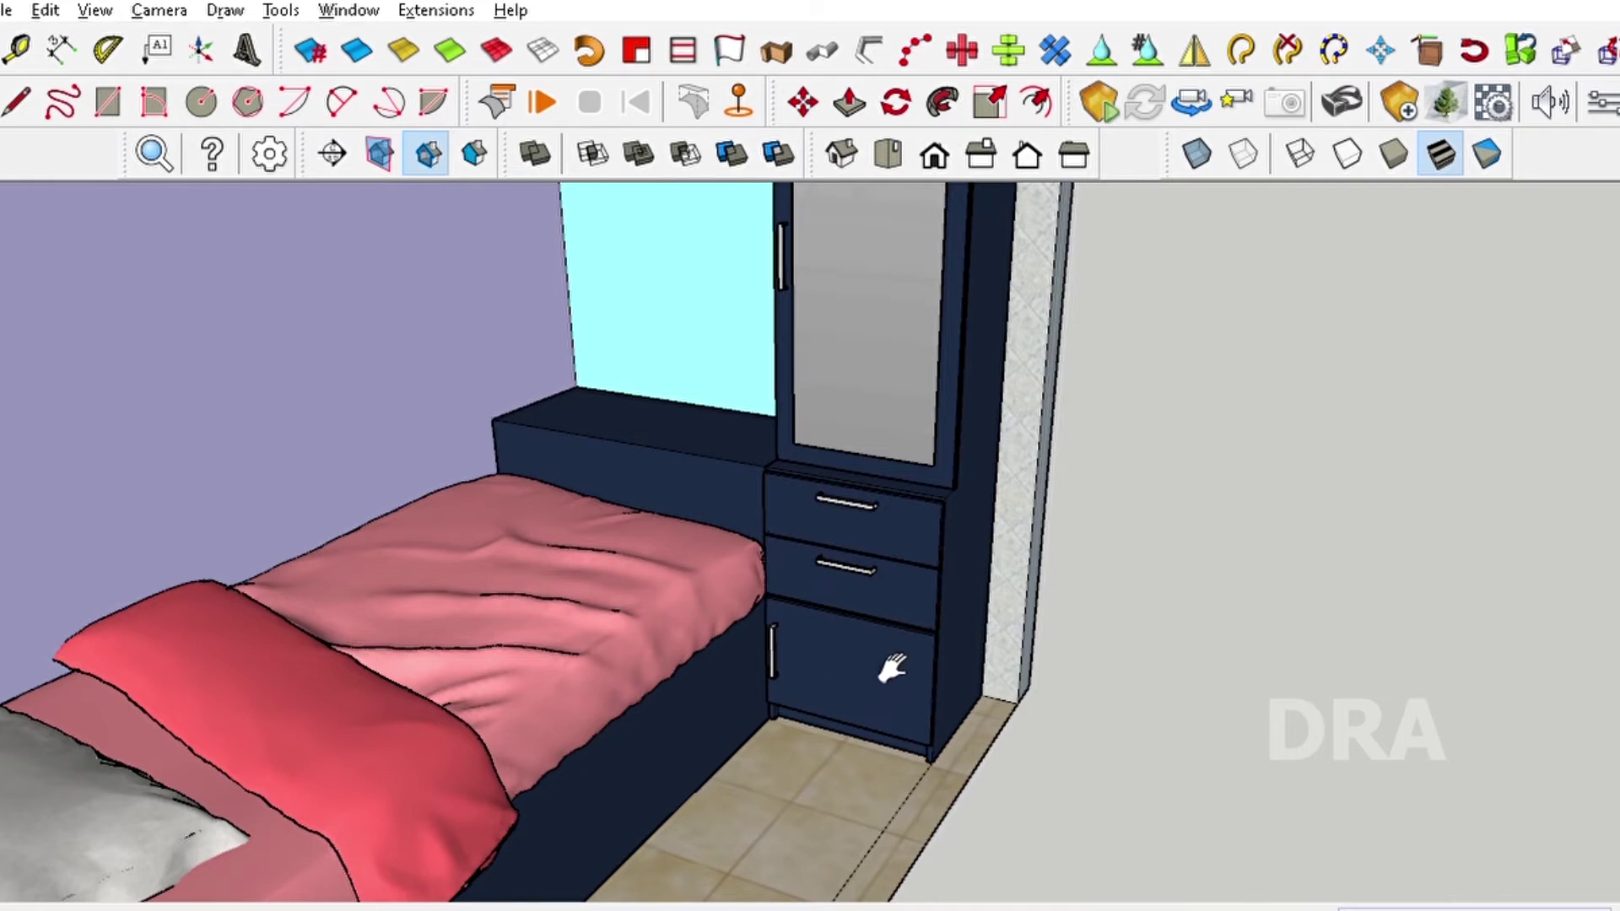
scroll(896, 591, "down", 2)
mouse_move(886, 706)
middle_mouse_down()
mouse_move(607, 535)
mouse_move(962, 579)
mouse_move(858, 523)
mouse_move(525, 513)
middle_mouse_up()
mouse_move(861, 487)
middle_mouse_down()
mouse_move(741, 481)
mouse_move(832, 553)
middle_mouse_up()
scroll(831, 553, "up", 2)
scroll(842, 615, "up", 2)
mouse_move(726, 557)
middle_mouse_down("shift")
mouse_move(712, 529)
mouse_move(853, 607)
middle_mouse_up("shift")
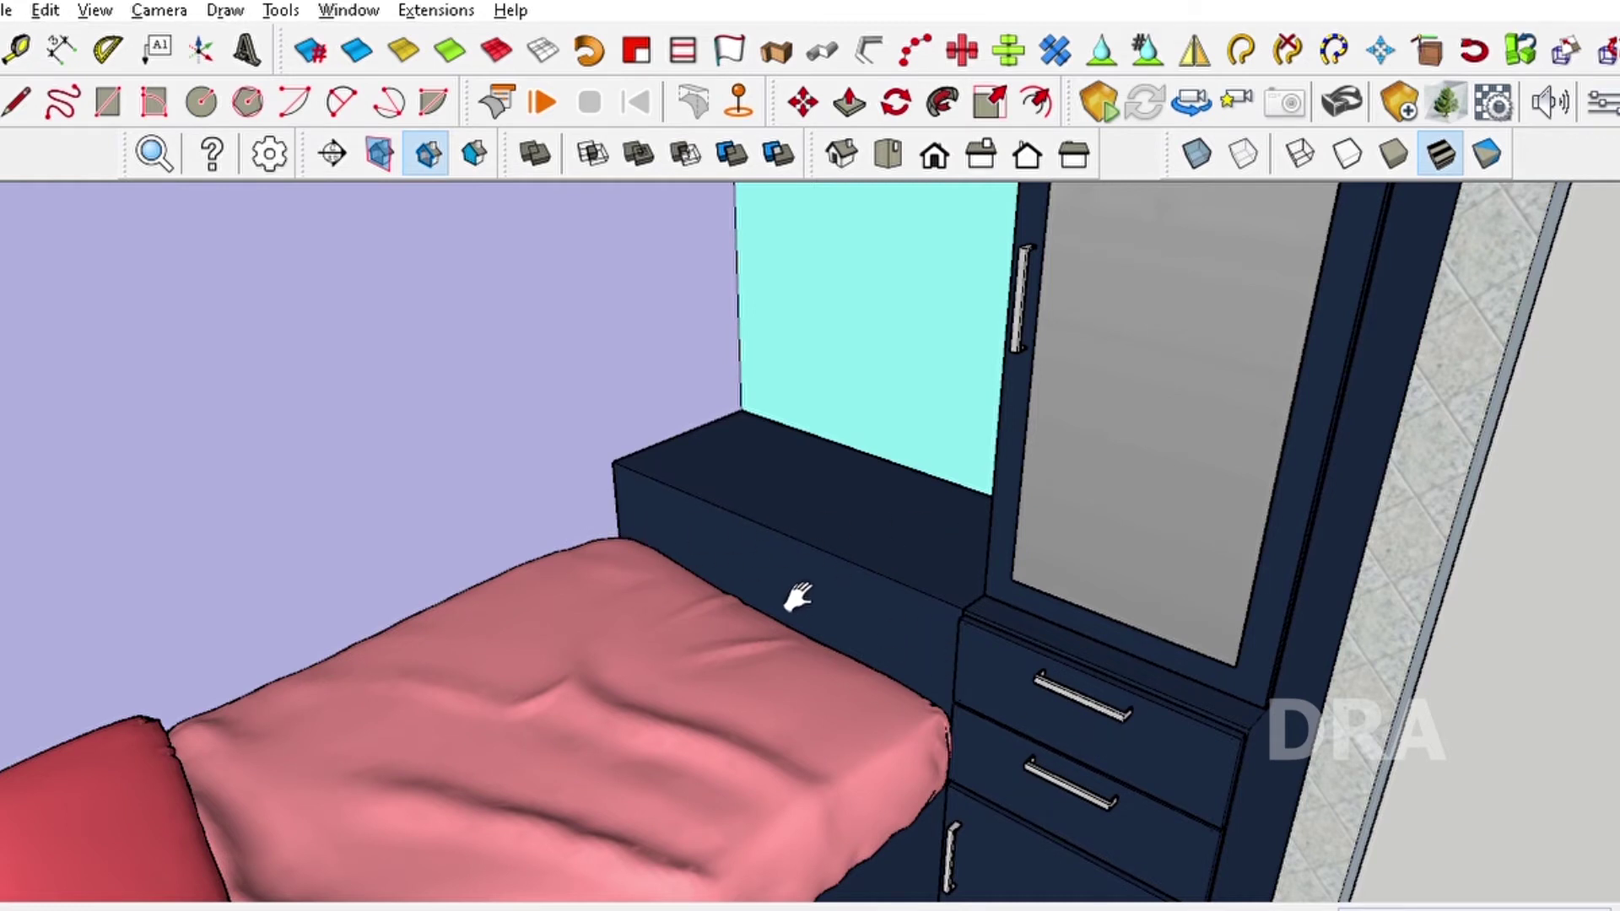
scroll(797, 597, "down", 2)
scroll(760, 591, "down", 2)
scroll(717, 564, "up", 2)
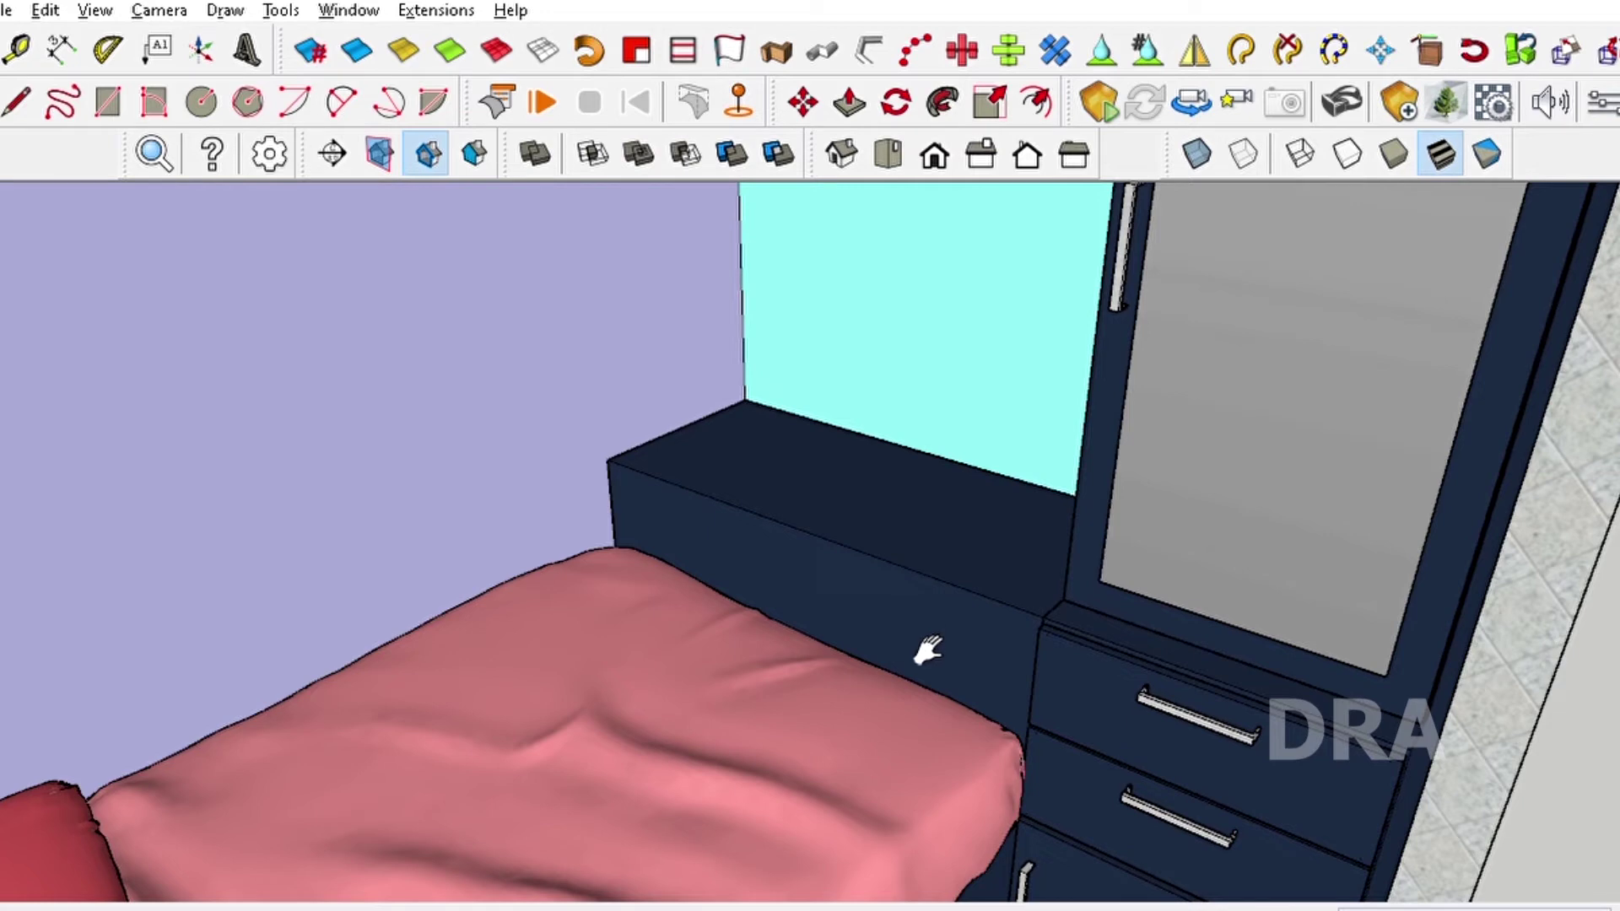
scroll(935, 616, "down", 2)
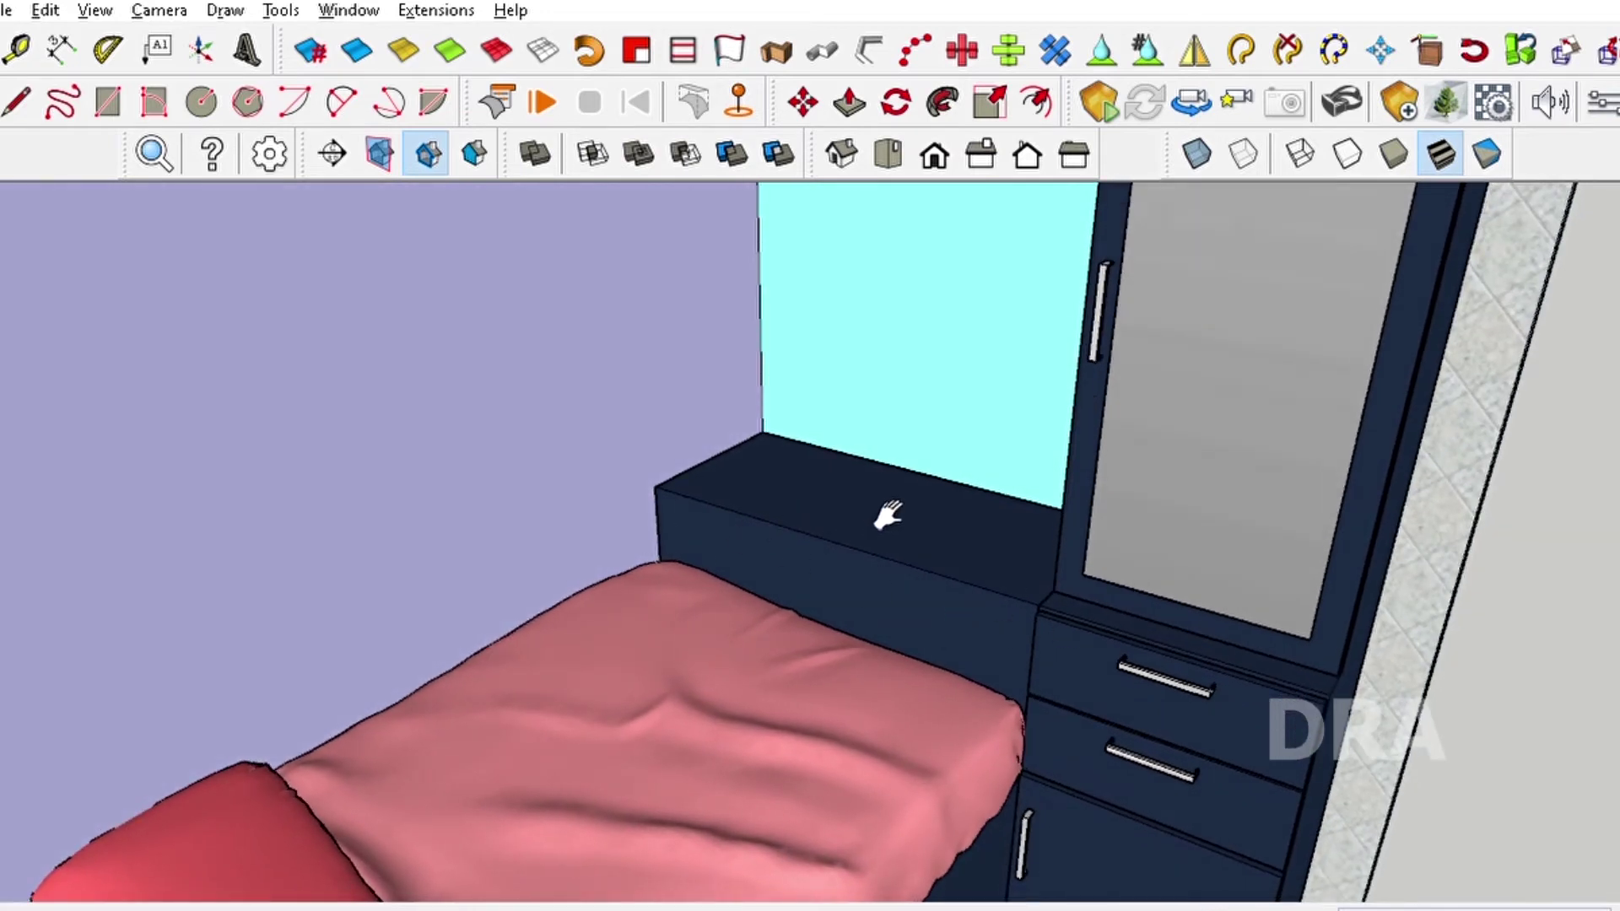
scroll(888, 517, "down", 2)
middle_click_drag(879, 511, 989, 576)
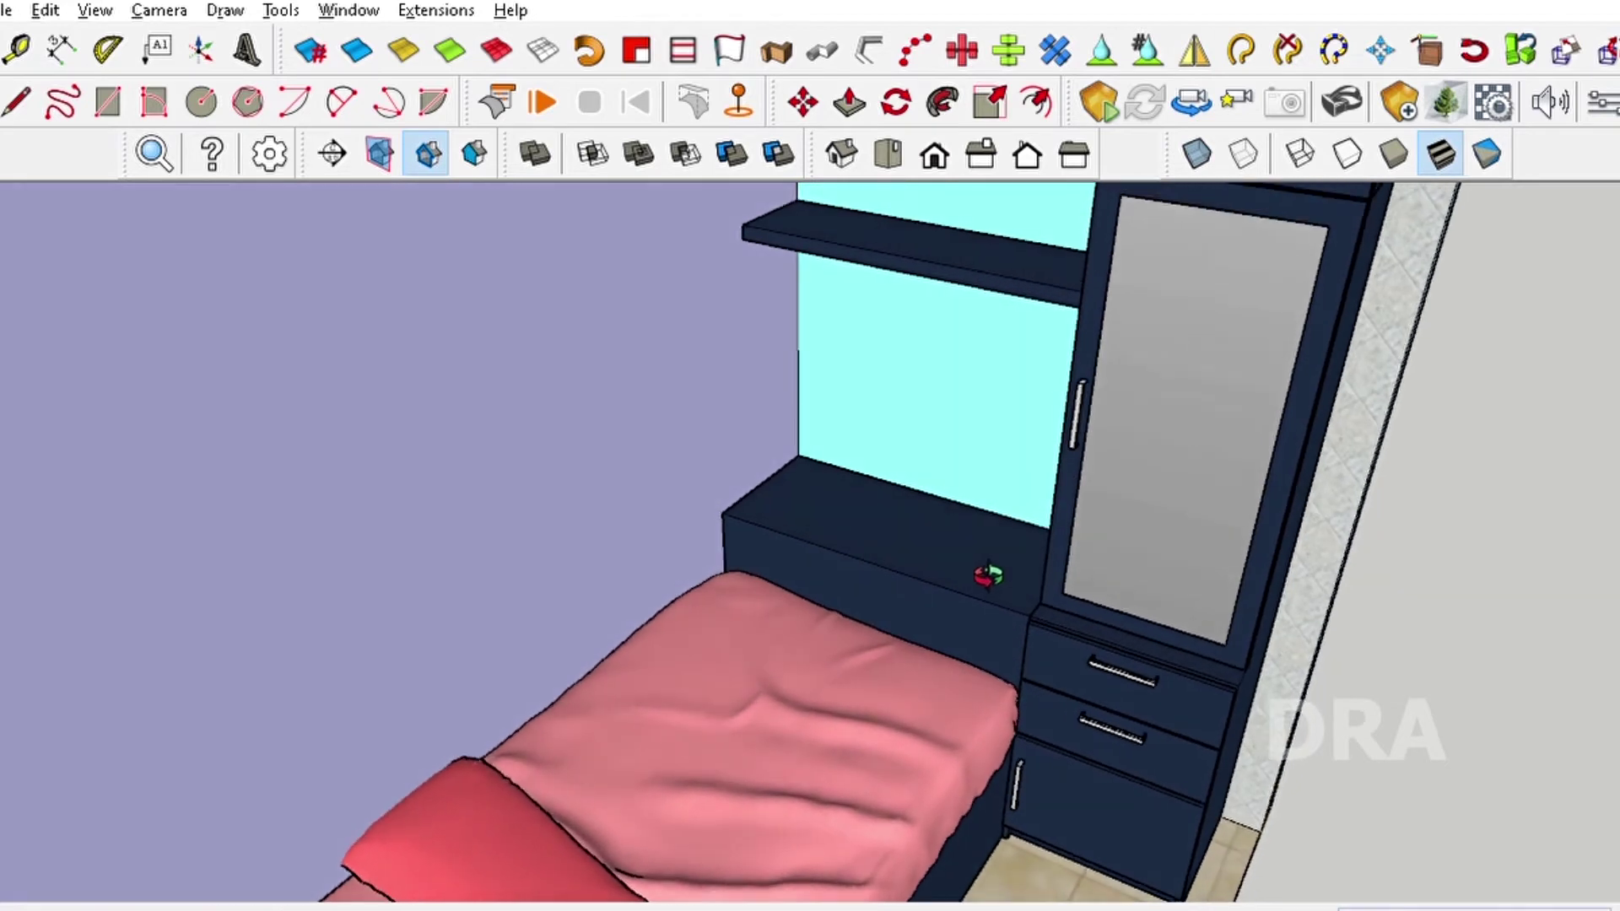
Zoom in on the desk and shift the view to show the wall above it
scroll(984, 625, "down", 1)
scroll(962, 470, "up", 1)
scroll(940, 528, "up", 2)
scroll(968, 599, "up", 2)
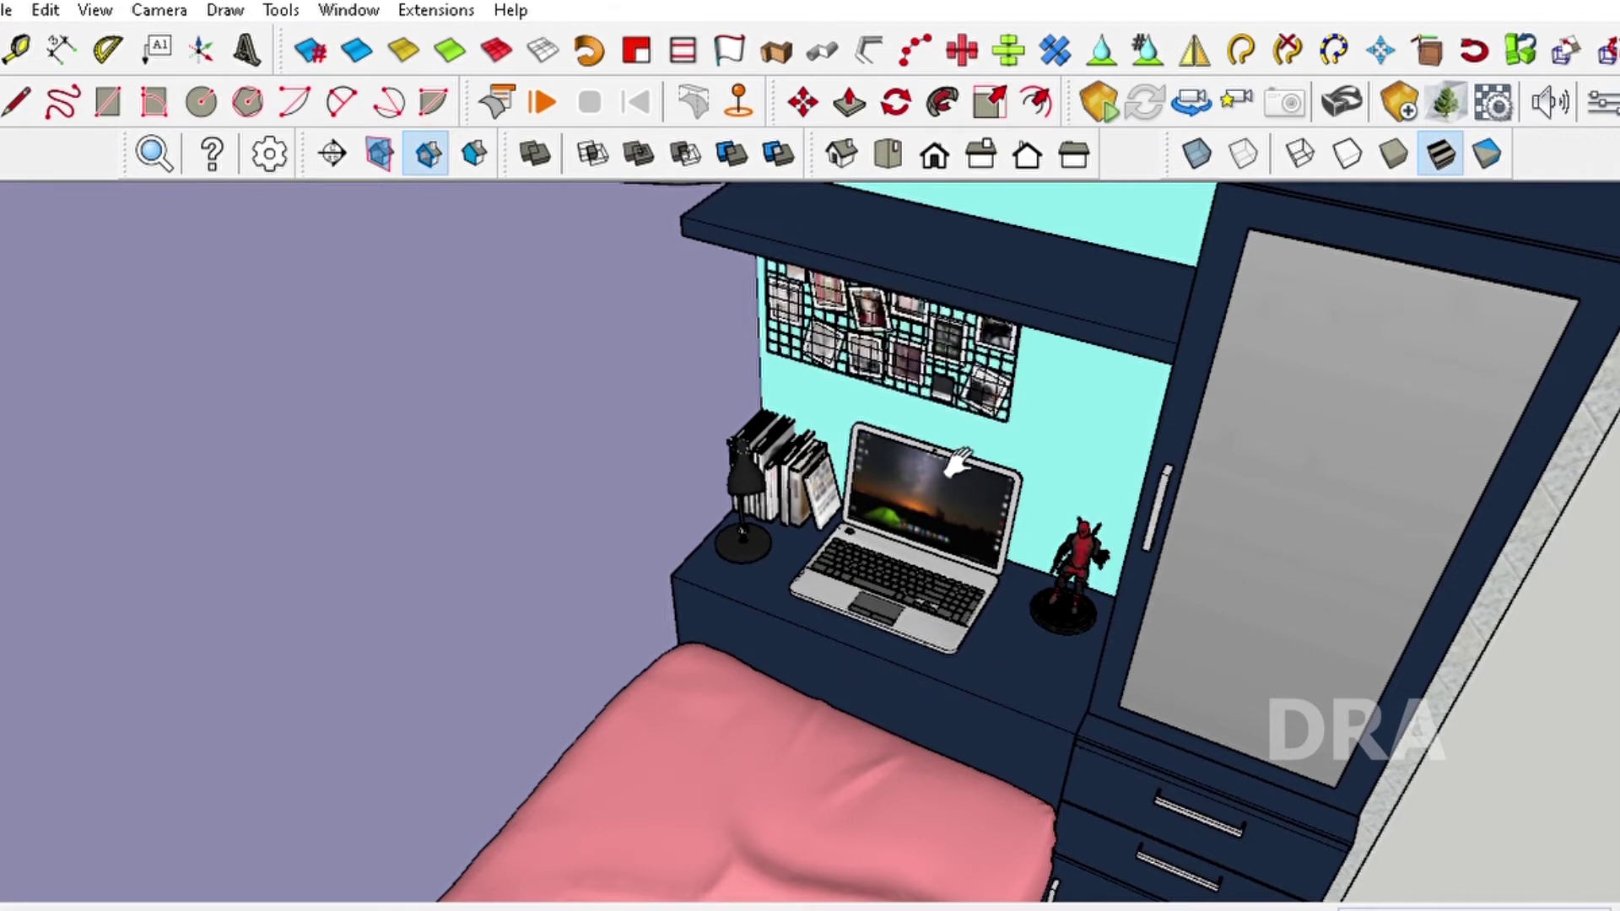
left_click_drag(953, 312, 958, 340)
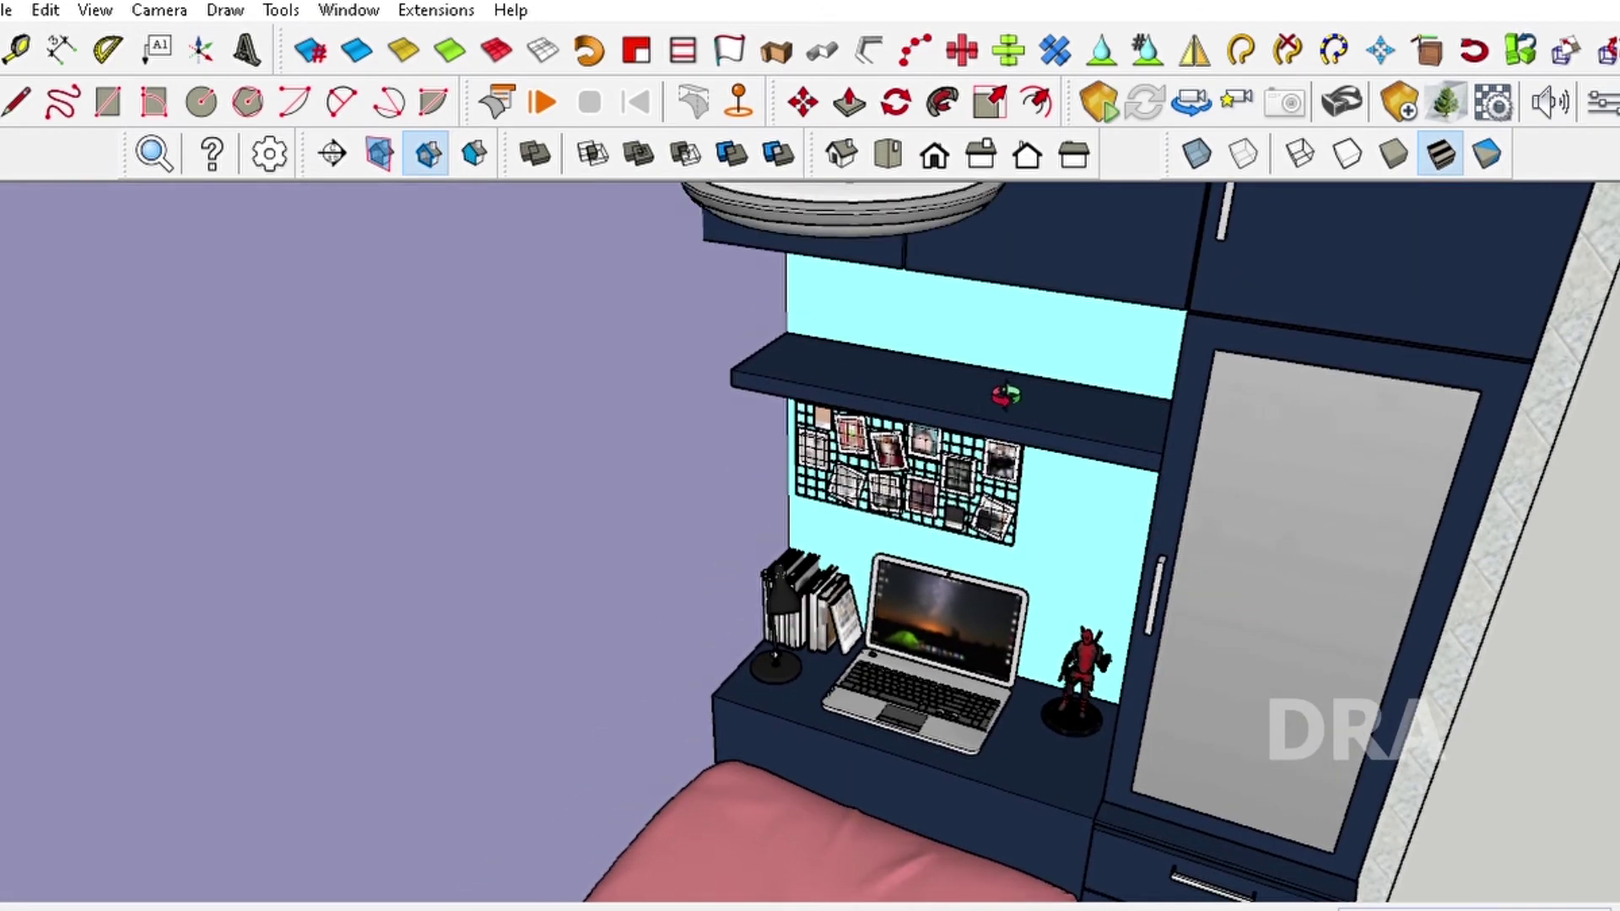
Tilt and turn the view toward the desk corner and shelf, then zoom out
middle_click_drag(983, 342, 1019, 319)
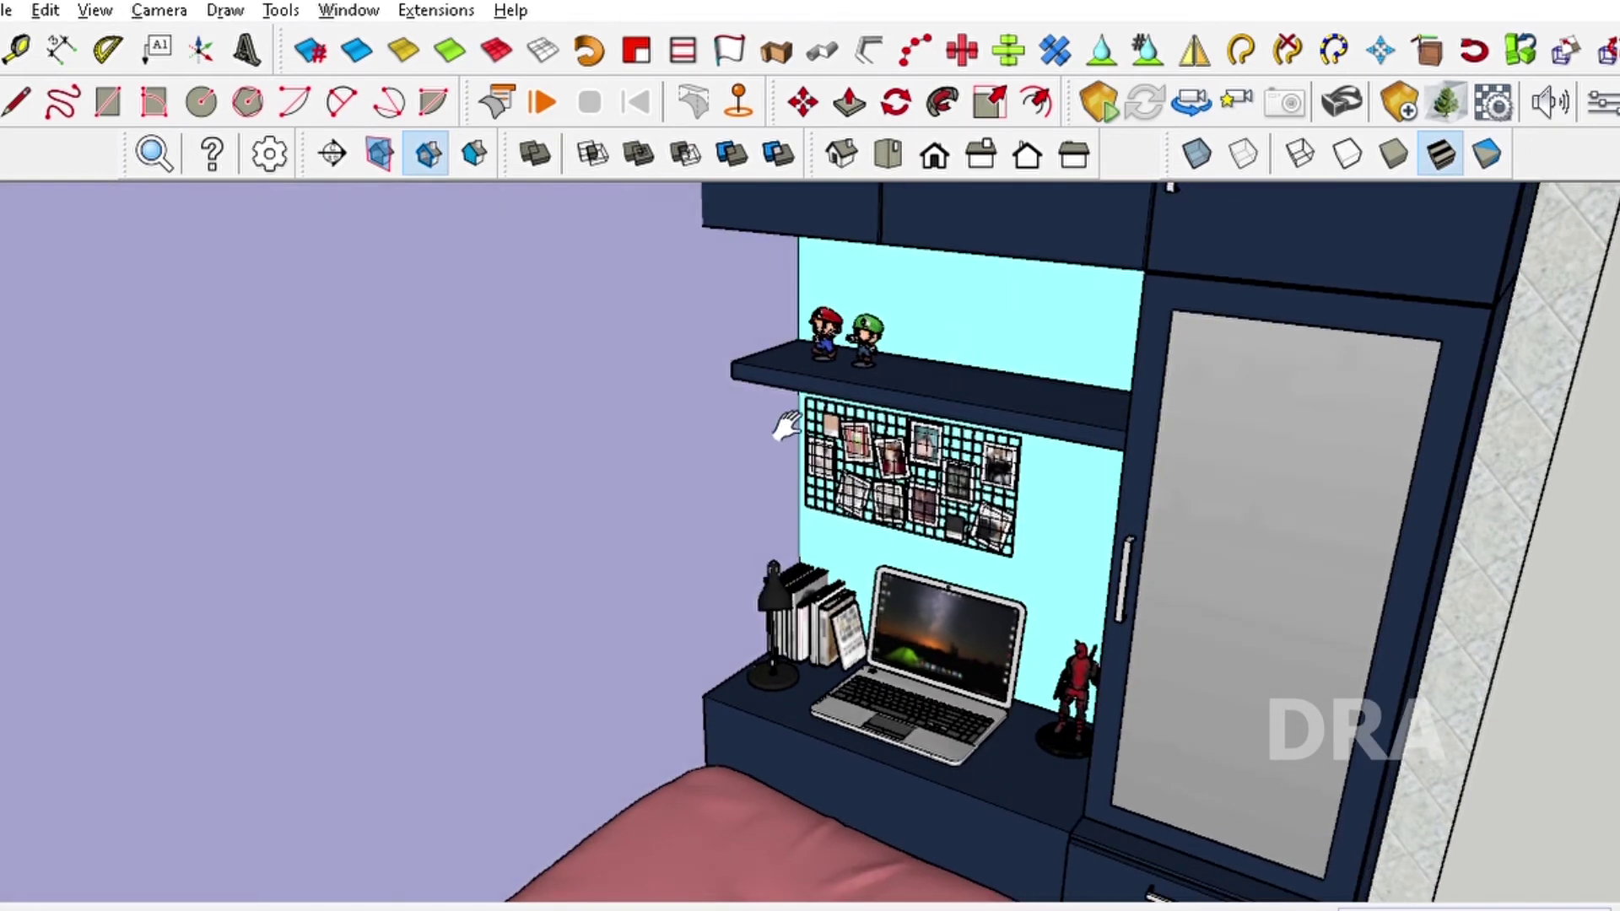
middle_click_drag(781, 420, 917, 430)
scroll(897, 405, "down", 3)
scroll(895, 379, "down", 1)
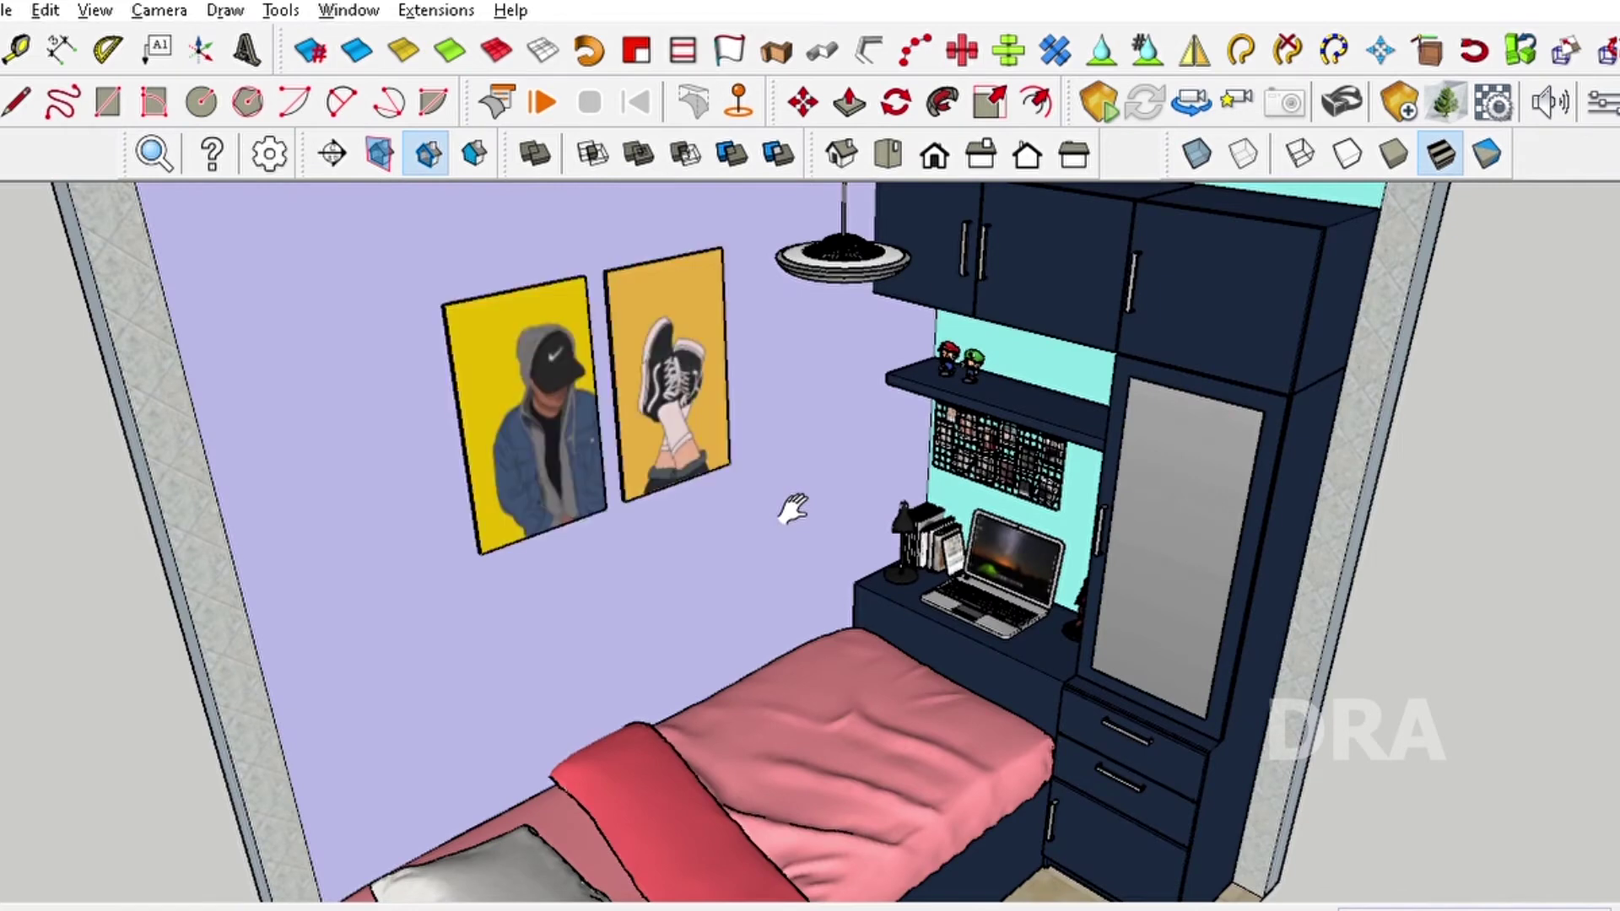
Zoom out and orbit the whole furnished room to look along the bed from its foot
scroll(799, 422, "down", 2)
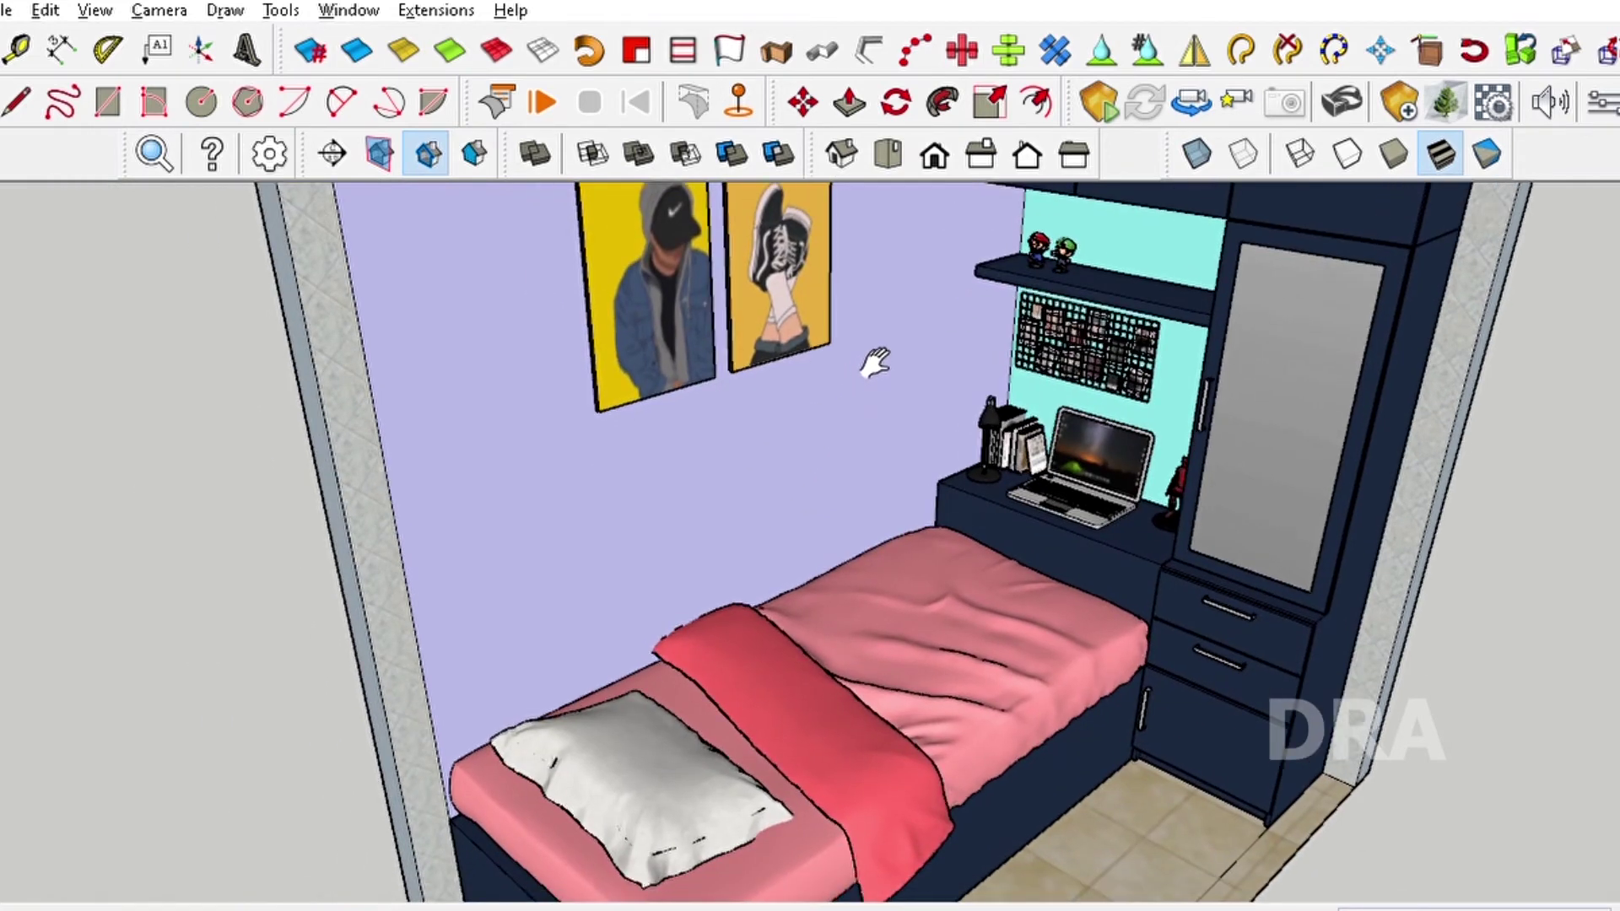
scroll(871, 361, "down", 2)
scroll(770, 535, "down", 1)
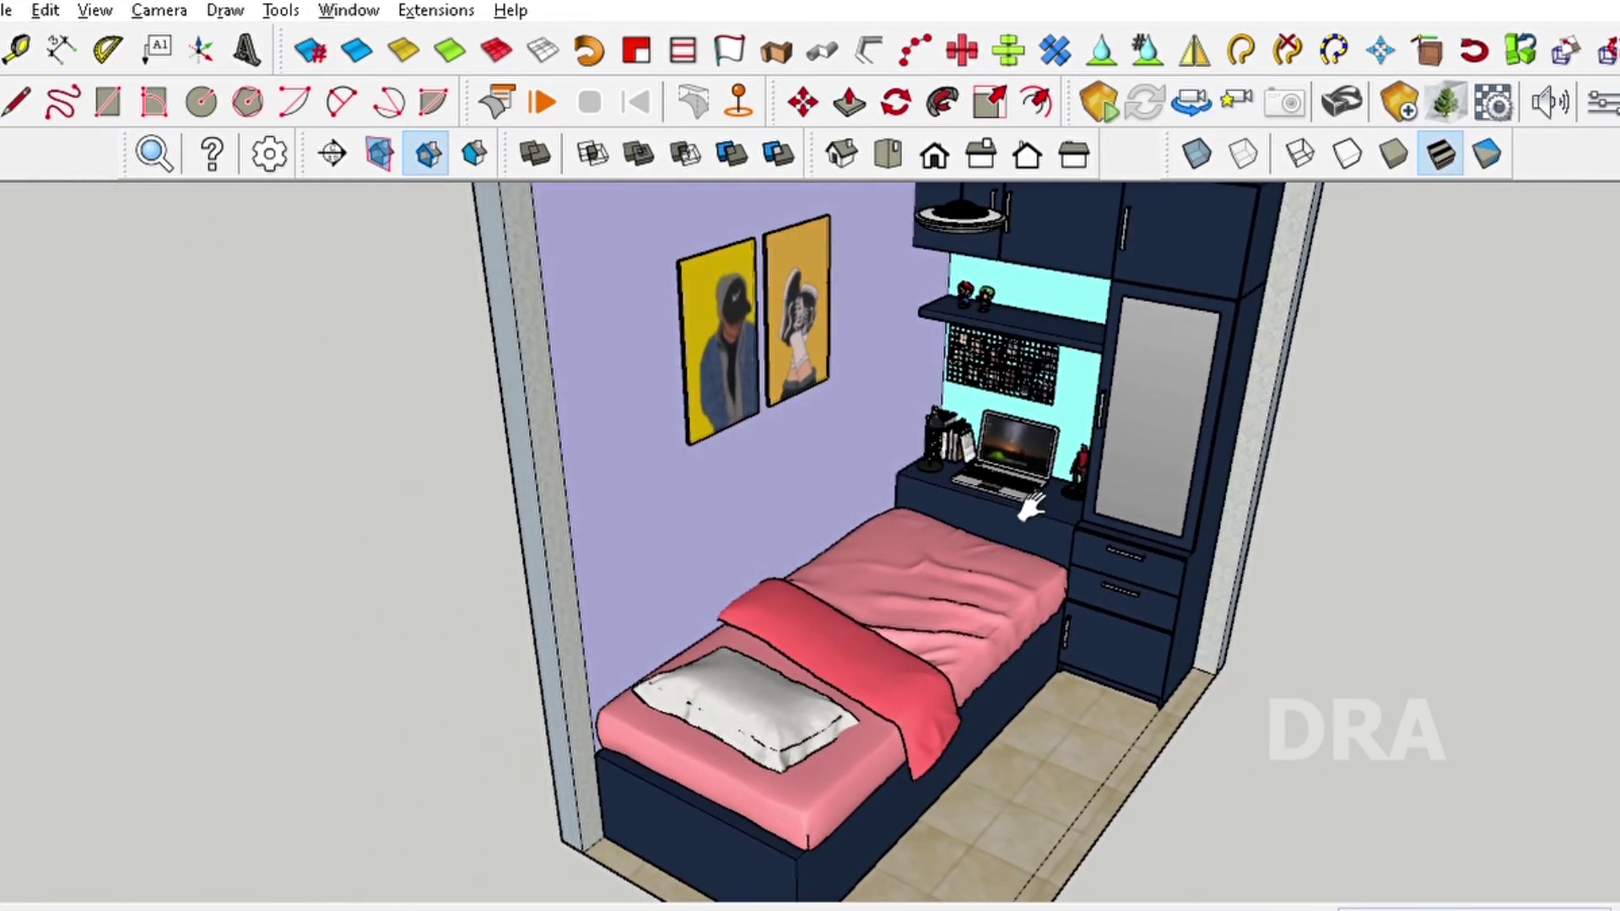
middle_click_drag(925, 497, 1101, 397, "shift")
scroll(1101, 397, "down", 1)
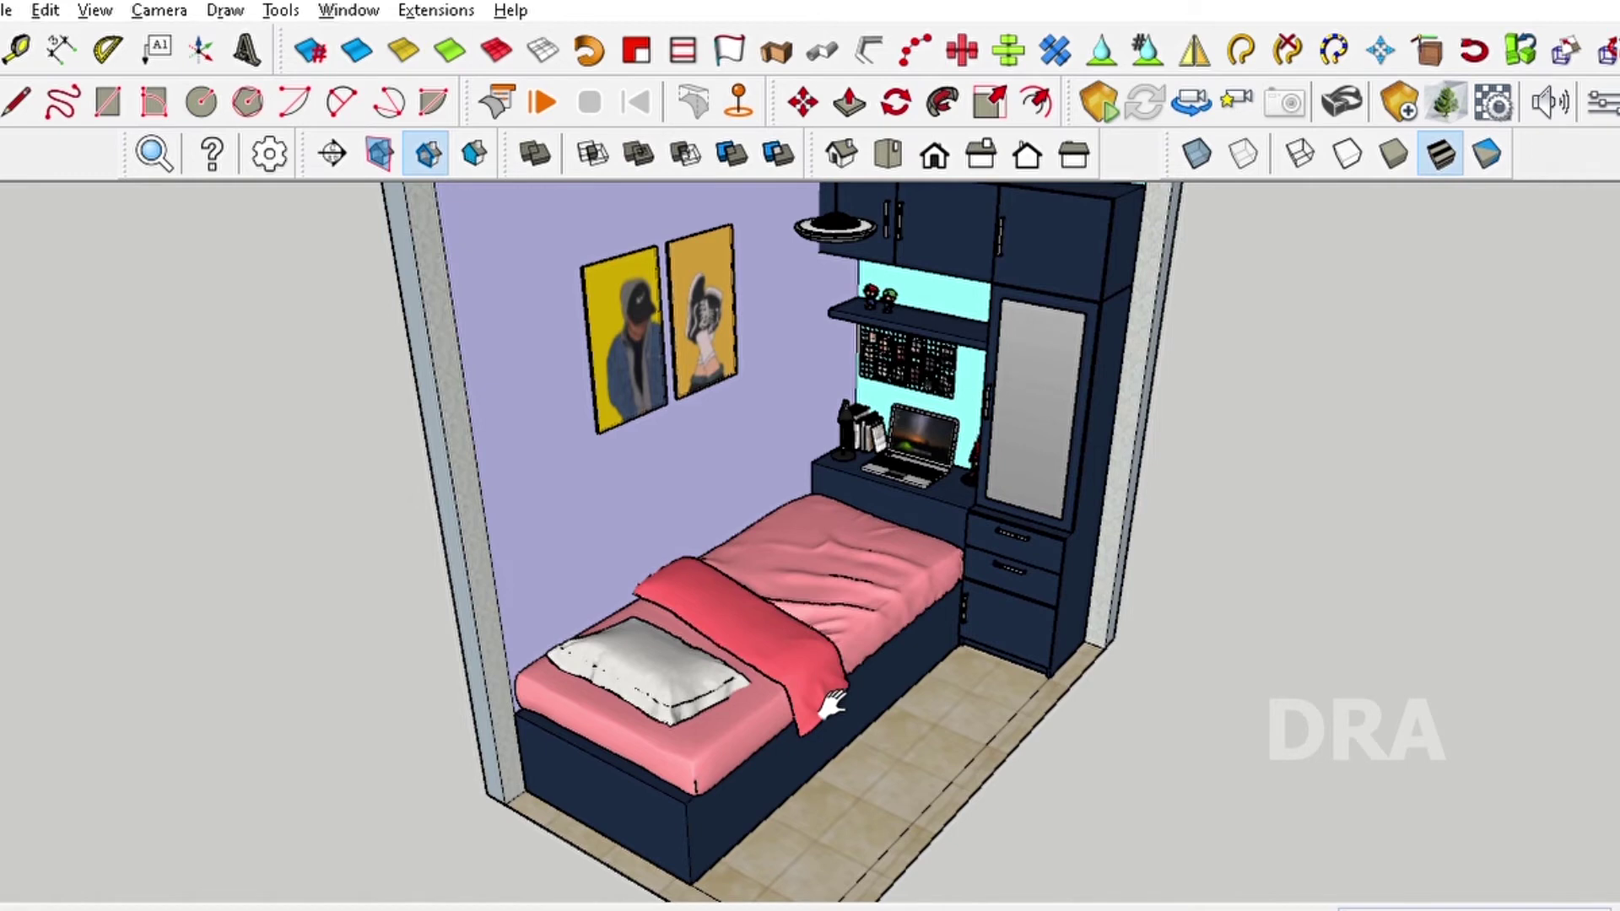
scroll(851, 670, "up", 1)
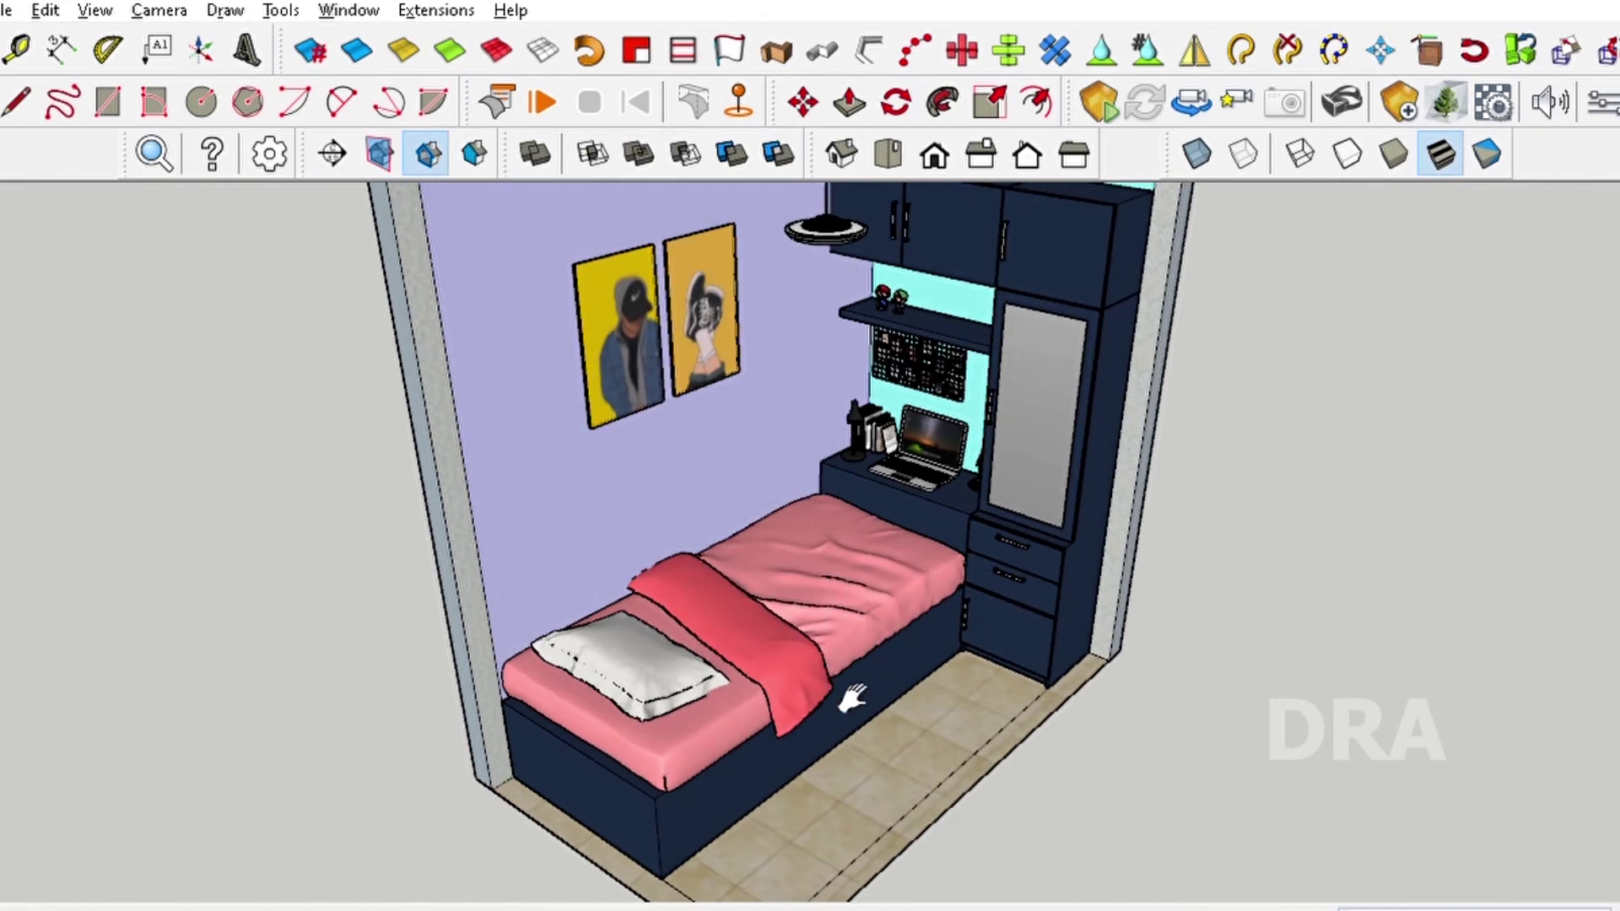
left_click_drag(844, 697, 831, 643)
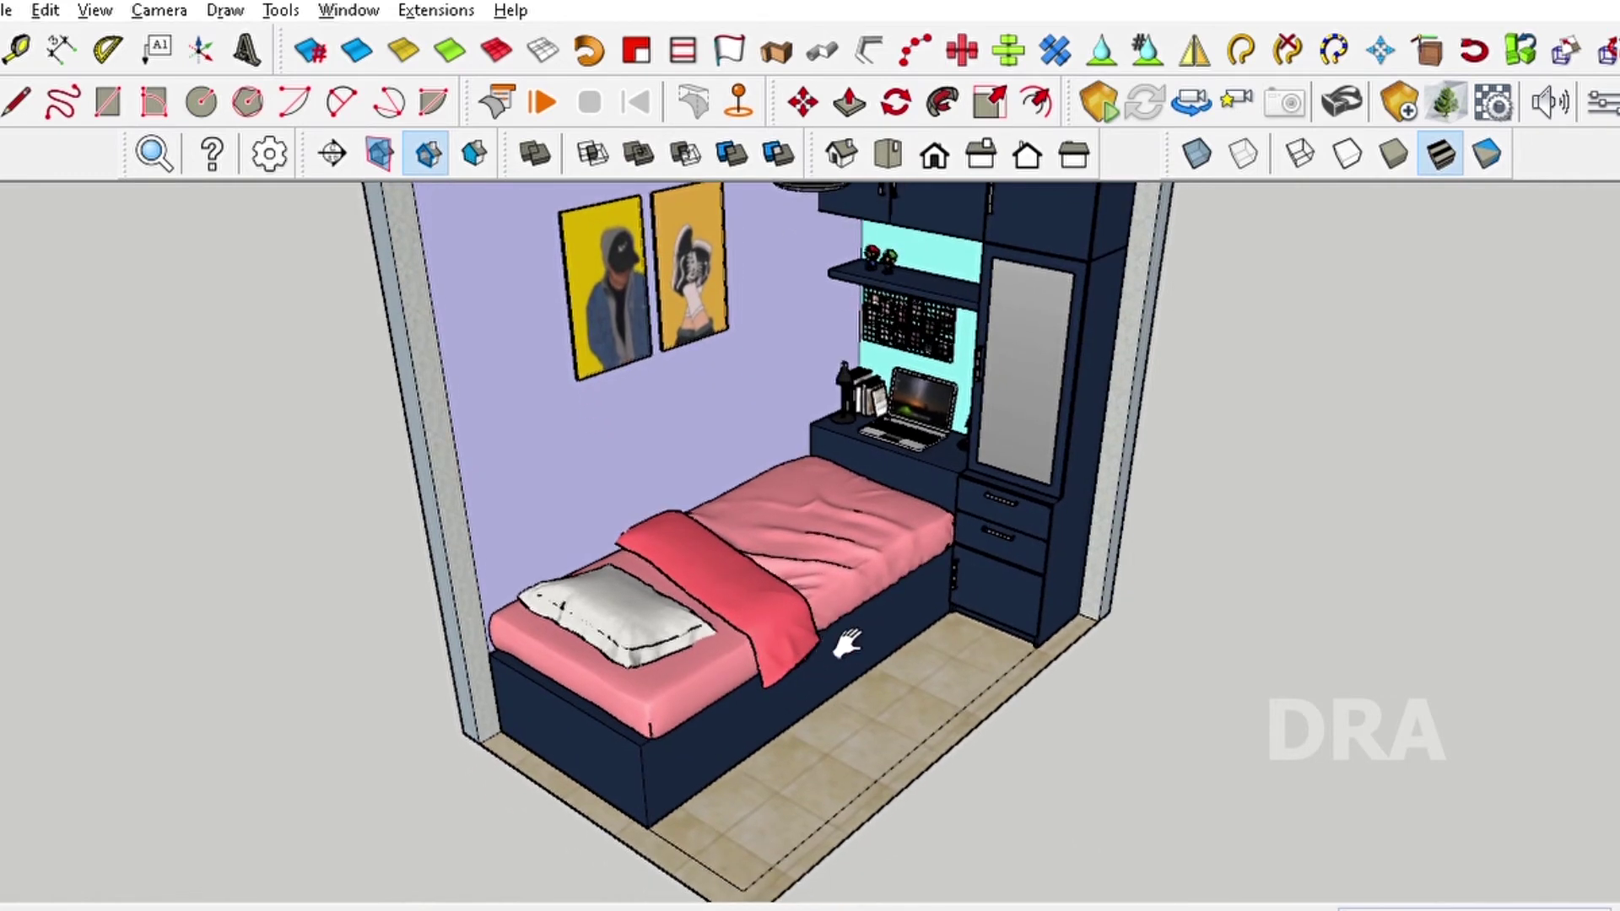
middle_click_drag(831, 642, 857, 612)
left_click_drag(911, 570, 919, 588)
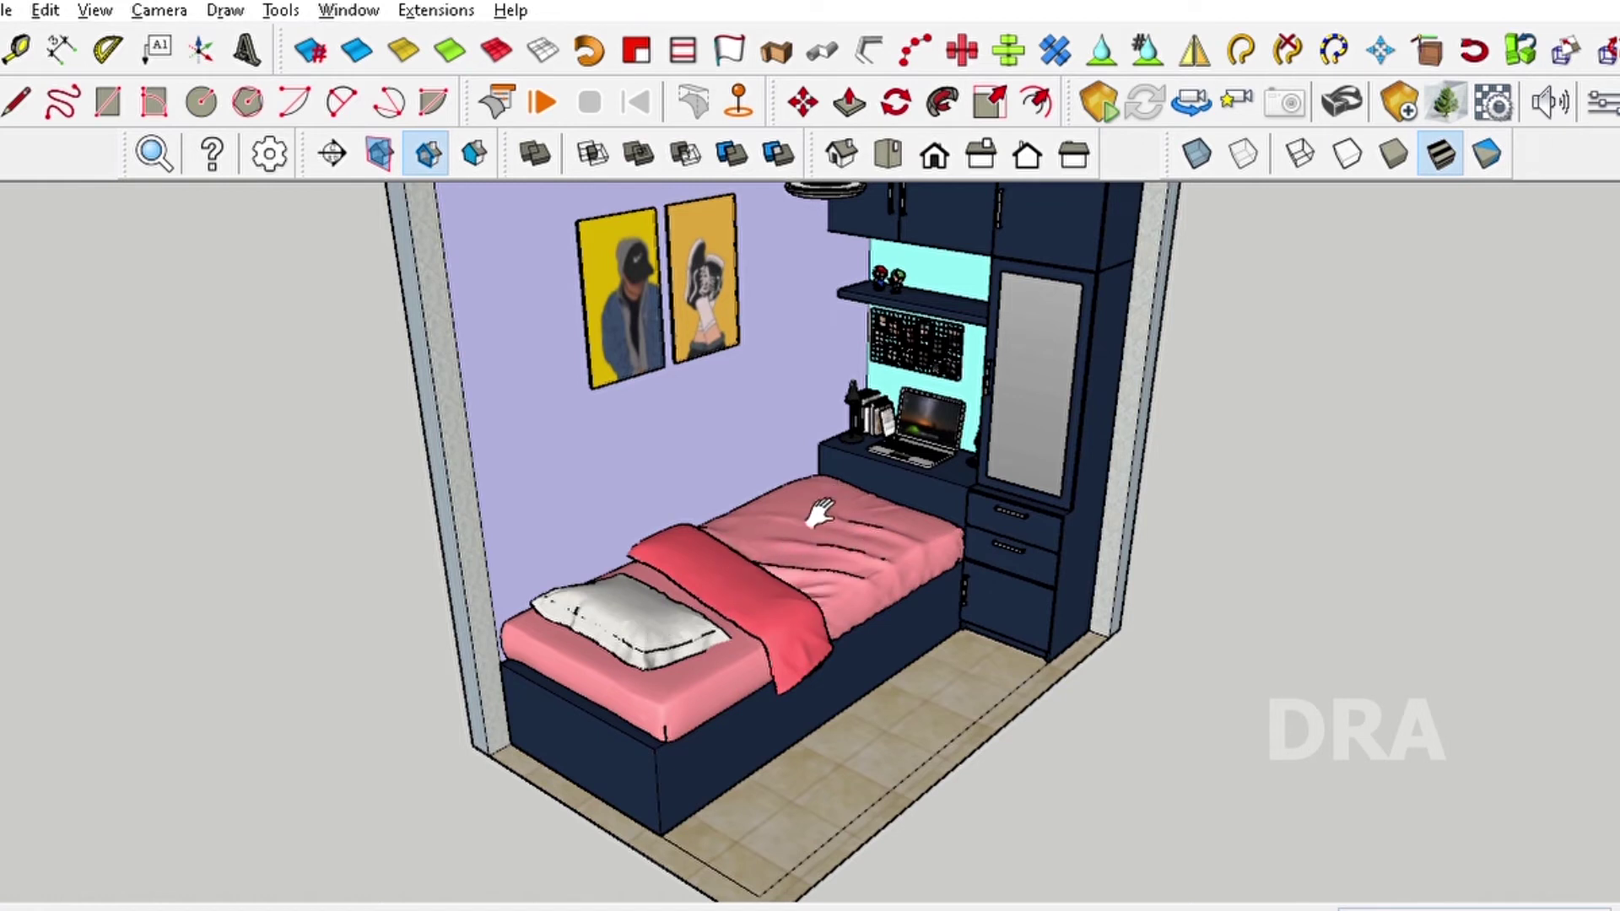
left_click_drag(839, 532, 814, 516)
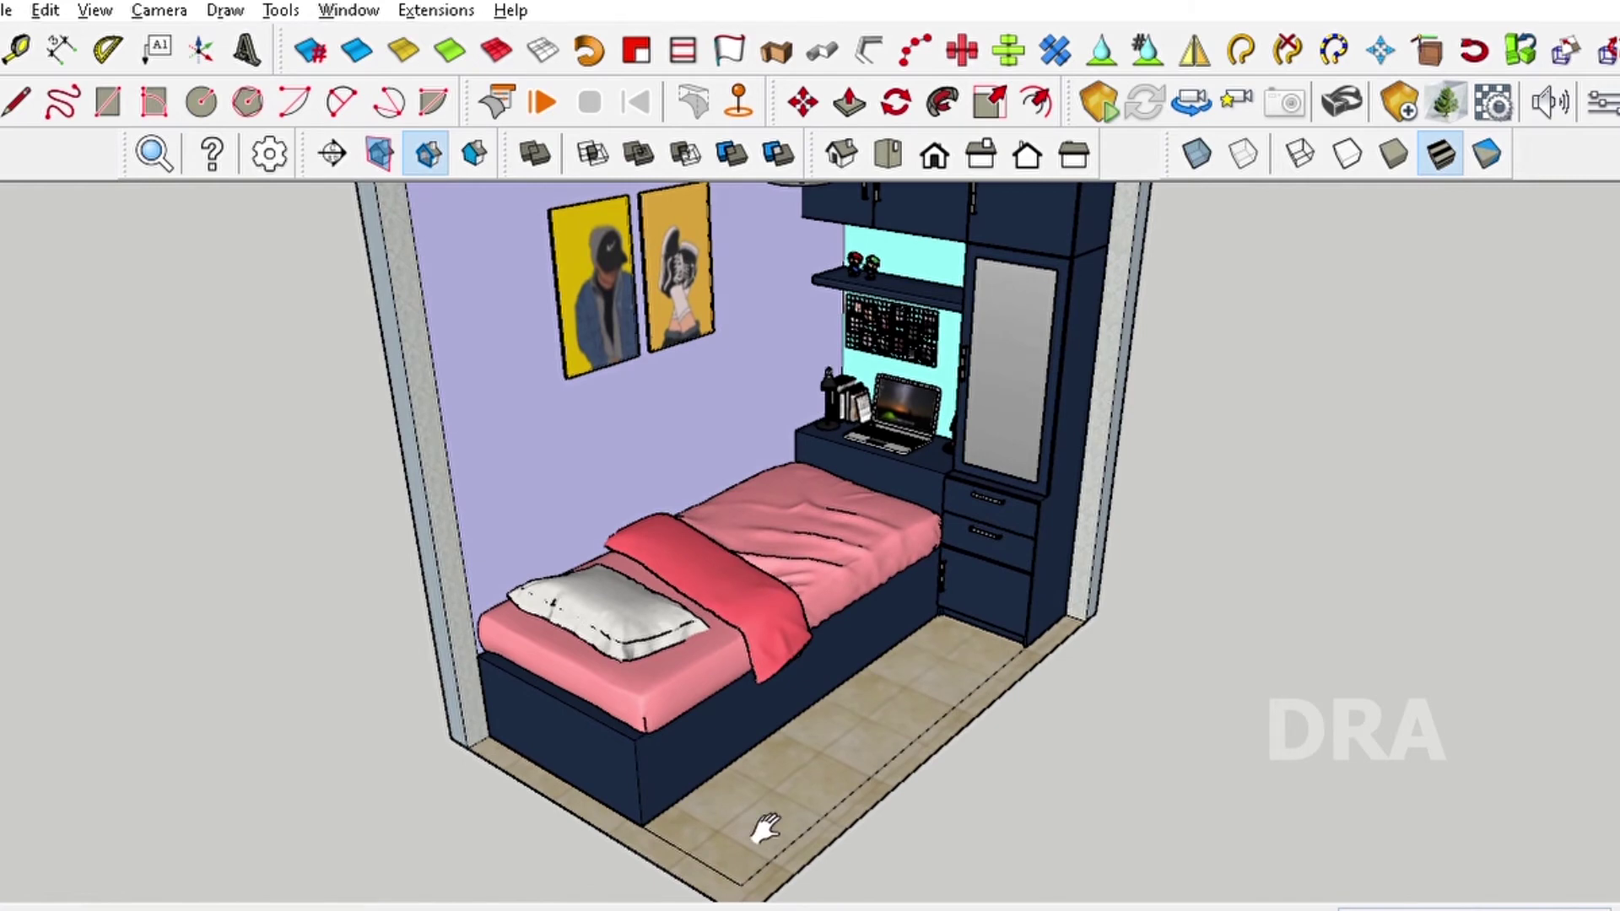
left_click_drag(770, 588, 935, 705)
mouse_move(935, 704)
middle_mouse_down()
mouse_move(983, 675)
mouse_move(926, 688)
middle_mouse_up()
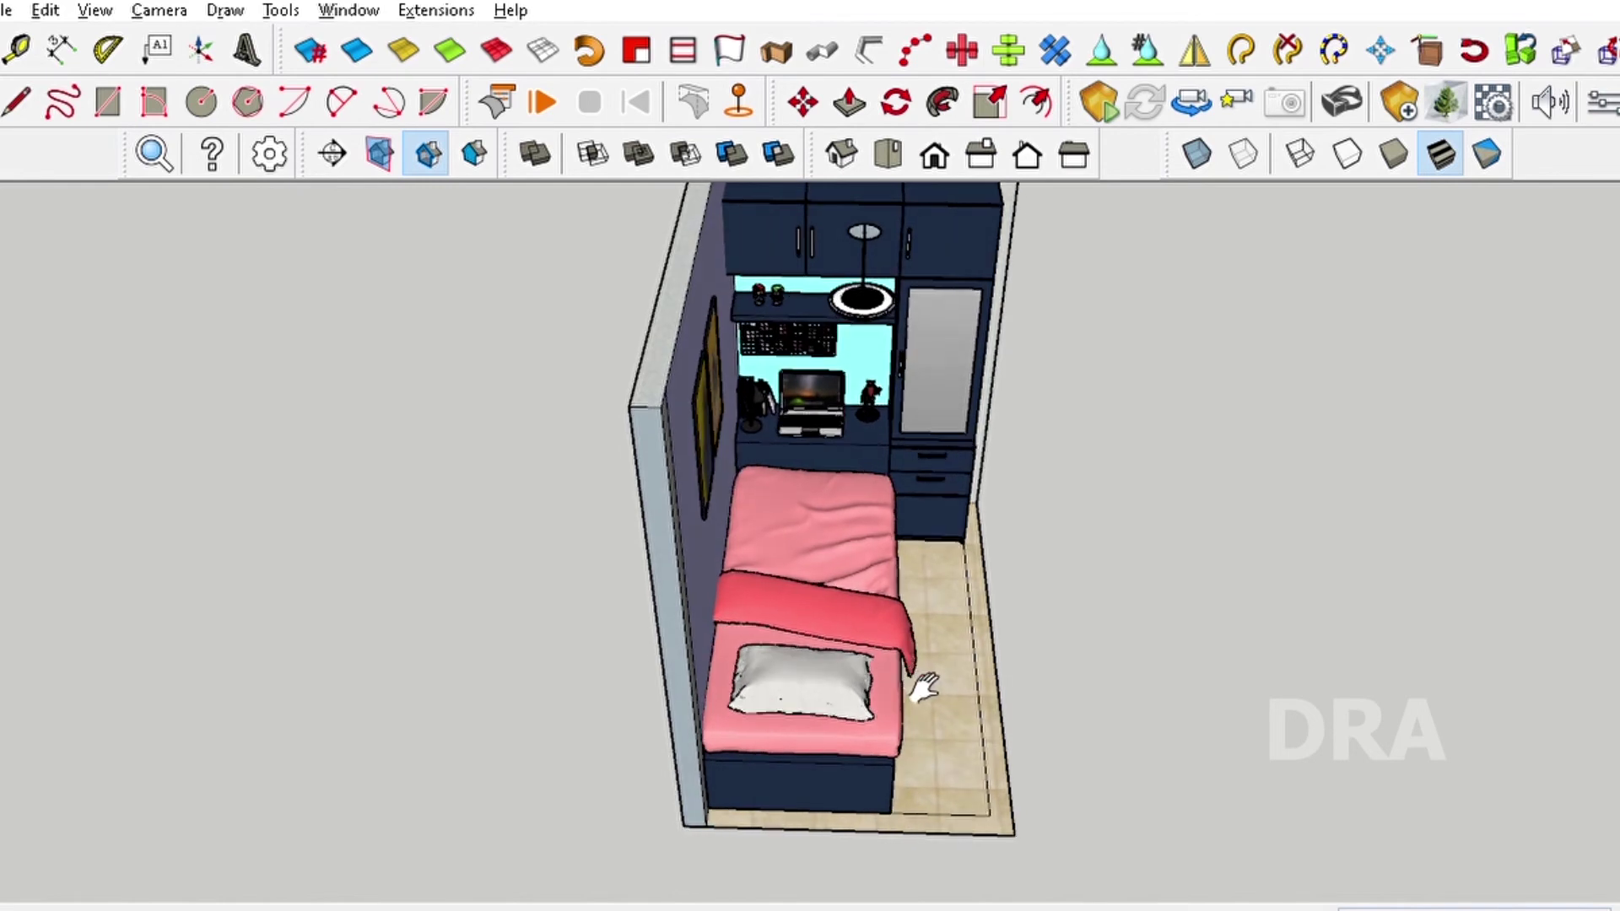
mouse_move(873, 742)
middle_mouse_down()
mouse_move(907, 663)
mouse_move(617, 672)
mouse_move(822, 817)
middle_mouse_up()
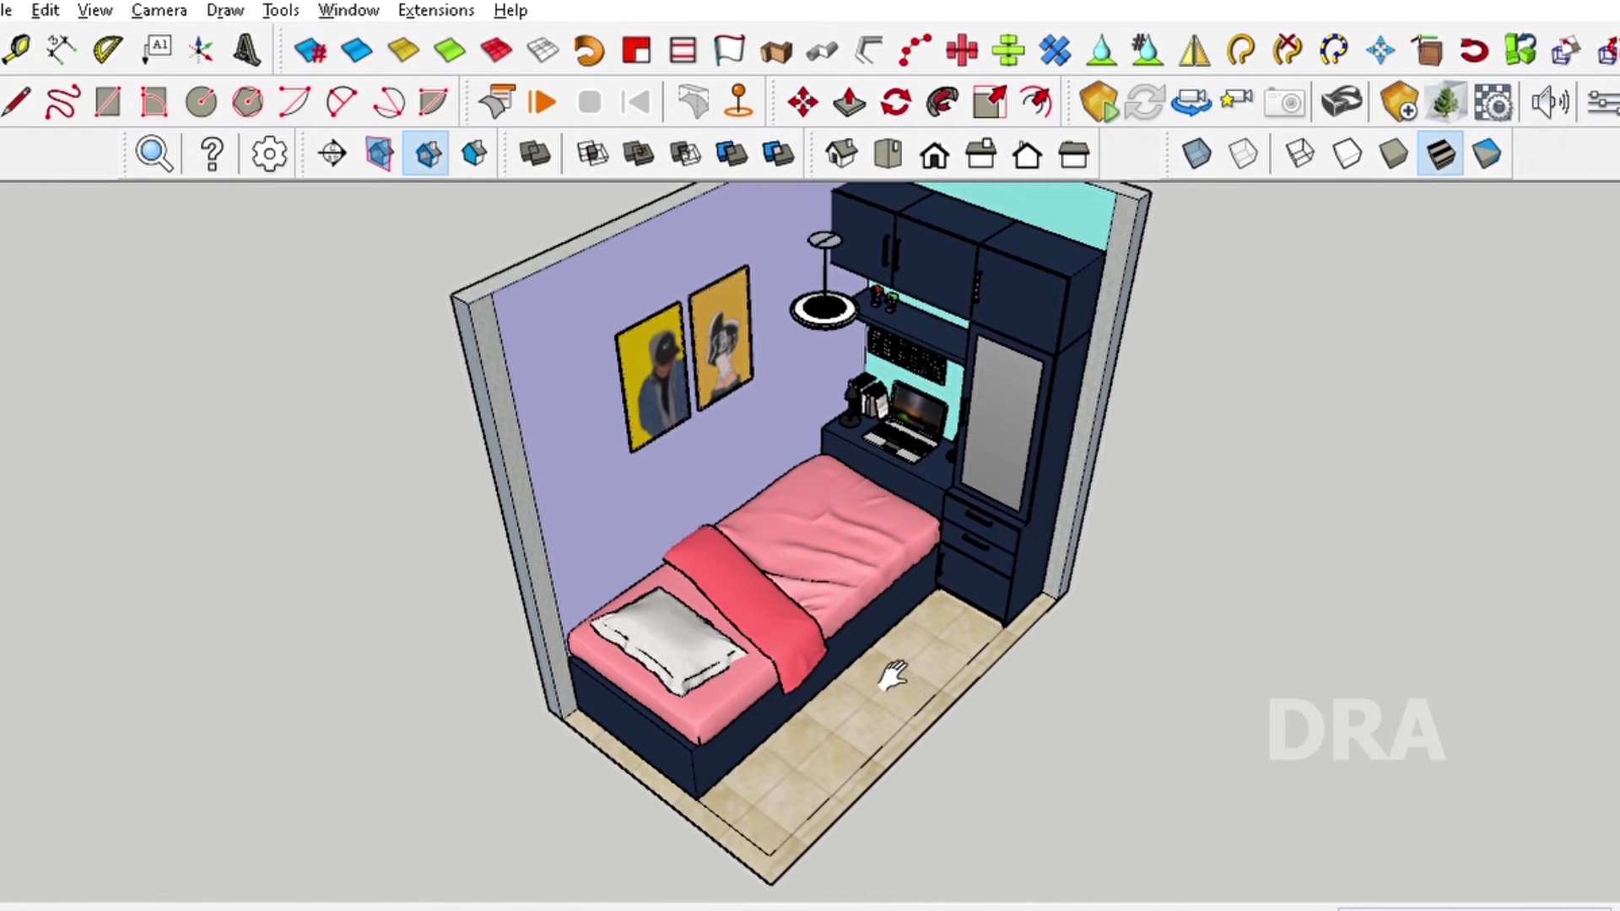
scroll(877, 700, "down", 3)
mouse_move(877, 705)
middle_mouse_down()
mouse_move(895, 667)
mouse_move(869, 597)
mouse_move(975, 580)
middle_mouse_up()
mouse_move(951, 579)
middle_mouse_down("shift")
mouse_move(855, 582)
mouse_move(882, 522)
mouse_move(901, 545)
middle_mouse_up("shift")
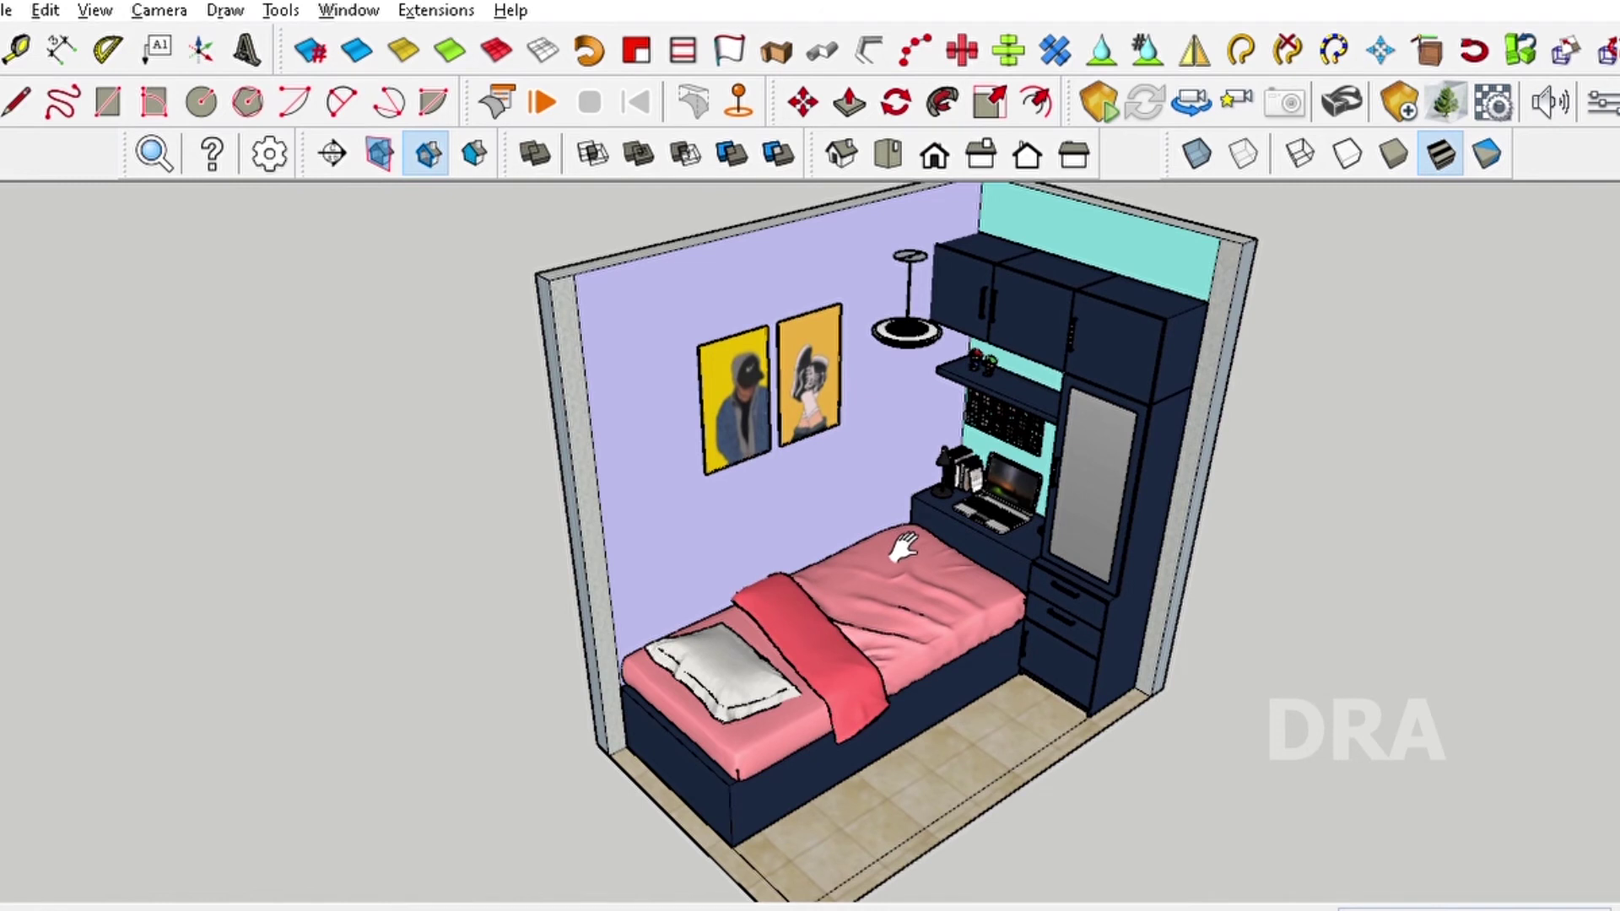
scroll(882, 505, "down", 2)
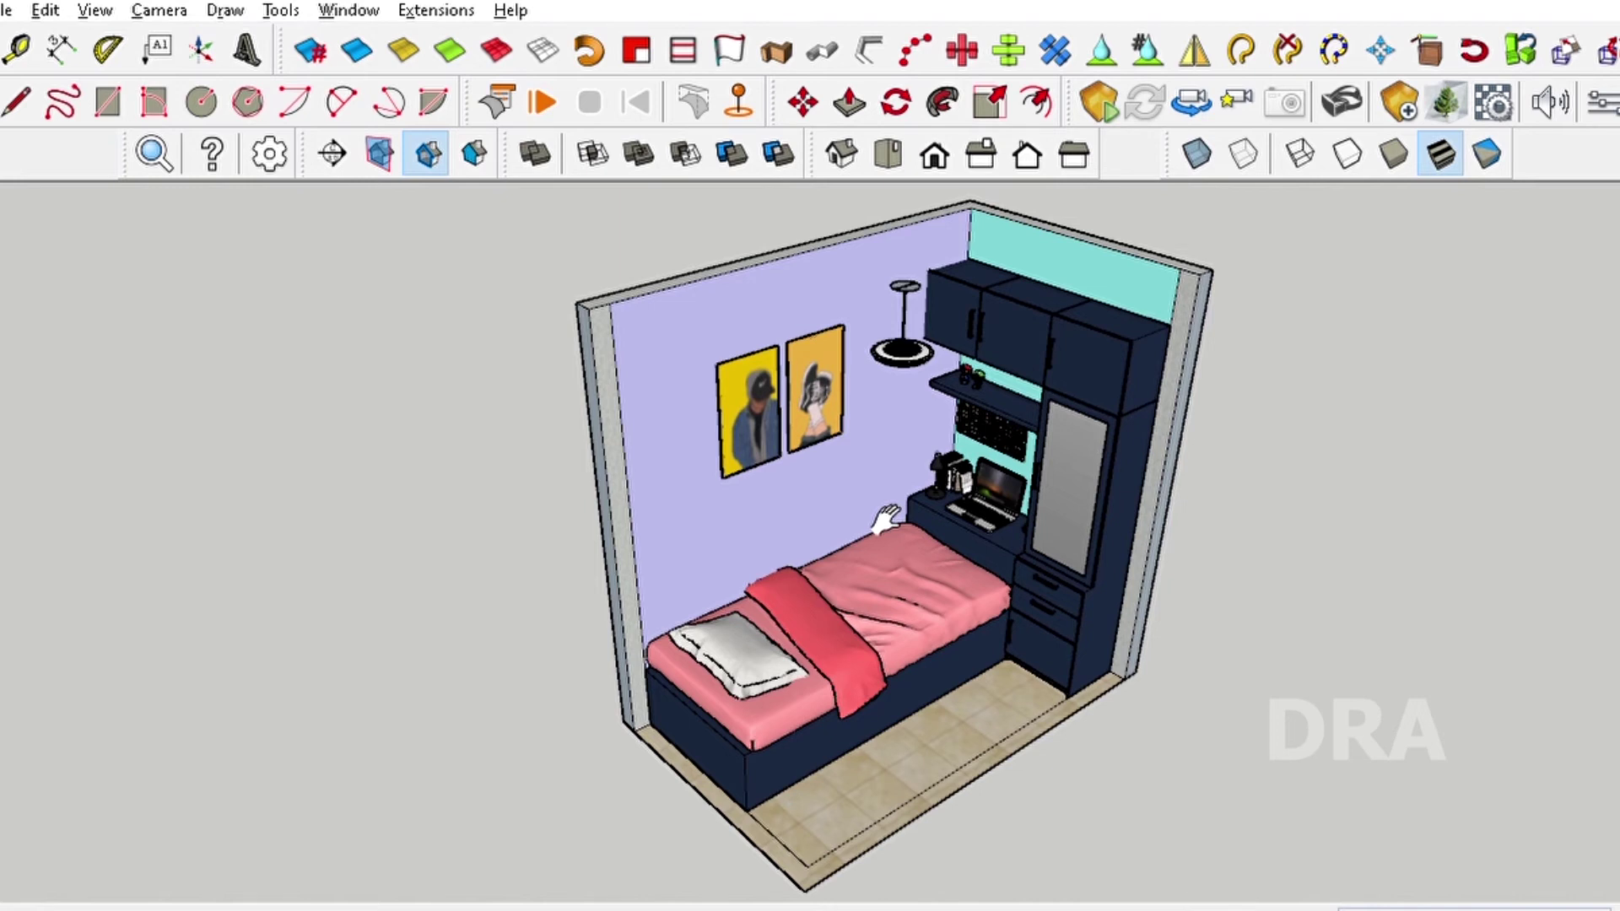
mouse_move(841, 535)
middle_mouse_down("shift")
mouse_move(834, 553)
mouse_move(880, 537)
middle_mouse_up("shift")
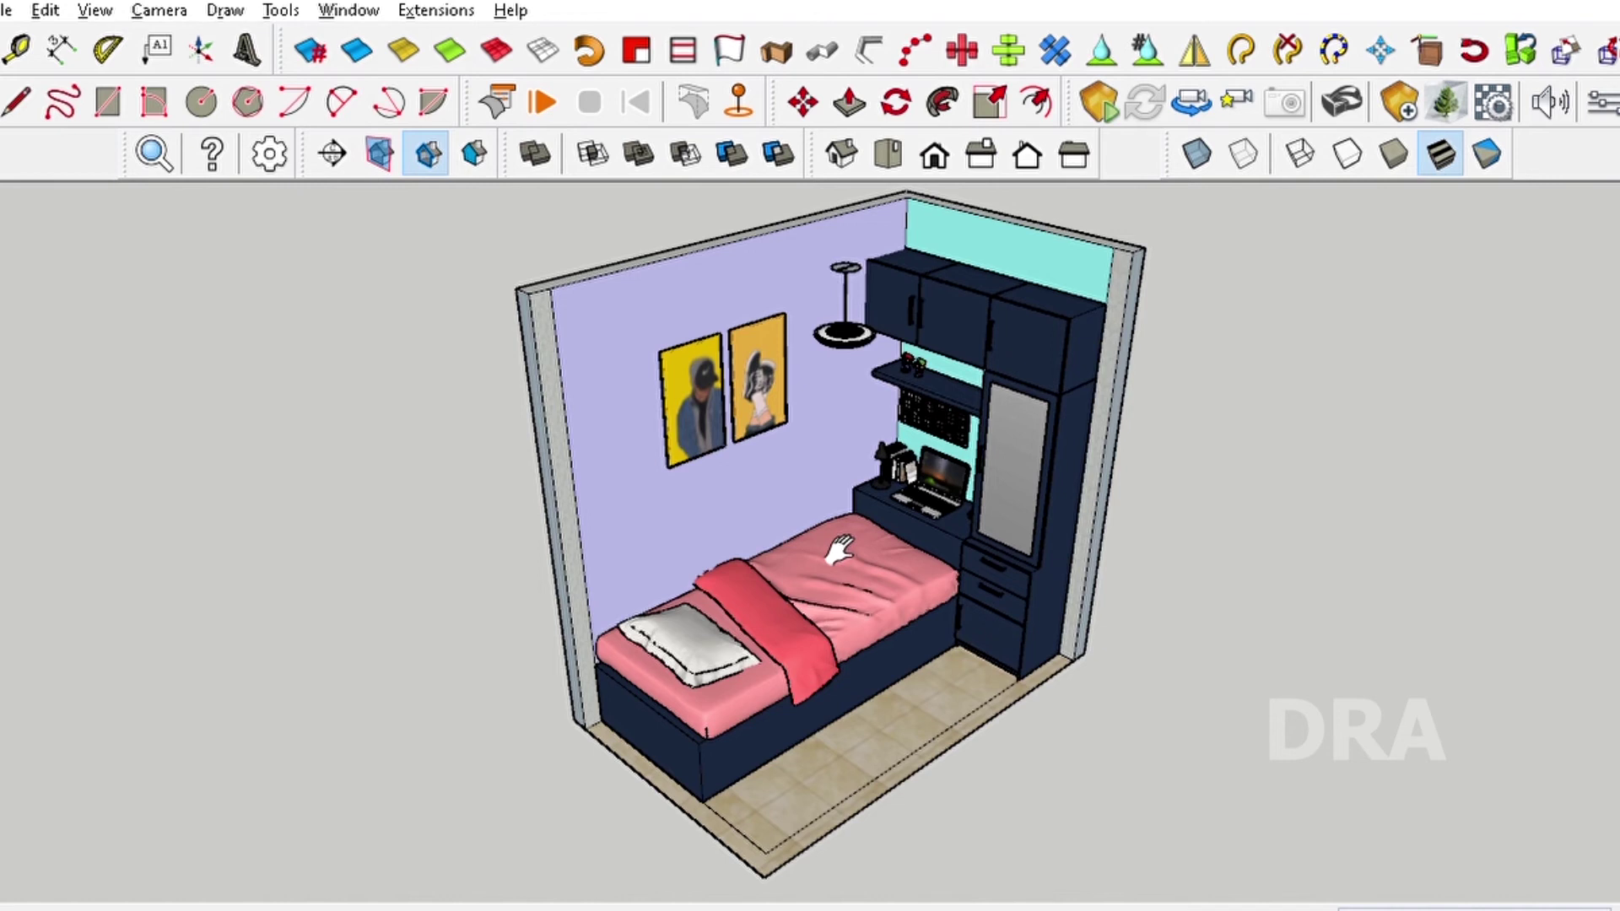
scroll(835, 548, "down", 3)
scroll(826, 557, "up", 2)
scroll(810, 574, "up", 2)
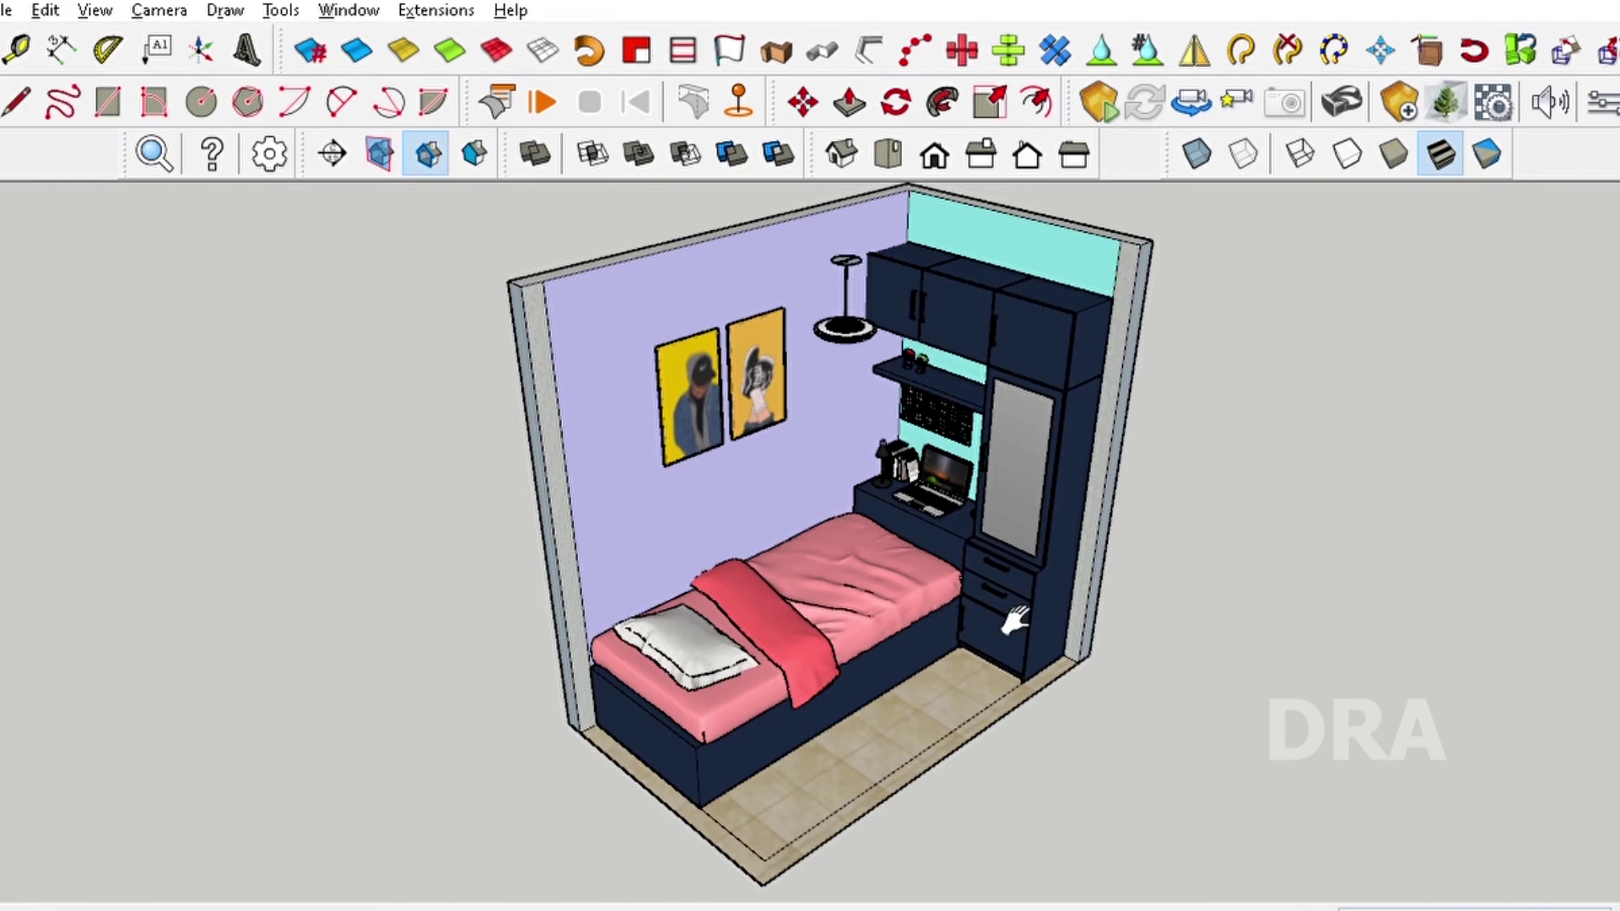
scroll(864, 633, "up", 2)
middle_click_drag(869, 633, 982, 648)
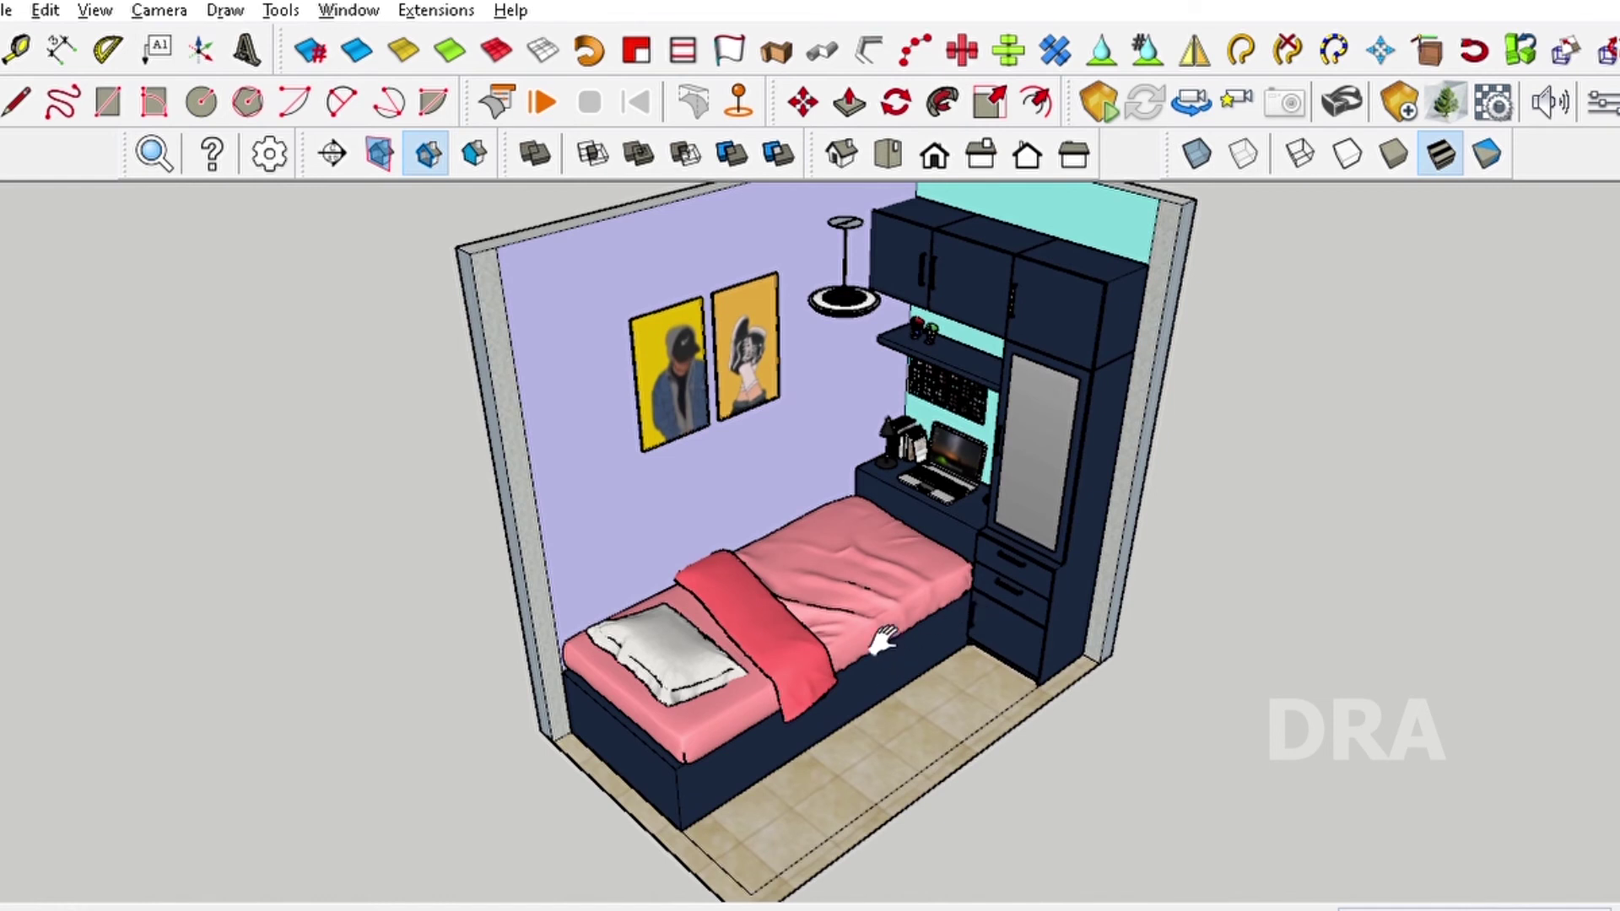